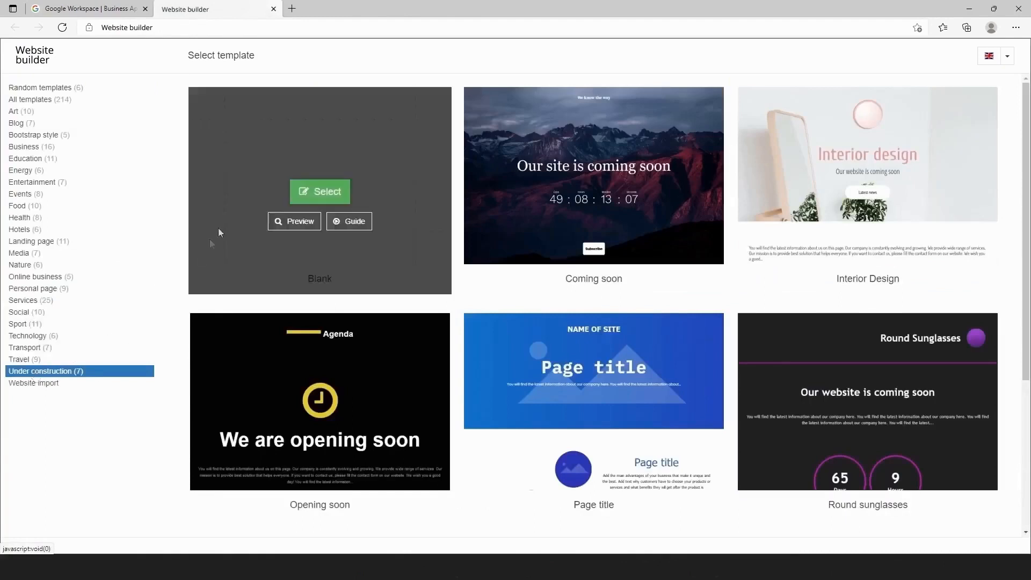
# Start from the Blank template and turn off the minimum height of the page header.
pyautogui.click(324, 192)
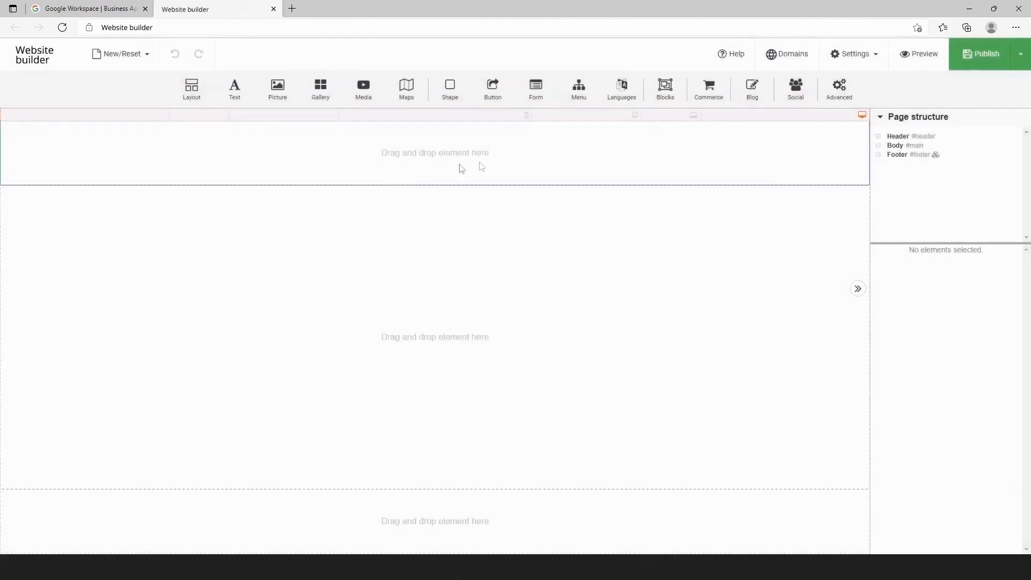
pyautogui.click(530, 159)
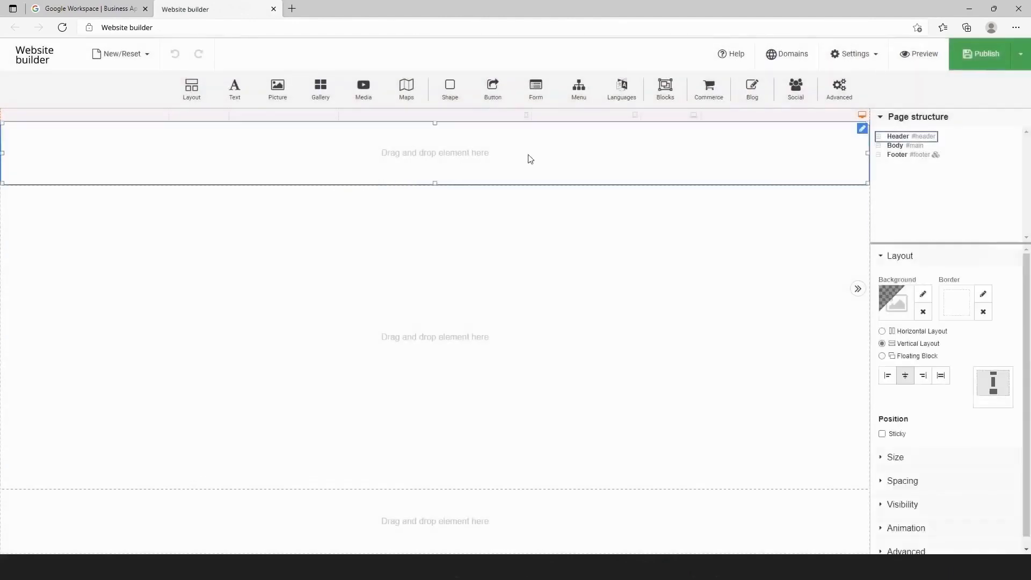
pyautogui.click(895, 458)
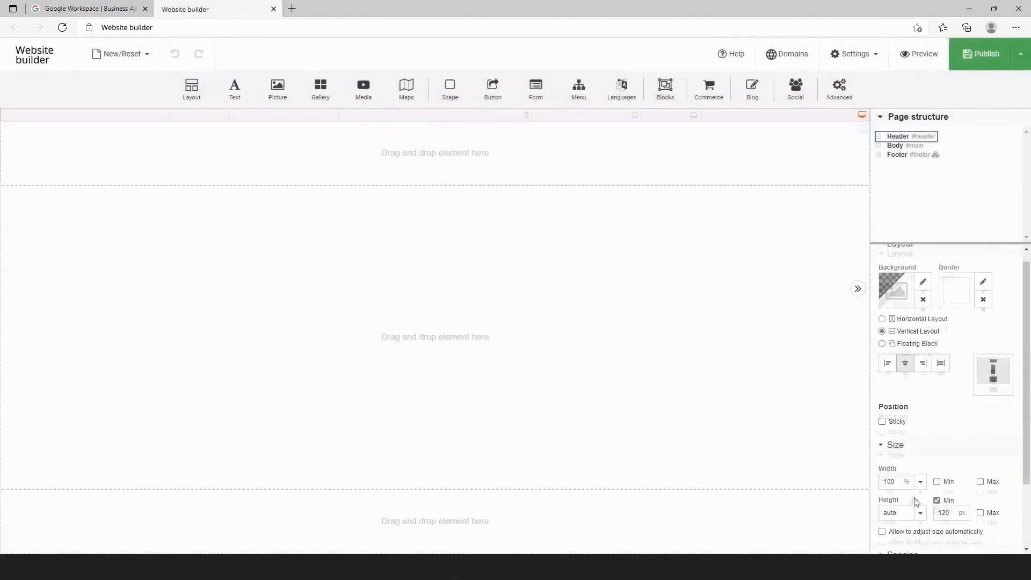
pyautogui.scroll(-2, 951, 437)
# Add a three-column horizontal layout to the header.
pyautogui.moveTo(192, 88); pyautogui.dragTo(259, 130)
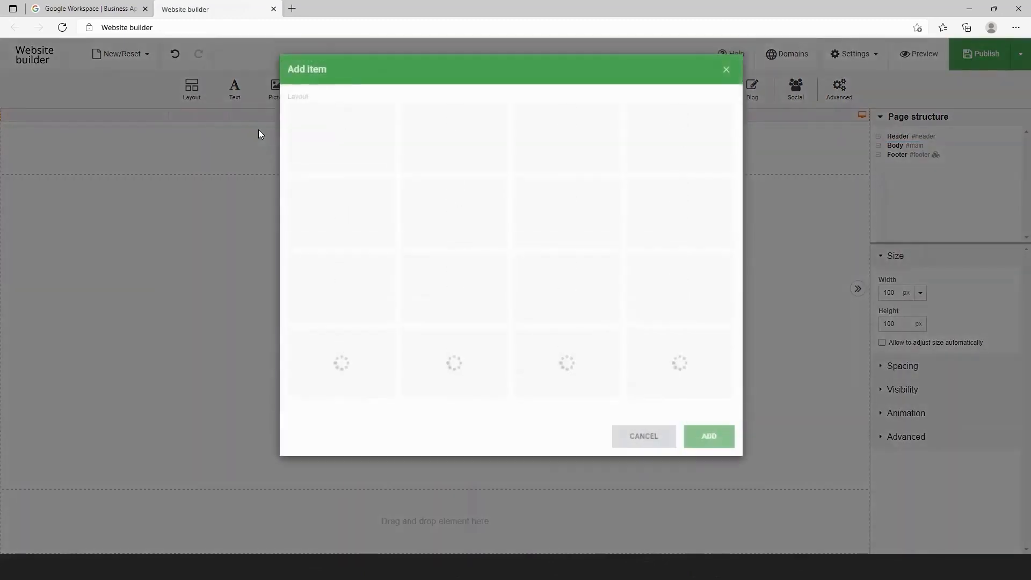
pyautogui.doubleClick(449, 209)
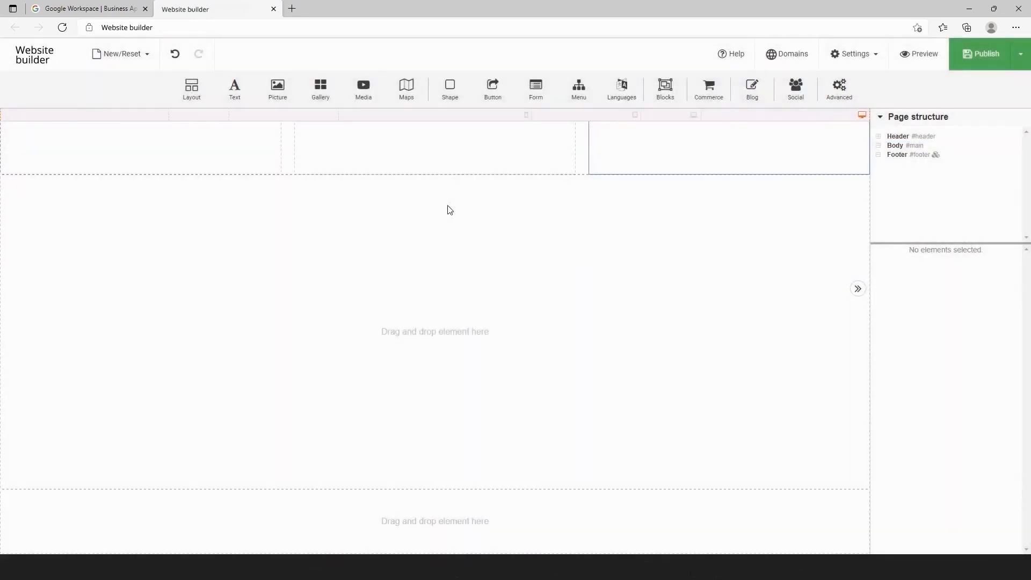
# Set the header's horizontal layout to a fixed height of 65 px and turn off its minimum height.
pyautogui.click(878, 137)
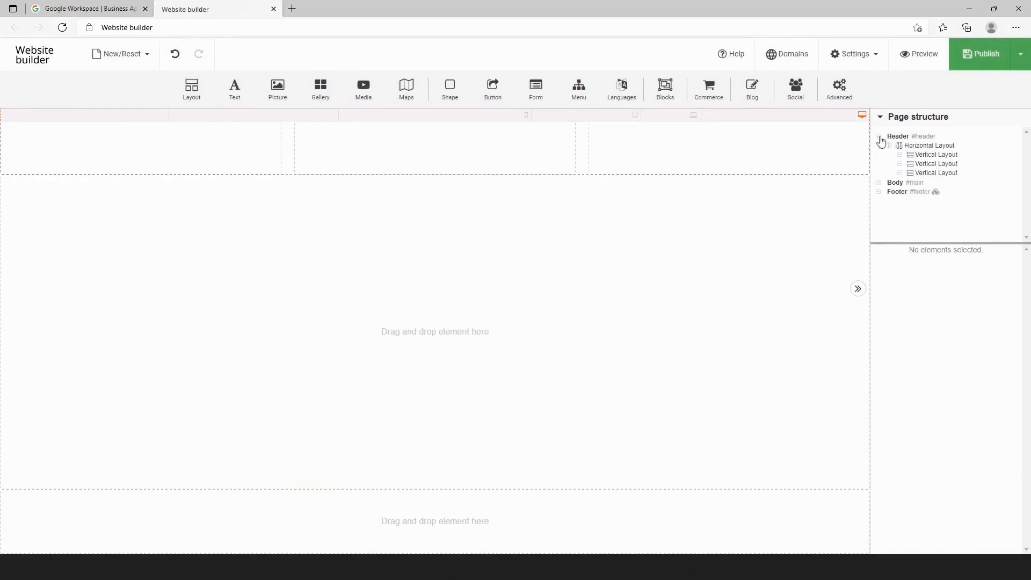
pyautogui.click(909, 146)
pyautogui.scroll(-3, 908, 427)
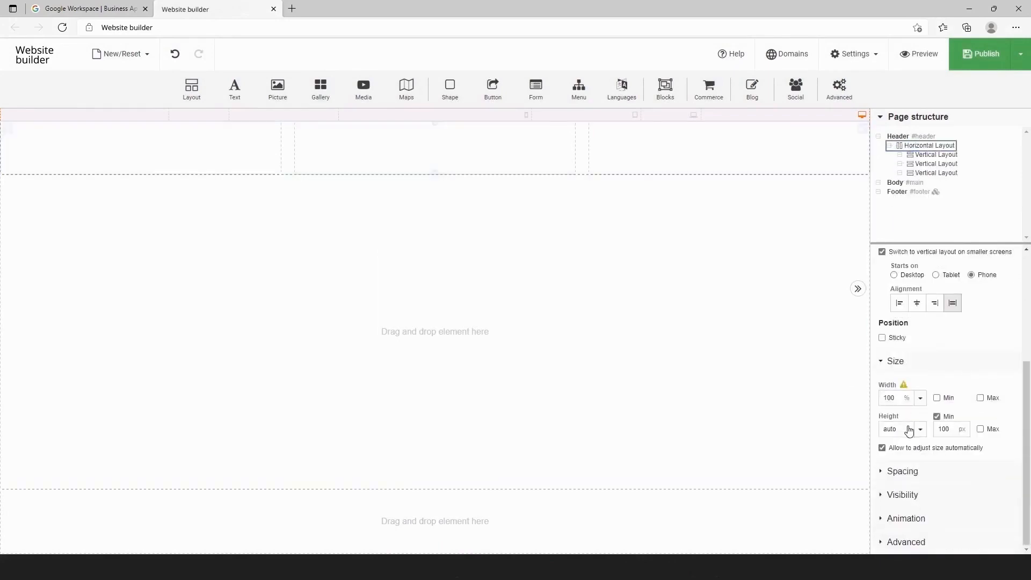
pyautogui.click(920, 430)
pyautogui.click(902, 450)
pyautogui.moveTo(897, 429); pyautogui.dragTo(875, 431)
pyautogui.click(936, 417)
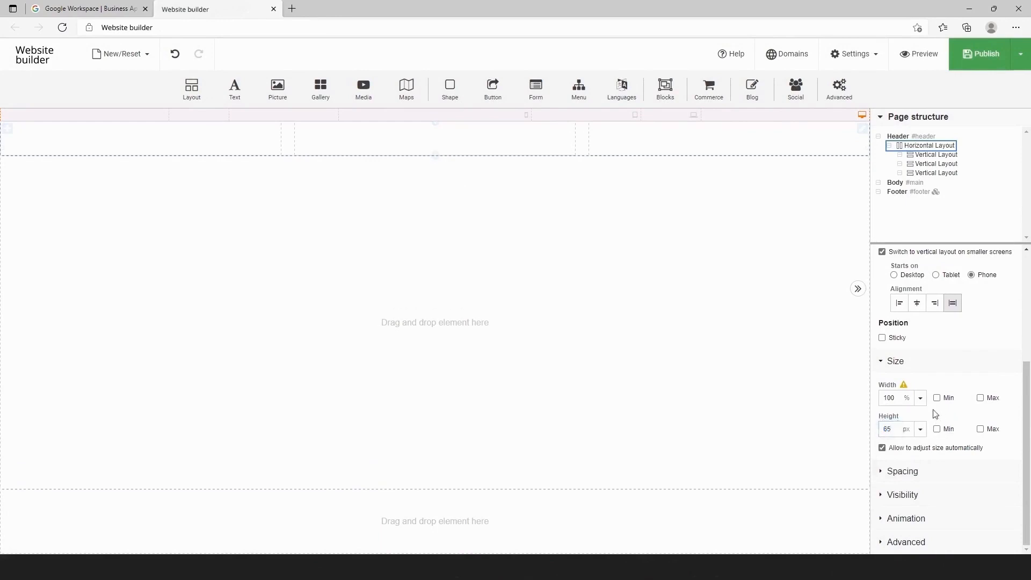
pyautogui.hotkey('ctrl', 'z')
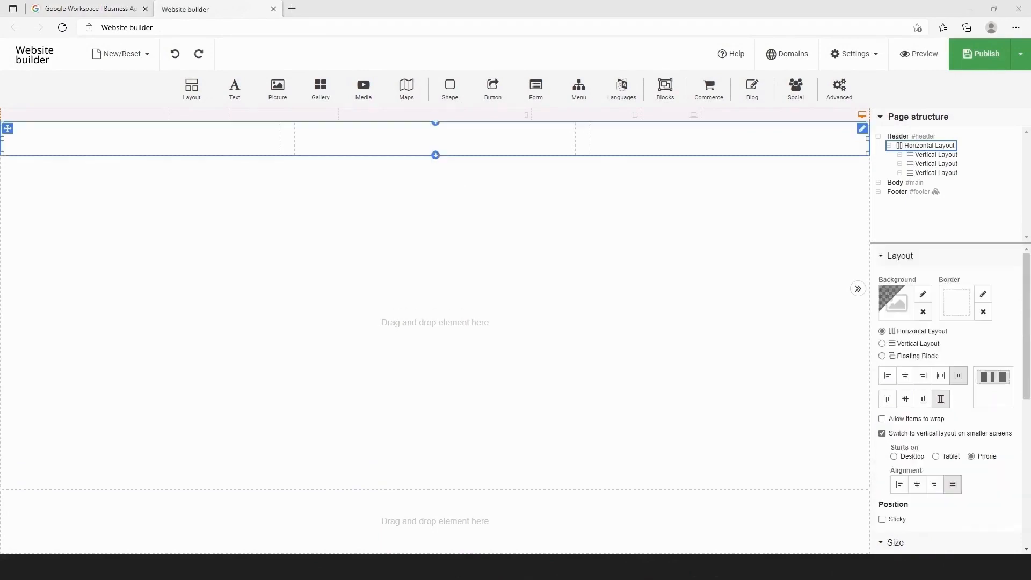
# Add a default-style picture to the header's first column, using the google-logo image from the template gallery.
pyautogui.moveTo(278, 87); pyautogui.dragTo(207, 136)
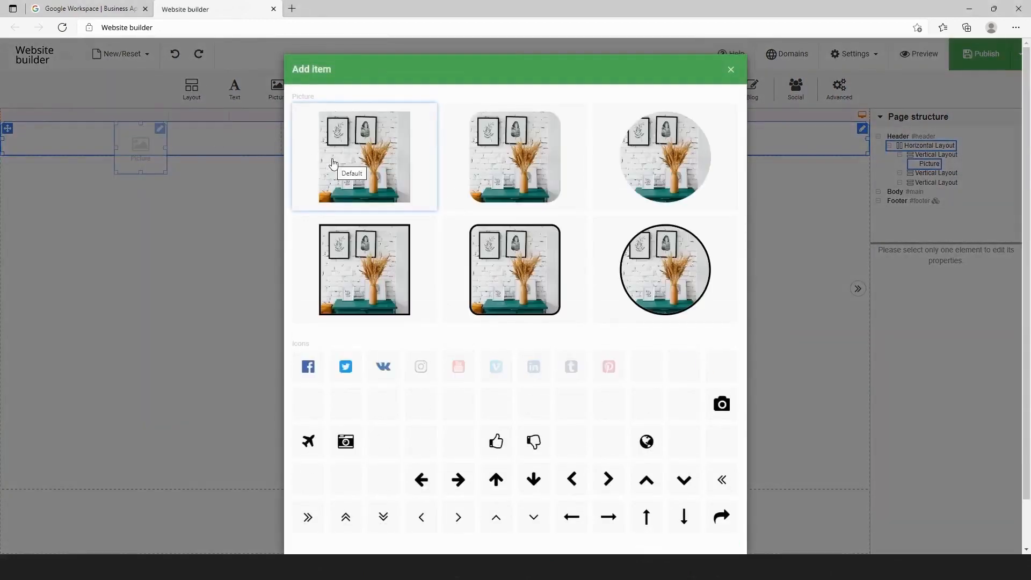
pyautogui.click(338, 166)
pyautogui.click(505, 161)
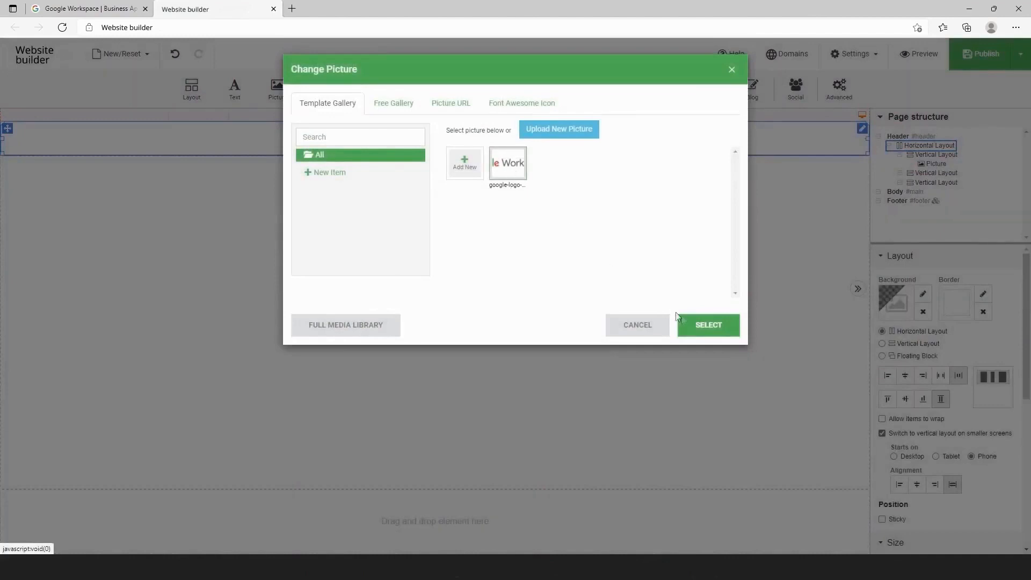
pyautogui.click(693, 327)
# Left-align the contents of the logo column and narrow the column to 15 % width.
pyautogui.click(235, 150)
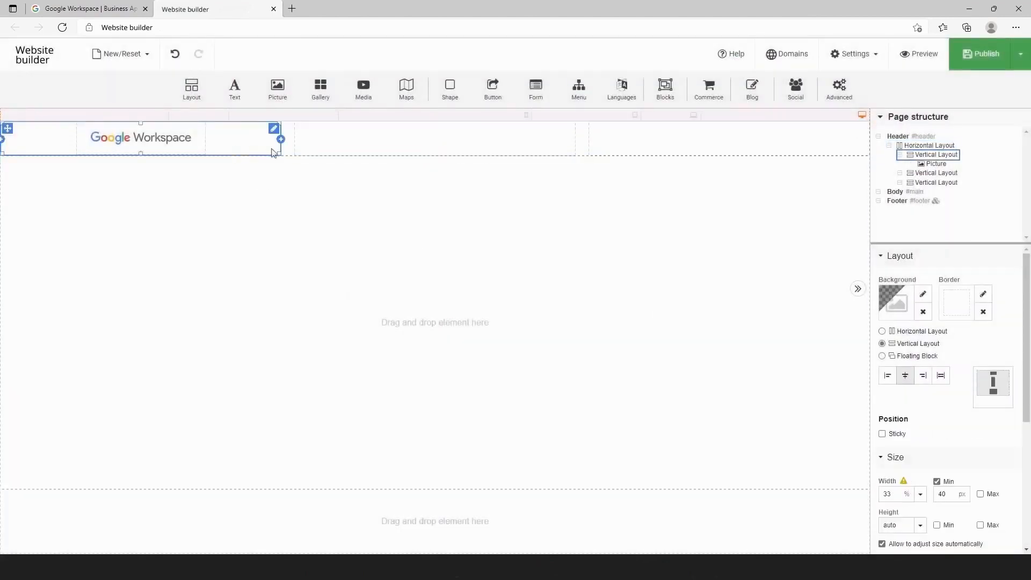
pyautogui.click(887, 375)
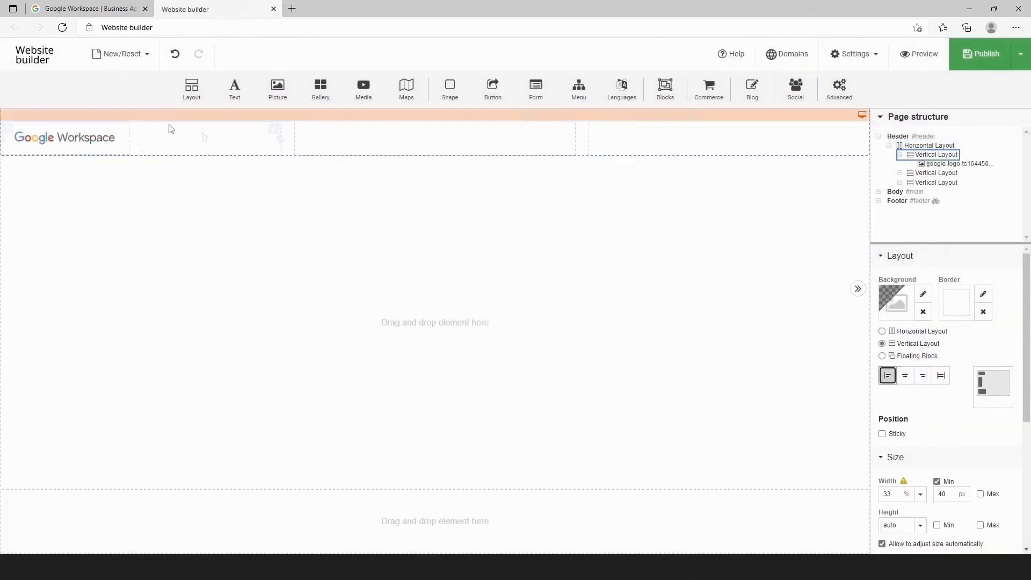
pyautogui.moveTo(280, 138); pyautogui.dragTo(134, 143)
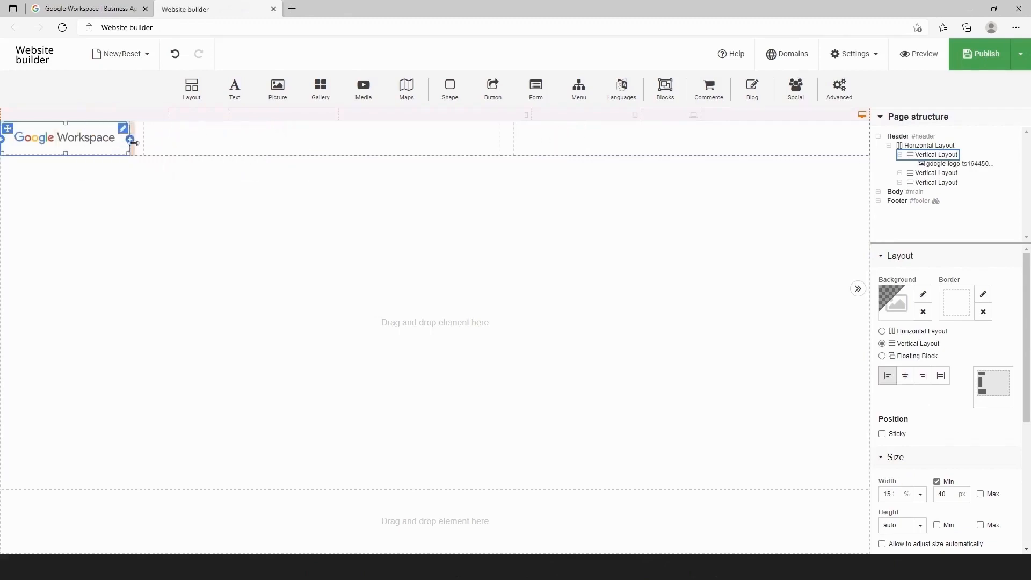
# Slightly reduce the gap between the logo column and the header's middle column.
pyautogui.click(145, 143)
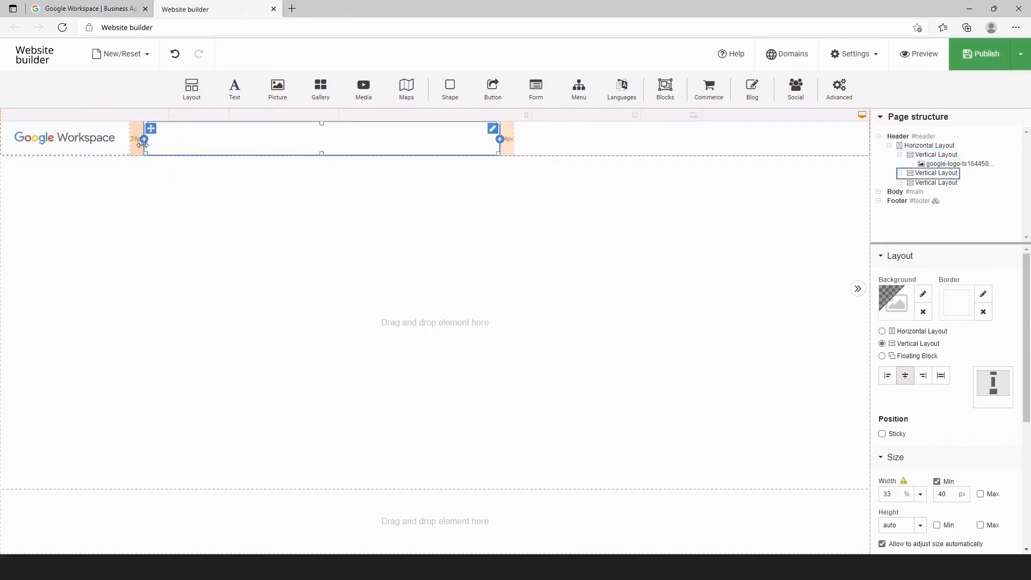
pyautogui.moveTo(142, 145); pyautogui.dragTo(138, 145)
# Add the horizontal menu with Home, About us, Services and Contacts to the header's middle column and left-align it.
pyautogui.moveTo(580, 87); pyautogui.dragTo(360, 149)
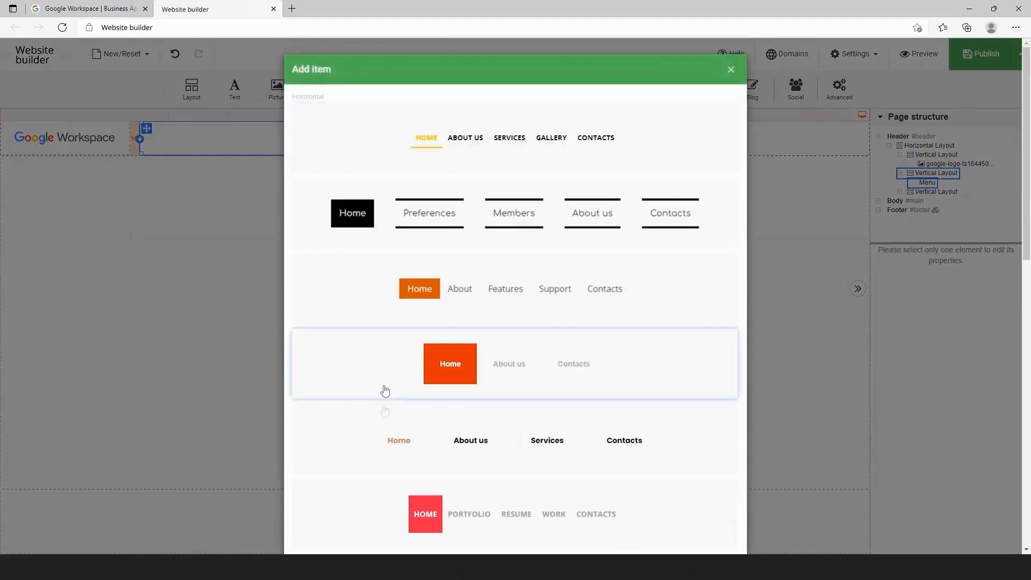
pyautogui.click(384, 444)
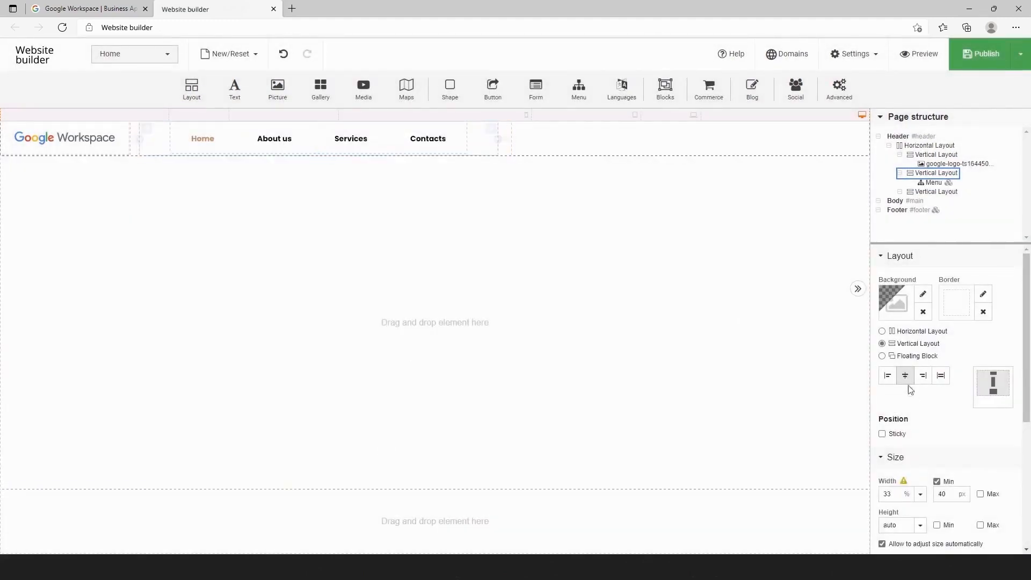
pyautogui.click(888, 376)
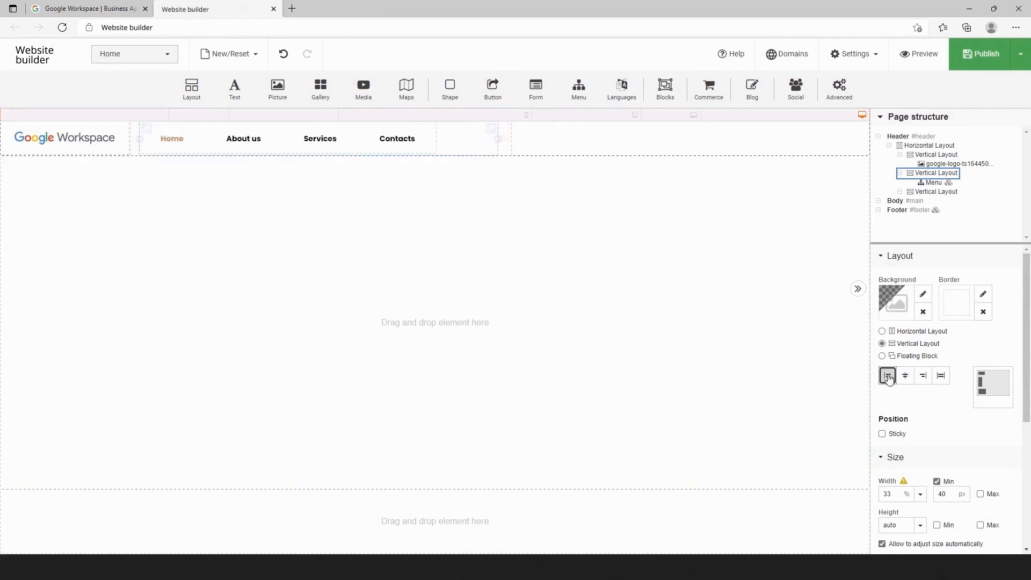
# Rename the menu item Home as Solutions and About us as Products.
pyautogui.click(434, 127)
pyautogui.click(434, 131)
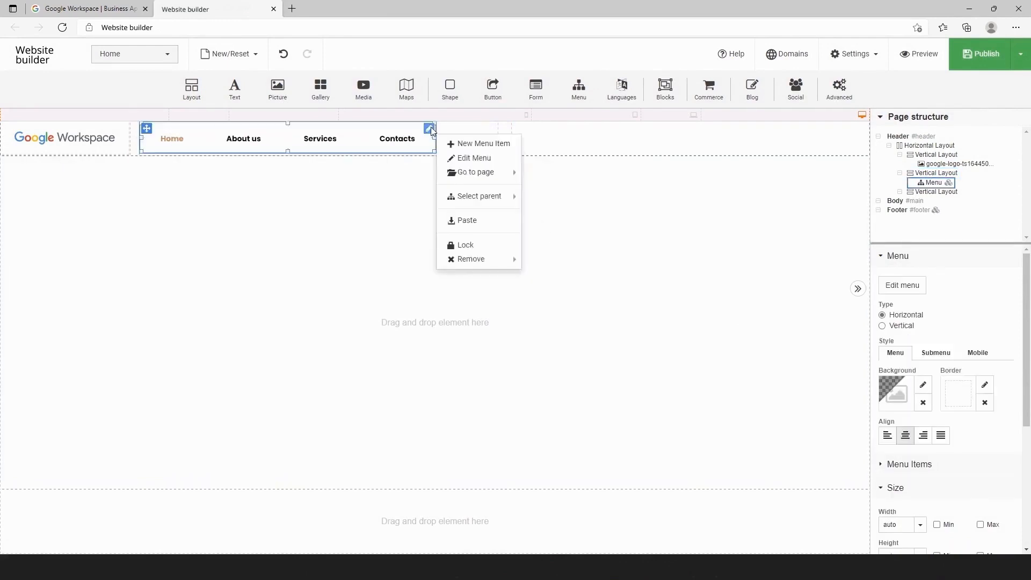
pyautogui.click(456, 157)
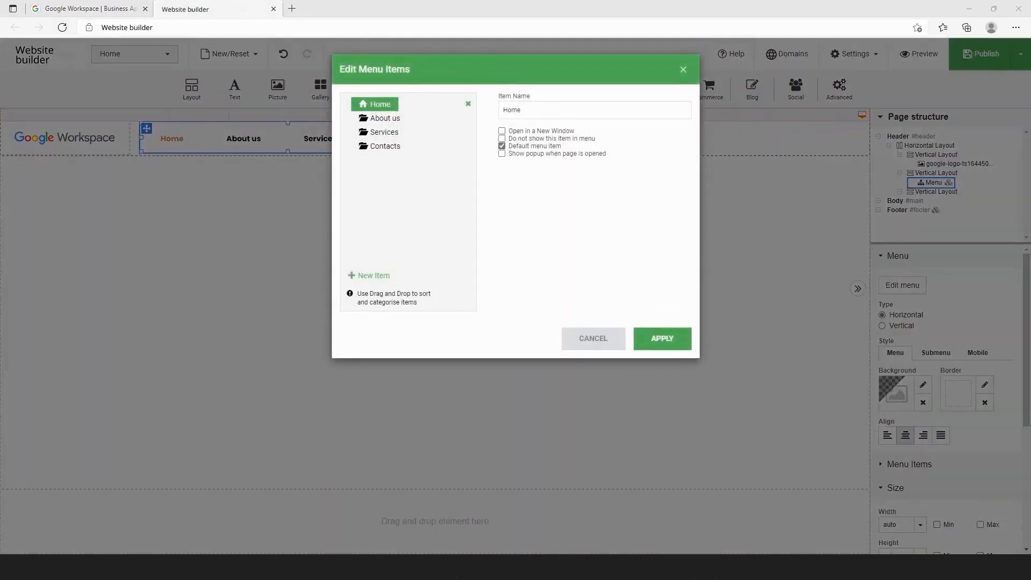
pyautogui.moveTo(531, 108); pyautogui.dragTo(457, 102)
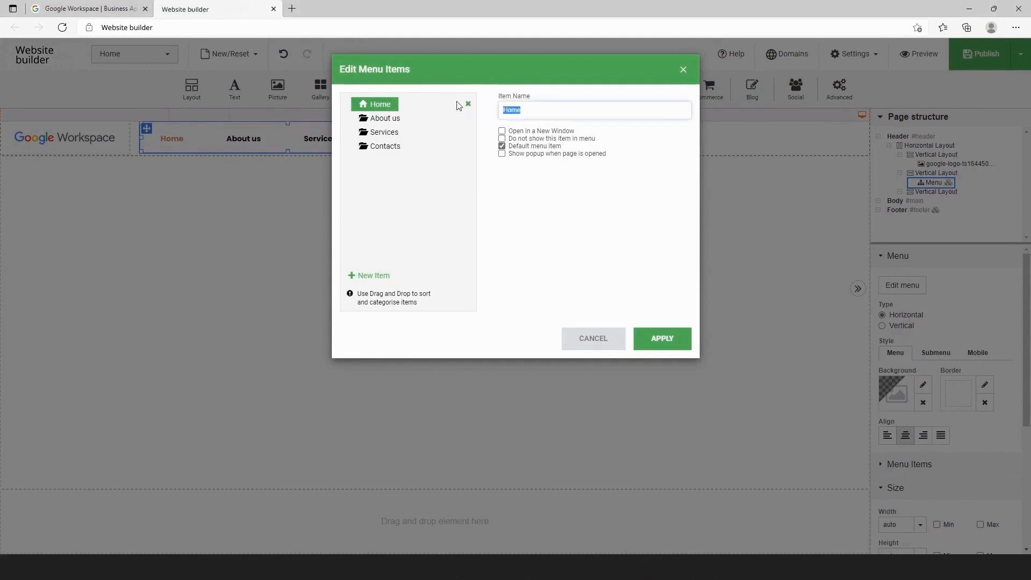
pyautogui.write('Solutions')
pyautogui.press('Return')
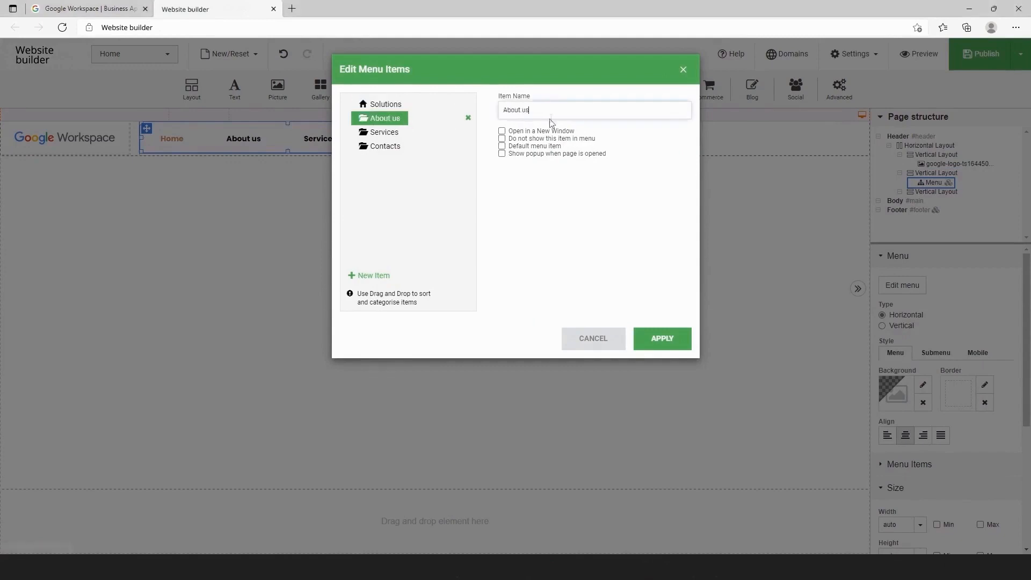
pyautogui.write('Produc')
# Rename the menu item Services as Pricing and Contacts as Resources, and apply the menu changes.
pyautogui.click(384, 139)
pyautogui.moveTo(540, 110); pyautogui.dragTo(484, 109)
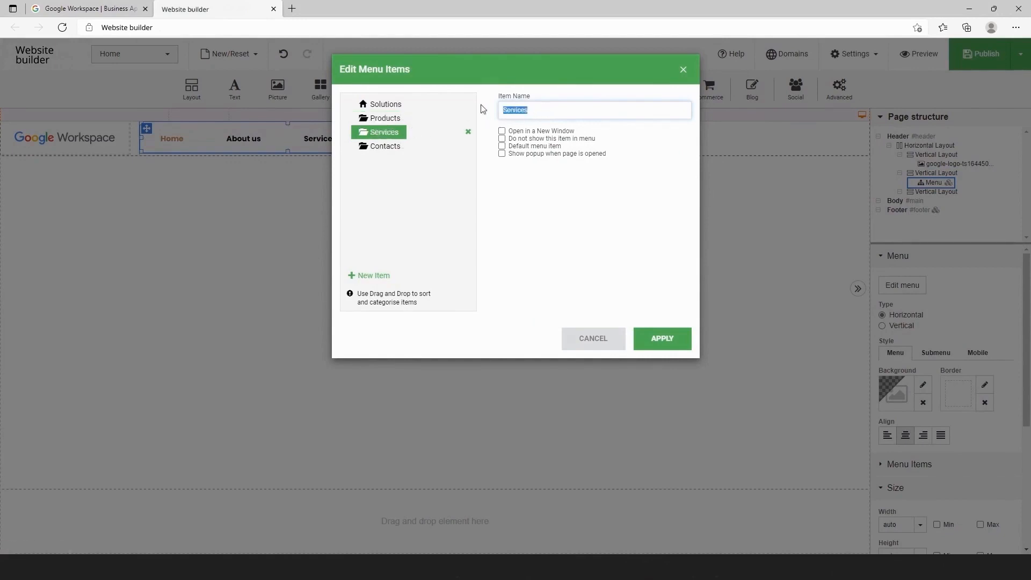
pyautogui.write('Pricing')
pyautogui.click(390, 145)
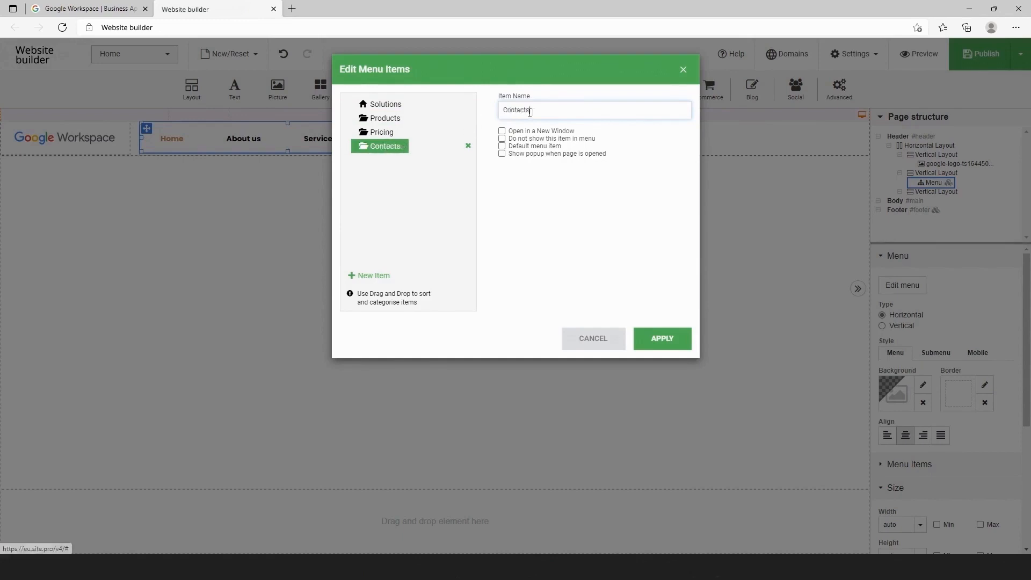
pyautogui.write('Reso')
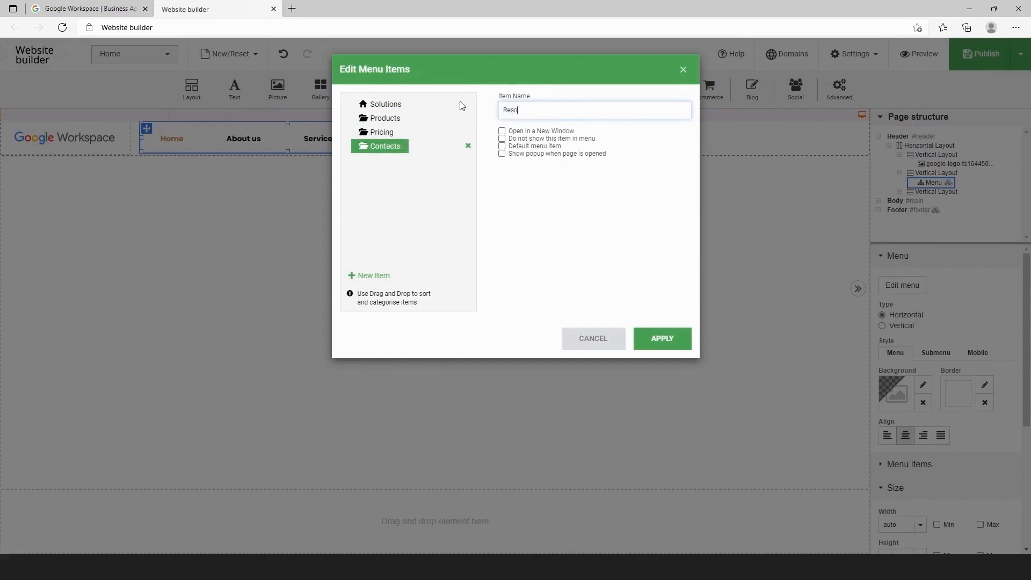
pyautogui.write('urces')
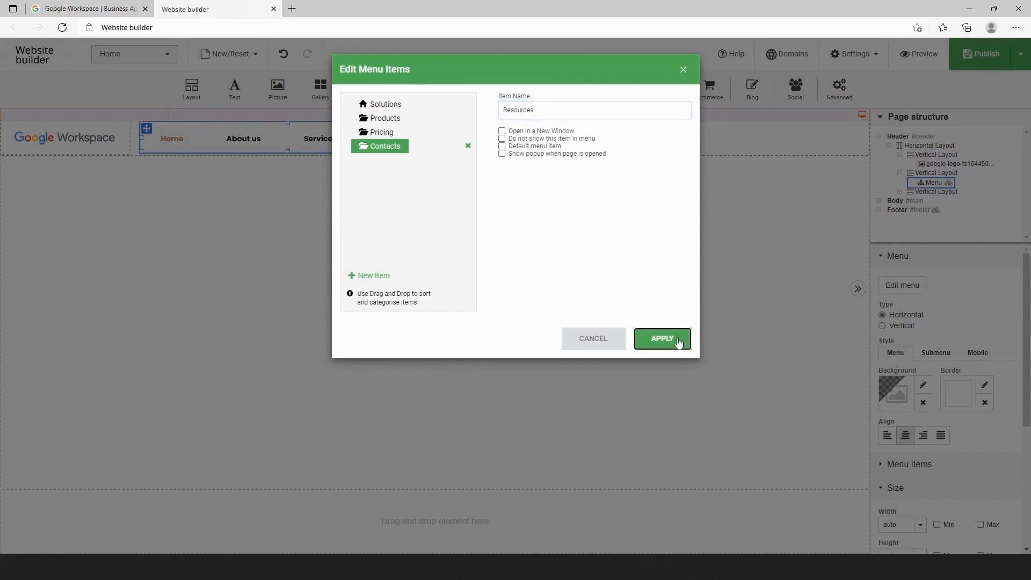
pyautogui.click(672, 339)
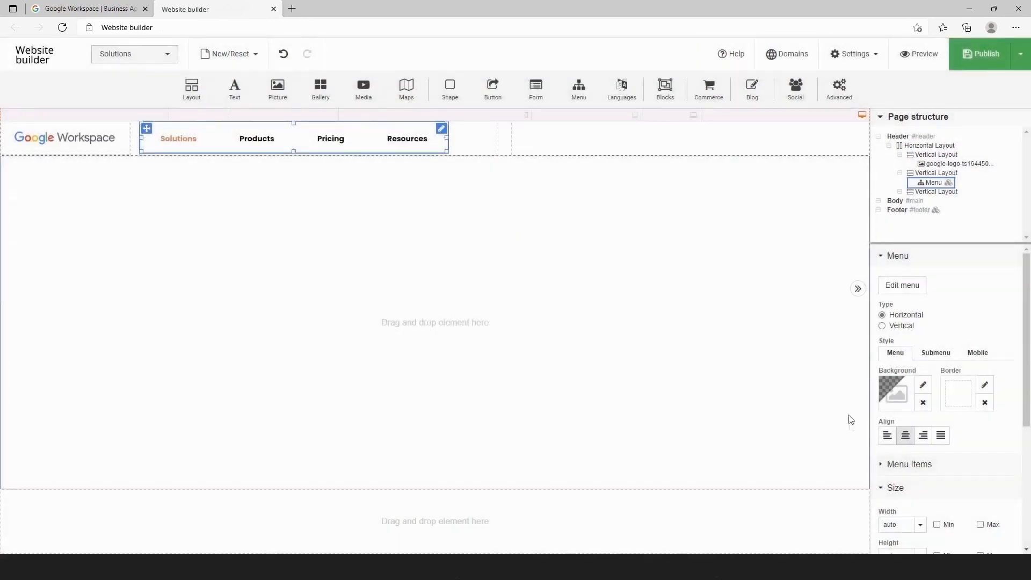
# Change the font of the header menu items to Roboto.
pyautogui.click(880, 465)
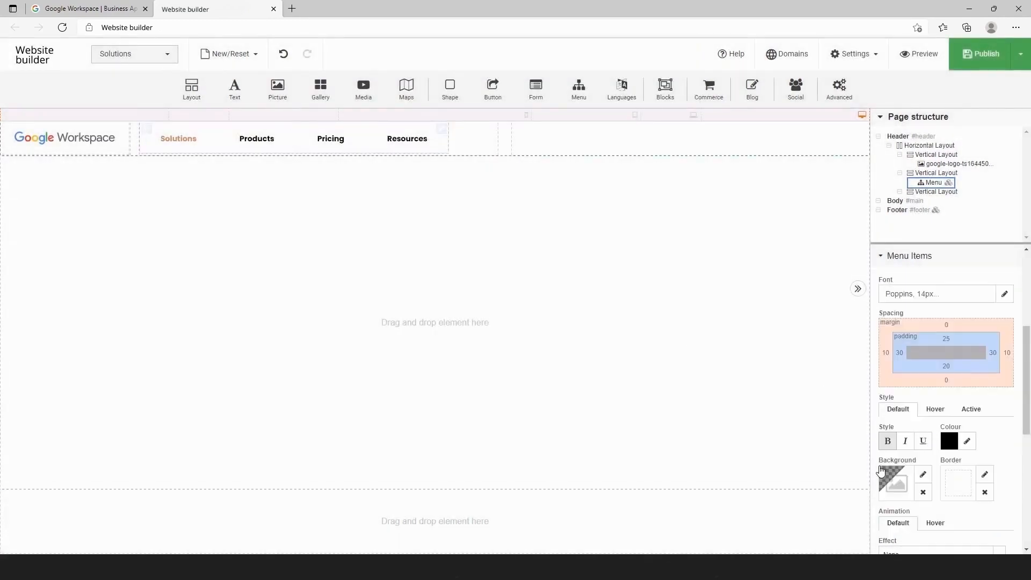
pyautogui.scroll(-1, 907, 438)
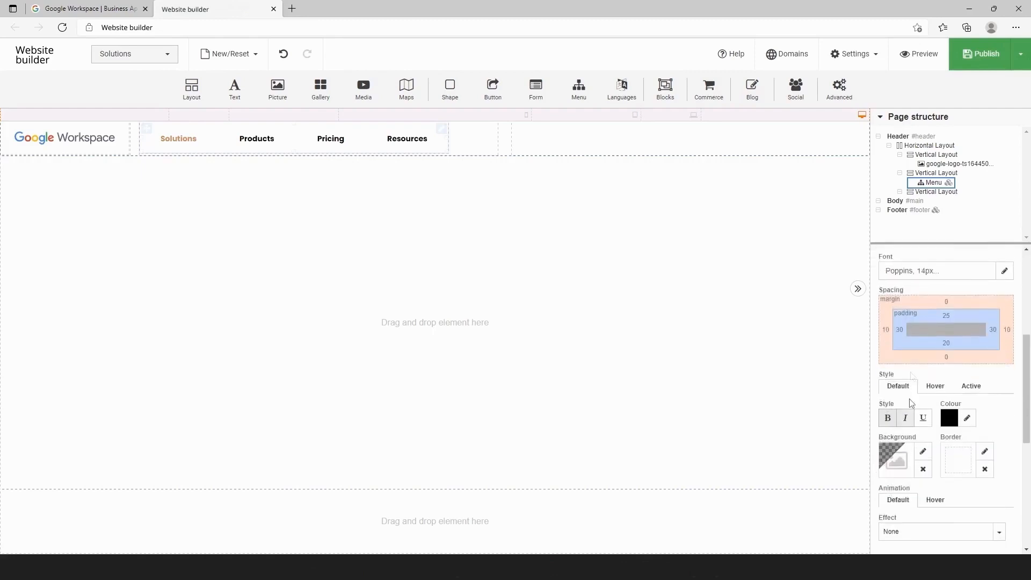
pyautogui.click(1004, 271)
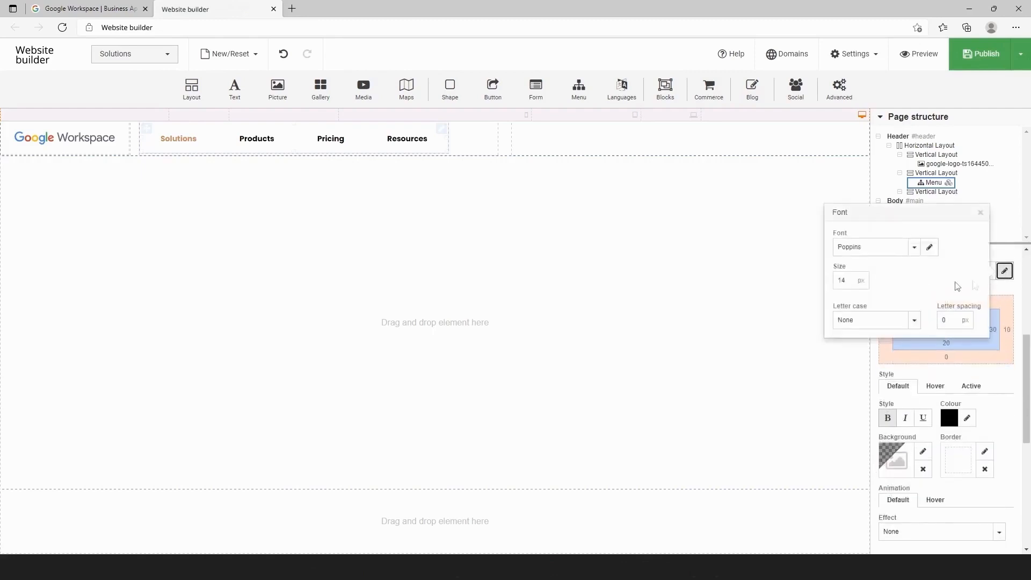
pyautogui.click(911, 248)
pyautogui.write('Robot')
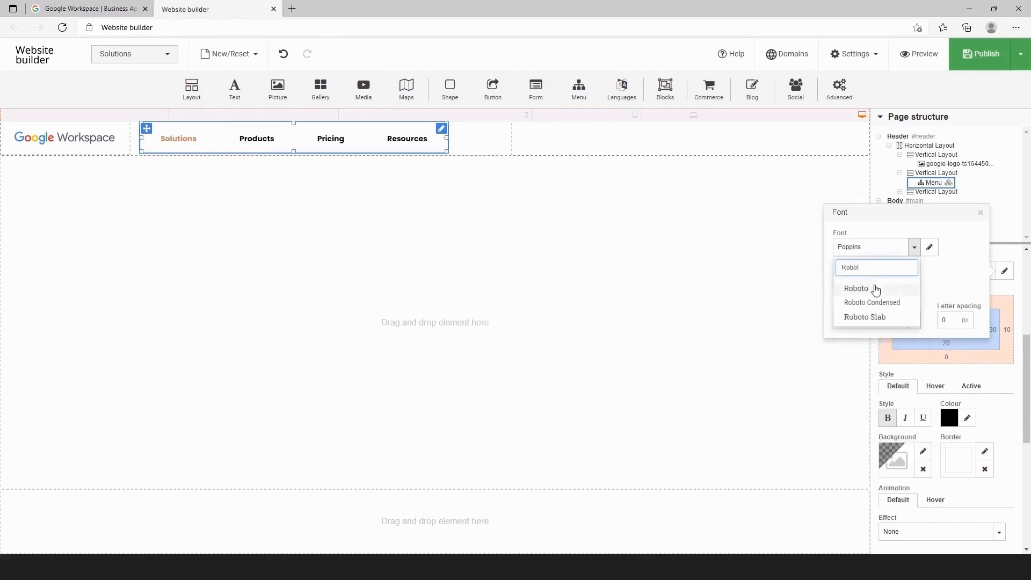
pyautogui.click(874, 289)
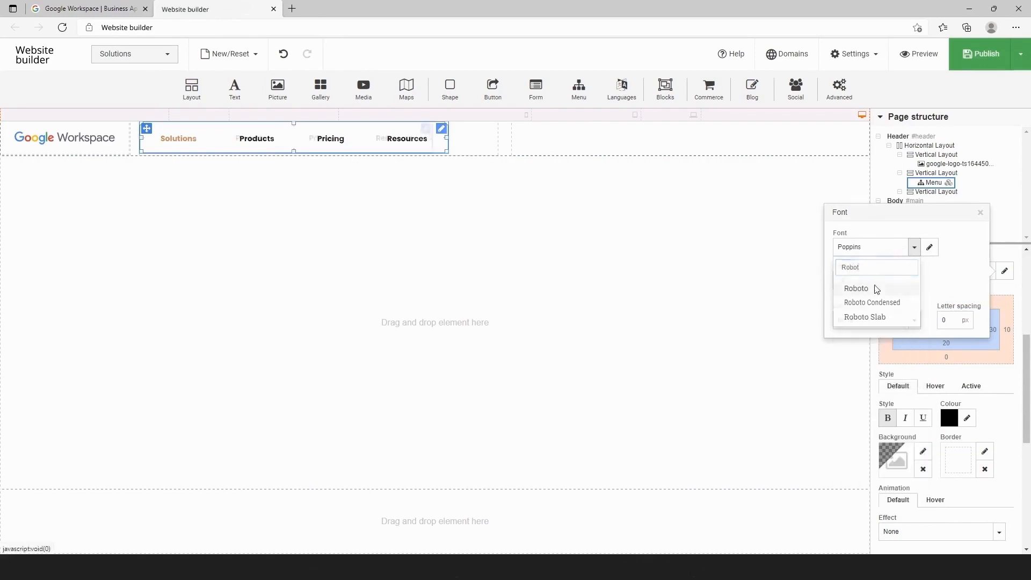
pyautogui.click(980, 213)
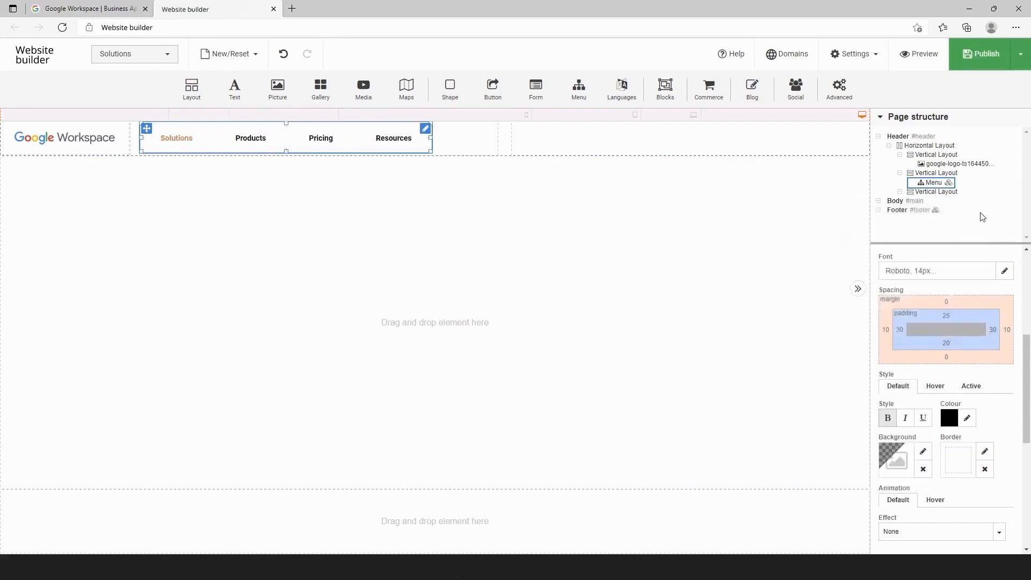
# Remove bold from the menu items' default style and set their text colour to #545454.
pyautogui.click(967, 418)
pyautogui.write('545454')
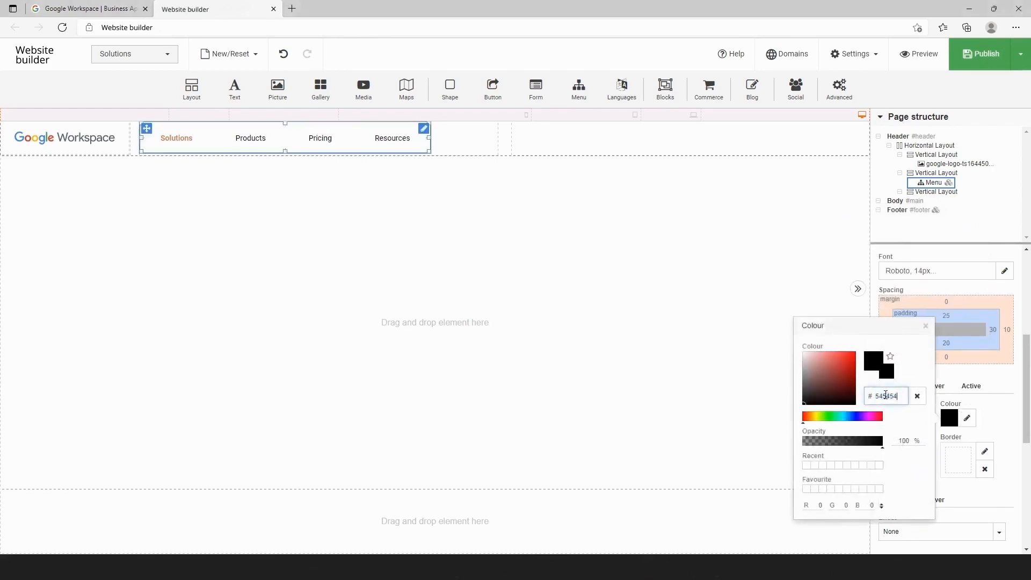
pyautogui.press('Return')
pyautogui.click(925, 327)
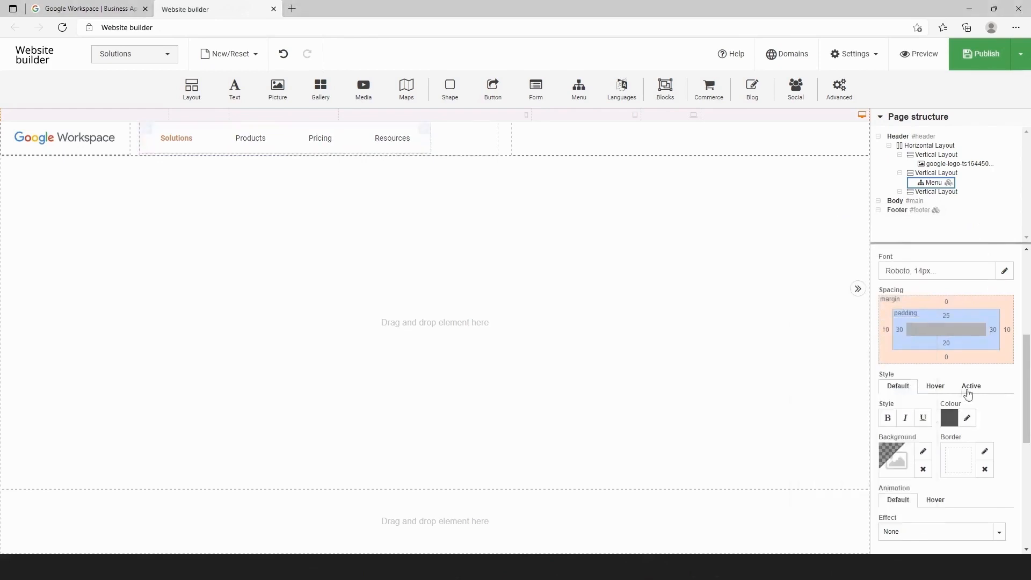
# Set the menu's active-item text colour to #545454 and remove bold from the active style.
pyautogui.click(969, 386)
pyautogui.click(968, 418)
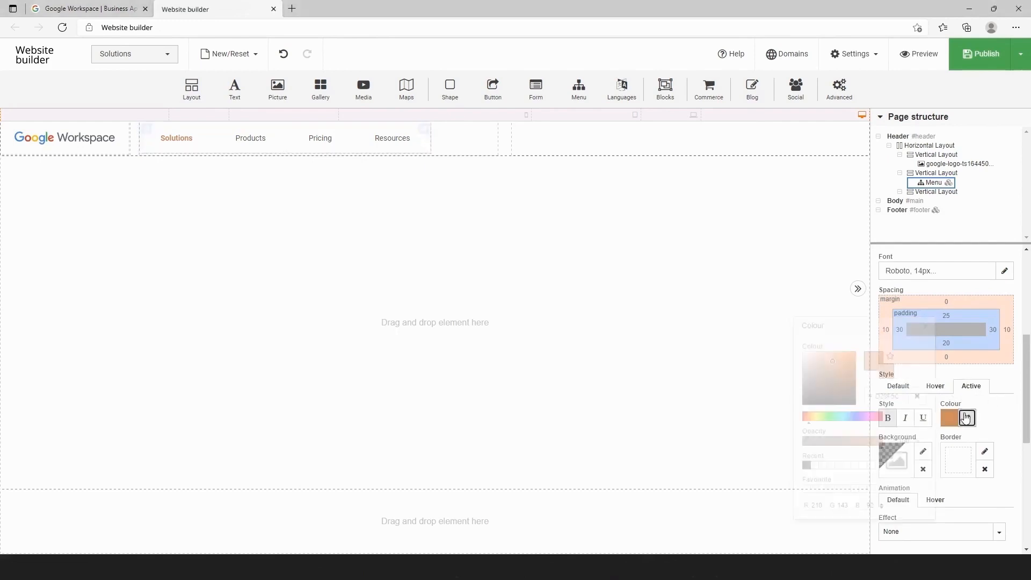
pyautogui.moveTo(898, 398); pyautogui.dragTo(866, 398)
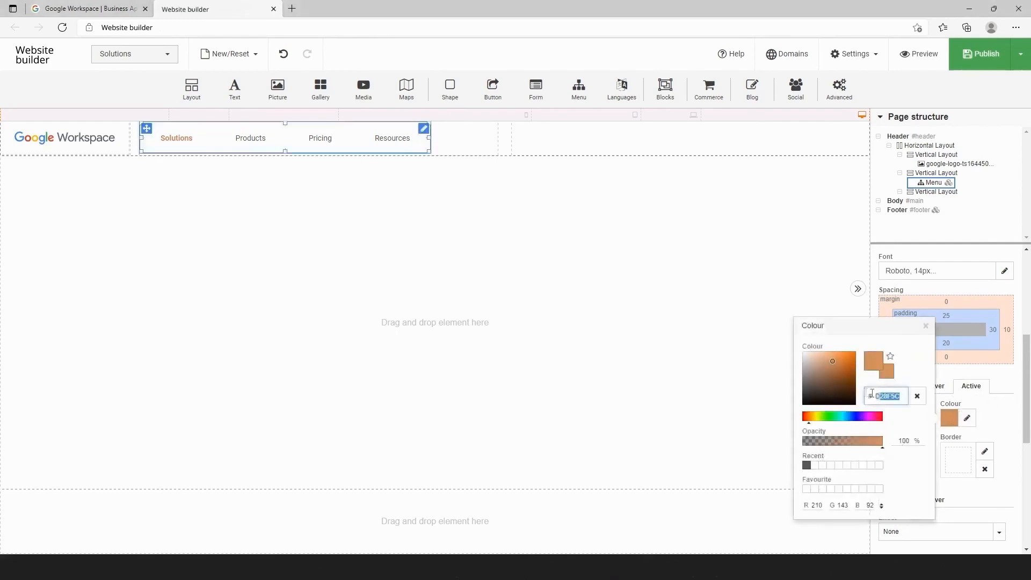
pyautogui.write('545454')
pyautogui.press('Return')
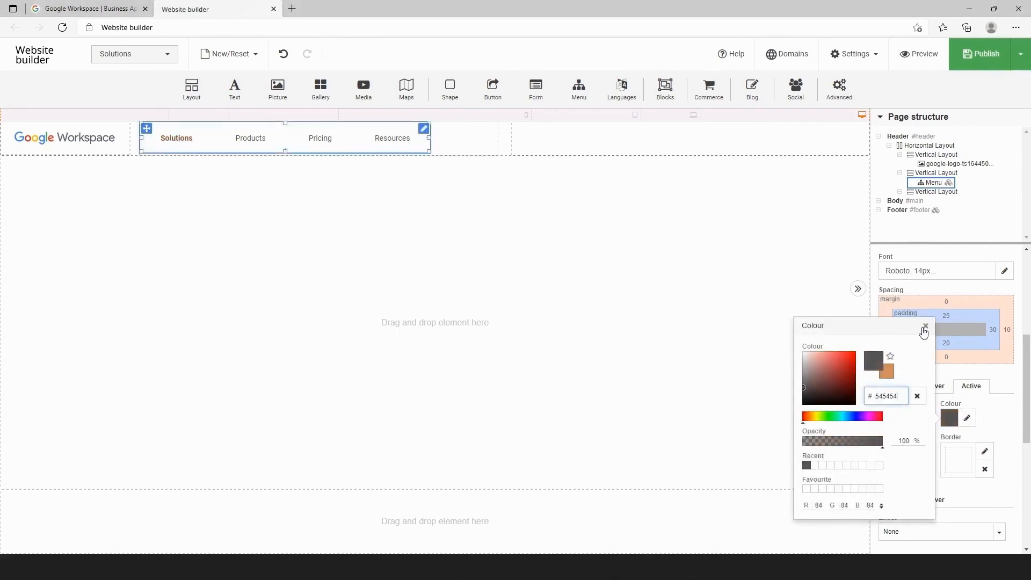
pyautogui.click(924, 329)
pyautogui.click(887, 419)
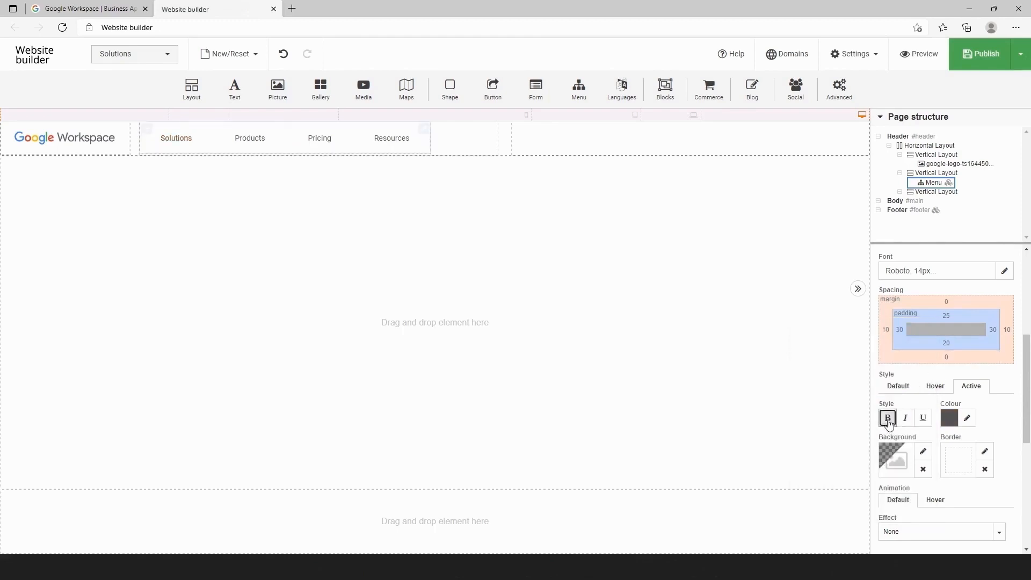
# Set the menu items' left and right margins to 0, left padding to 0 and right padding to 40.
pyautogui.click(885, 329)
pyautogui.write('0')
pyautogui.click(900, 337)
pyautogui.write('0')
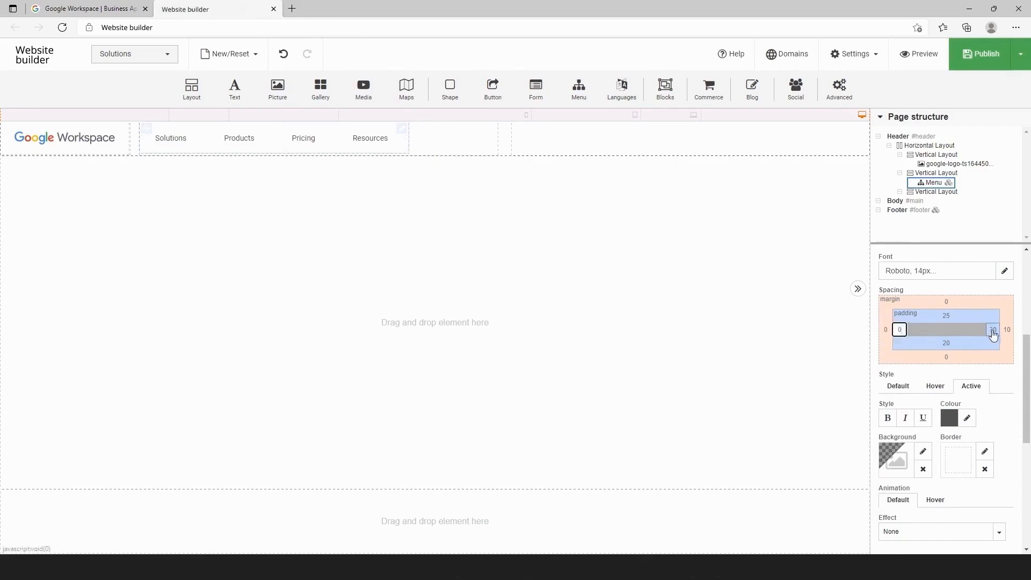
pyautogui.click(993, 330)
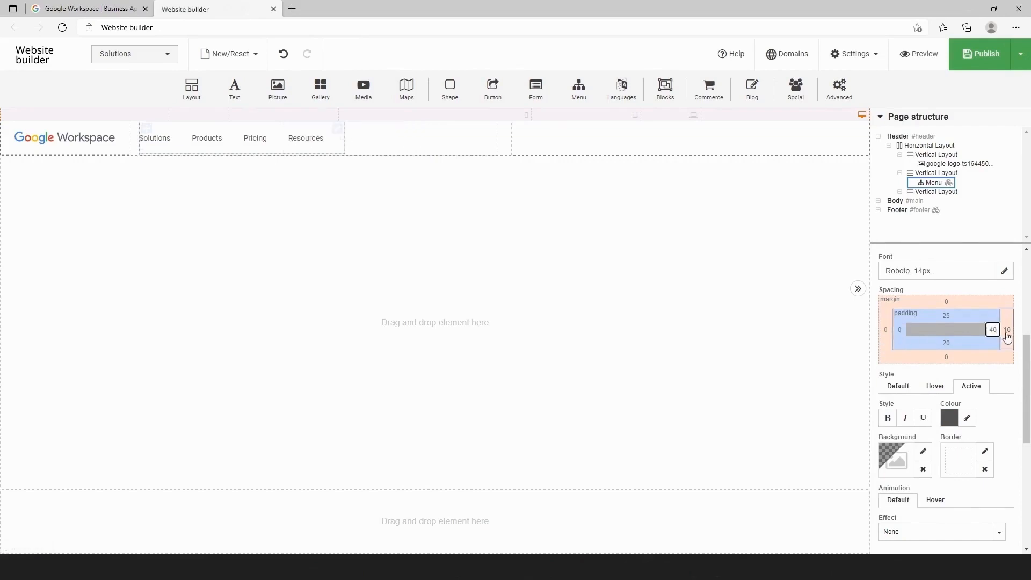
pyautogui.click(1007, 330)
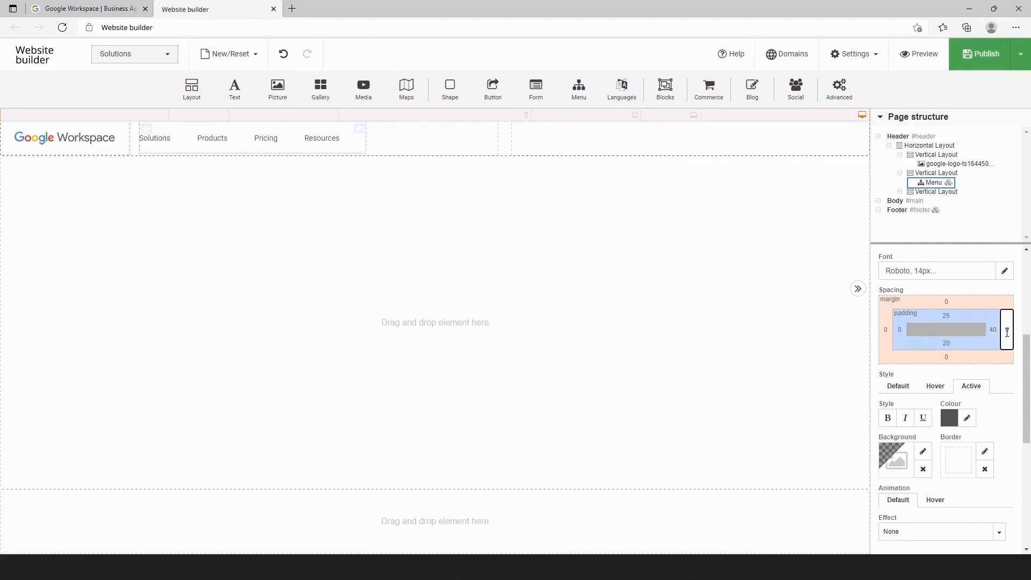
pyautogui.write('0')
pyautogui.press('Return')
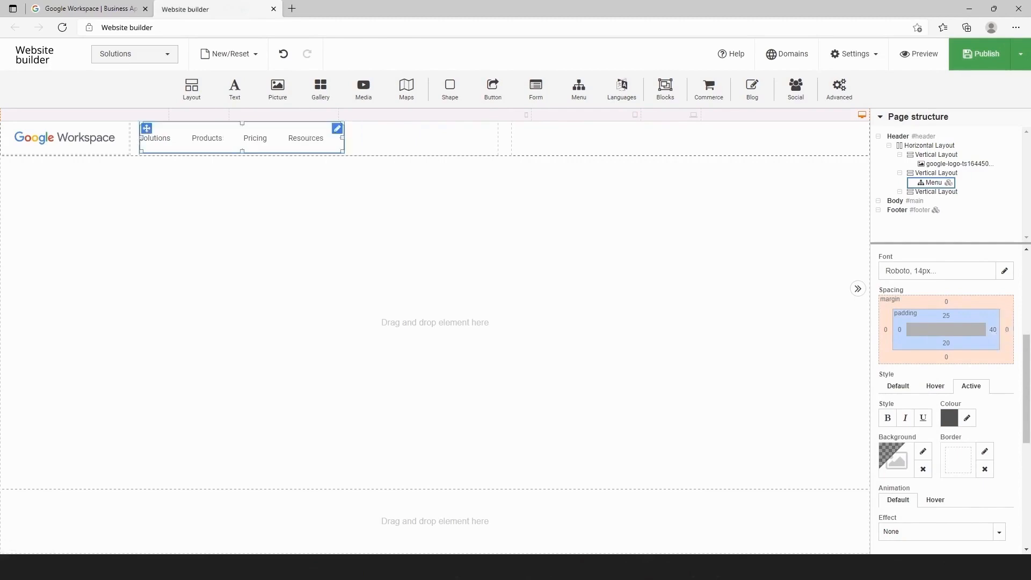
# Insert the outlined standard Start now button into the empty third layout of the header.
pyautogui.click(610, 140)
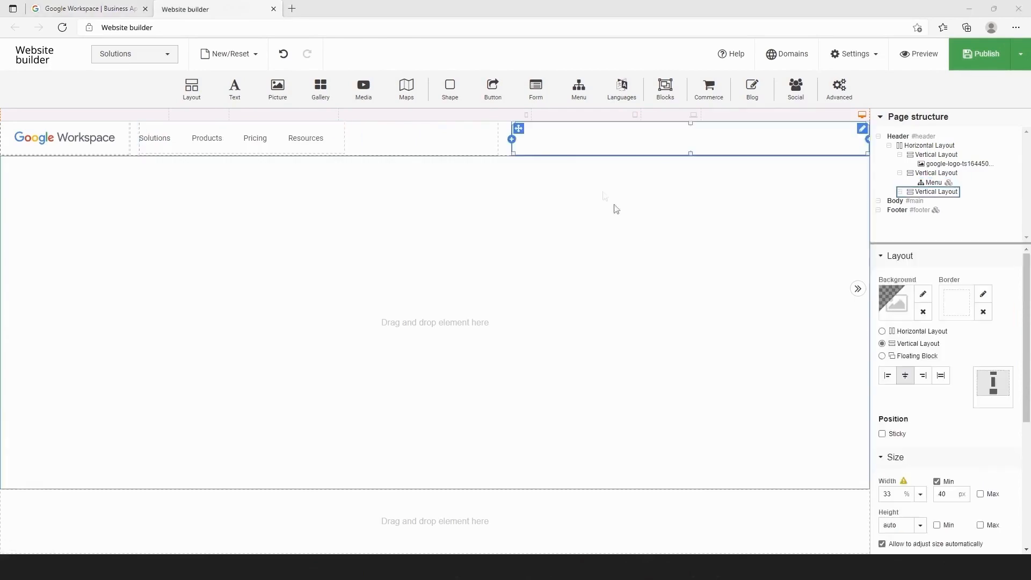
pyautogui.moveTo(493, 89); pyautogui.dragTo(636, 147)
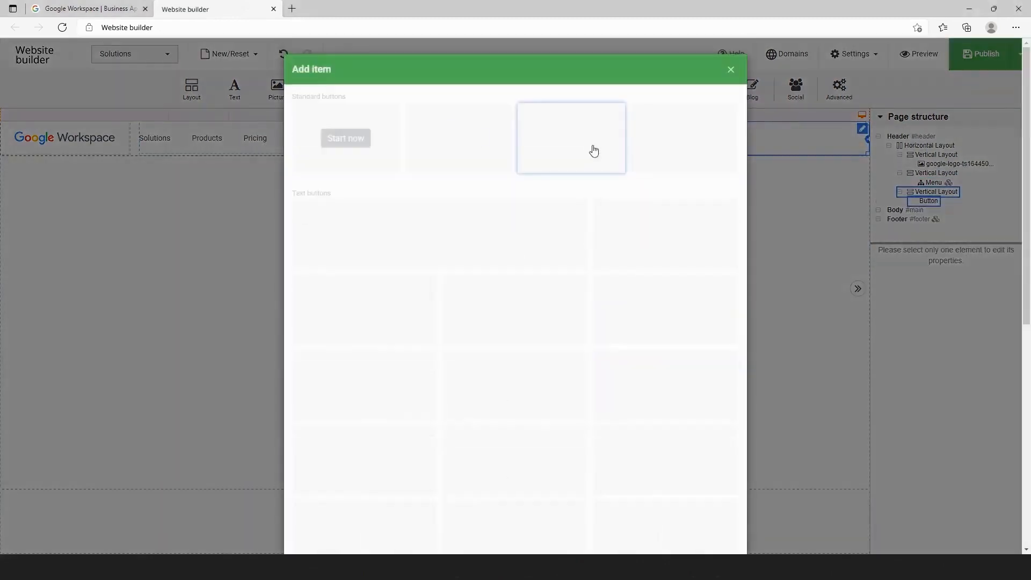
pyautogui.click(592, 143)
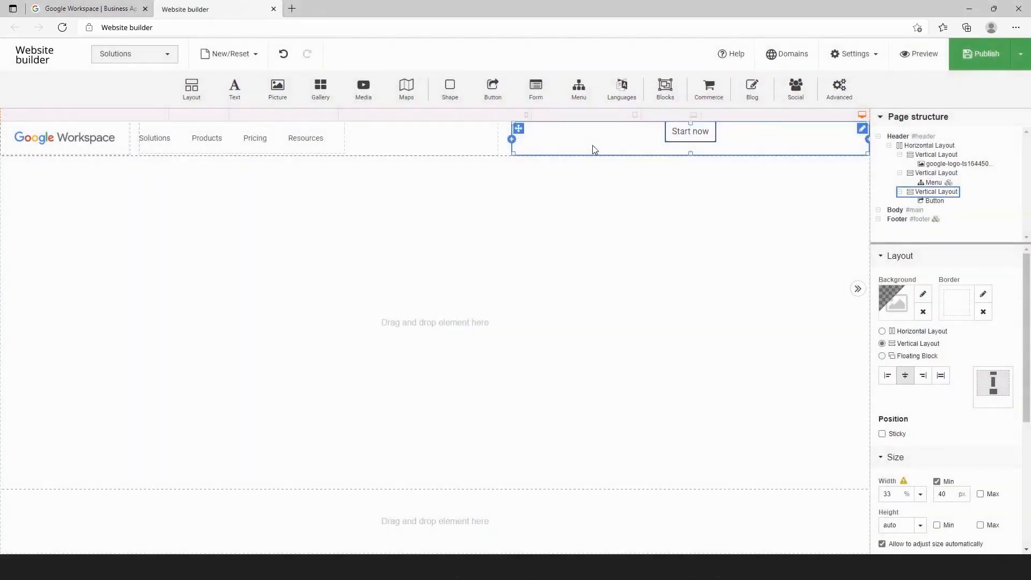
# Switch the button's container to a horizontal layout, centre its content vertically and align it to the right.
pyautogui.click(882, 332)
pyautogui.click(905, 399)
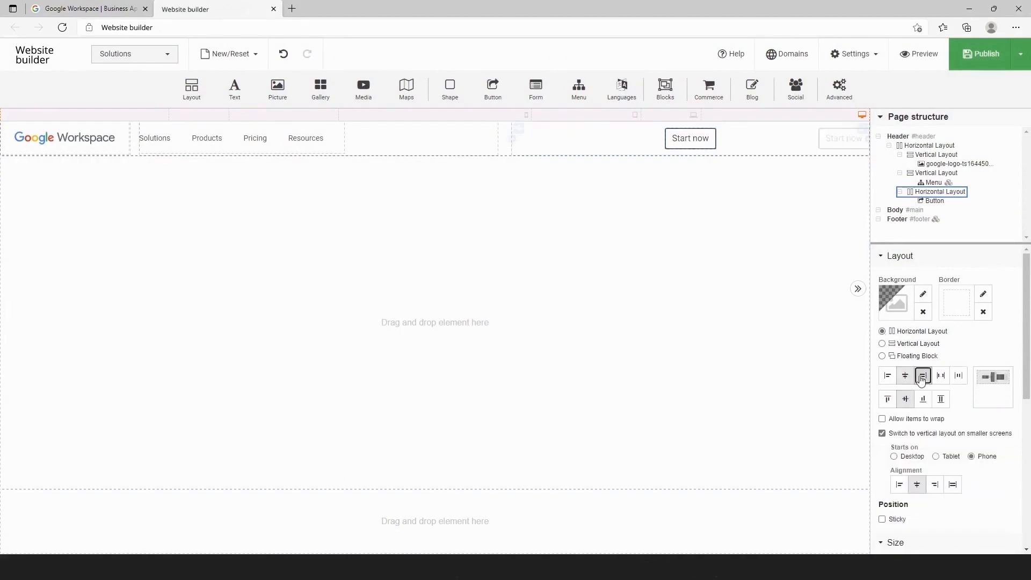
pyautogui.click(921, 378)
# Change the header button's text to Admin Console.
pyautogui.click(843, 140)
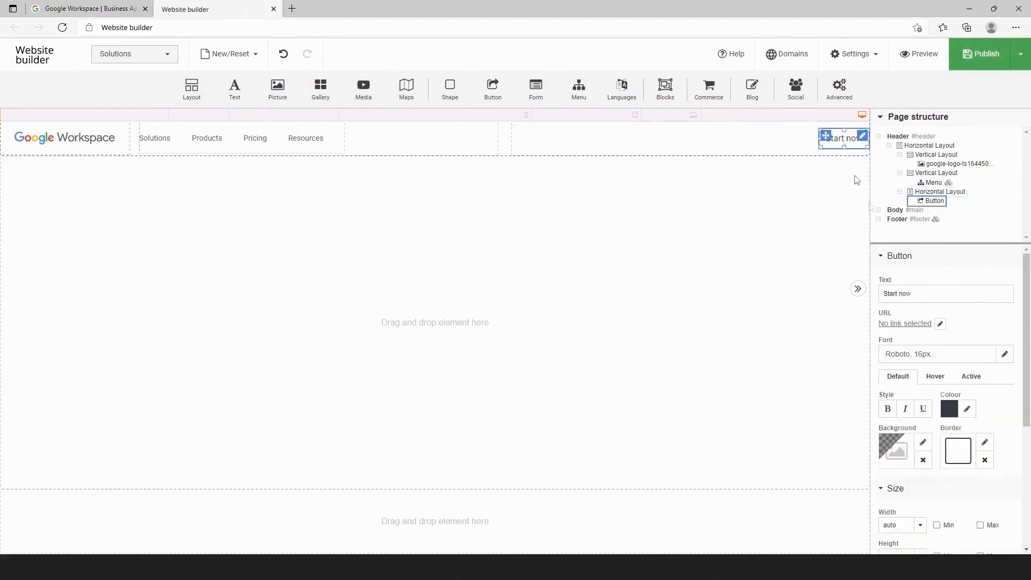
pyautogui.tripleClick(920, 294)
pyautogui.write('Adm')
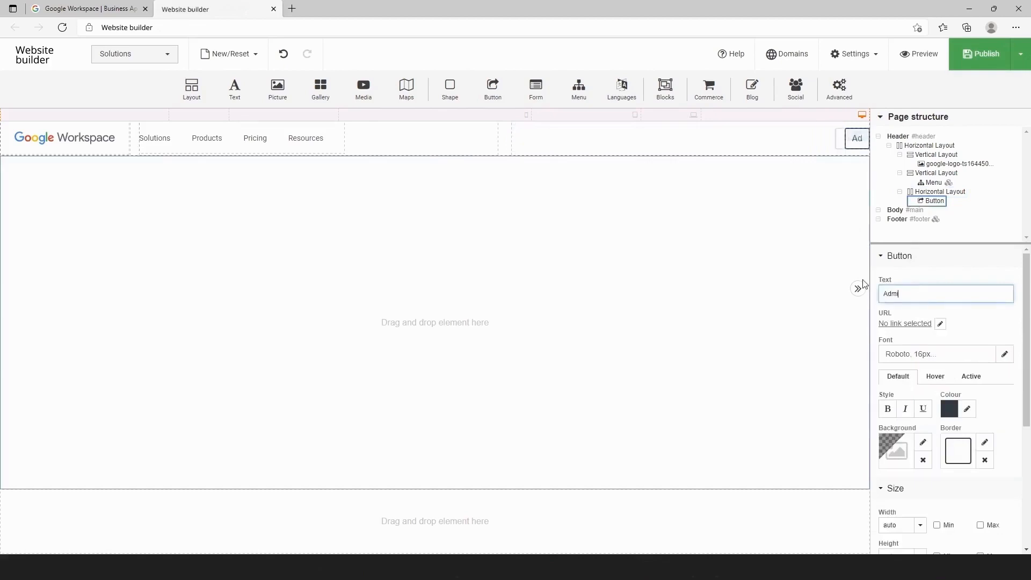
pyautogui.write('in Consol')
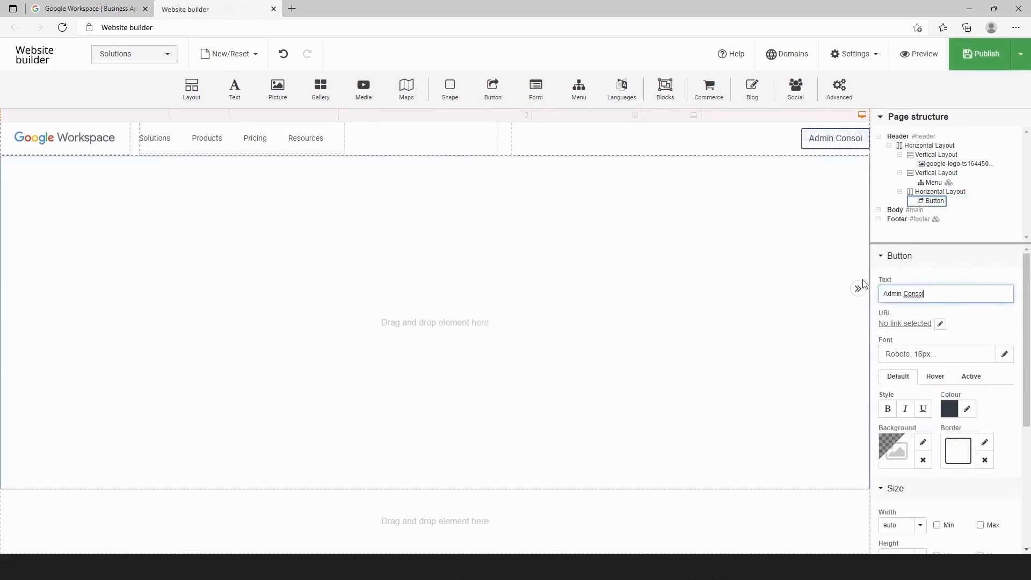
pyautogui.write('e')
pyautogui.click(940, 323)
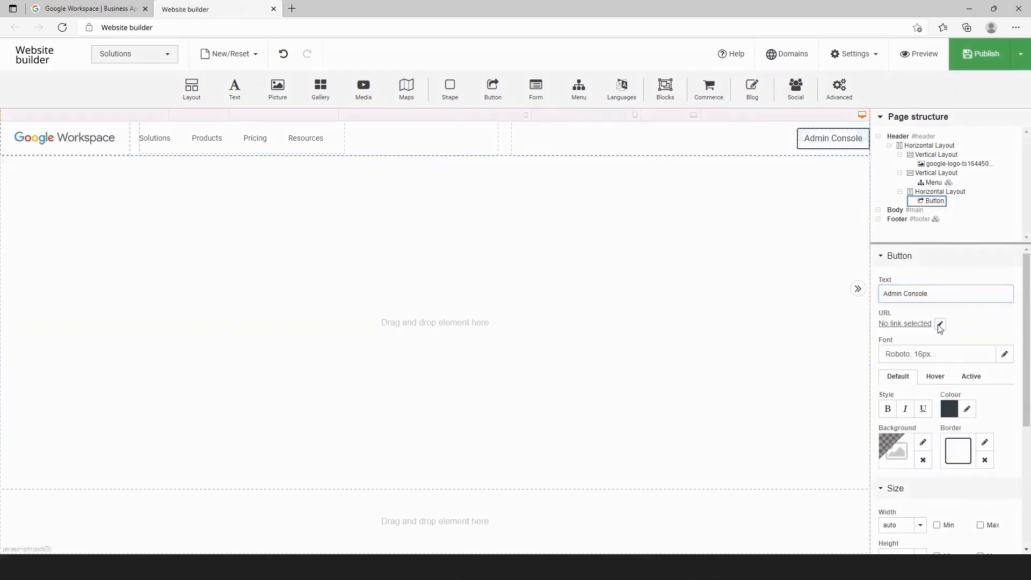
pyautogui.click(445, 107)
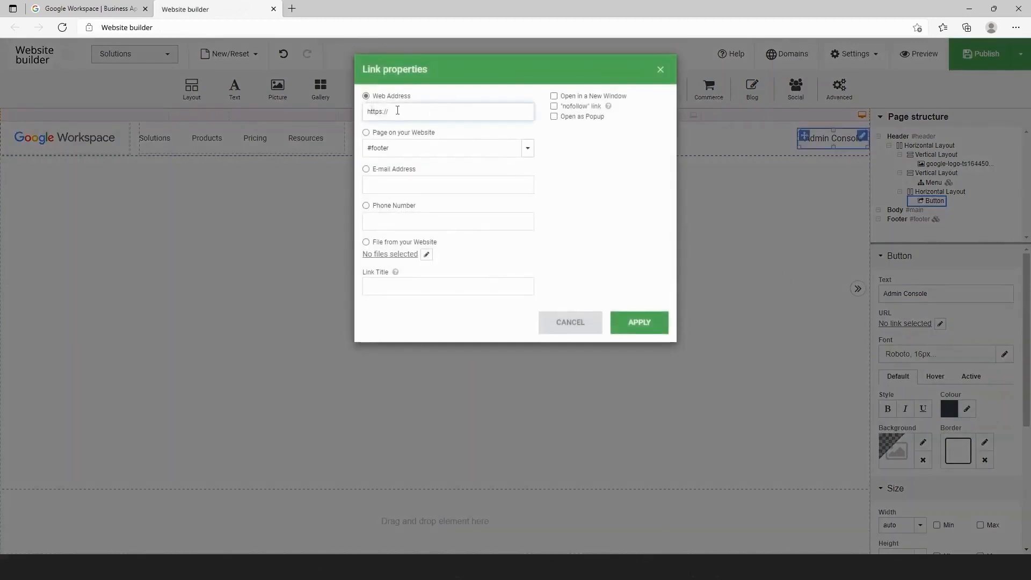
pyautogui.write('https://workspace.google.com/')
pyautogui.click(651, 321)
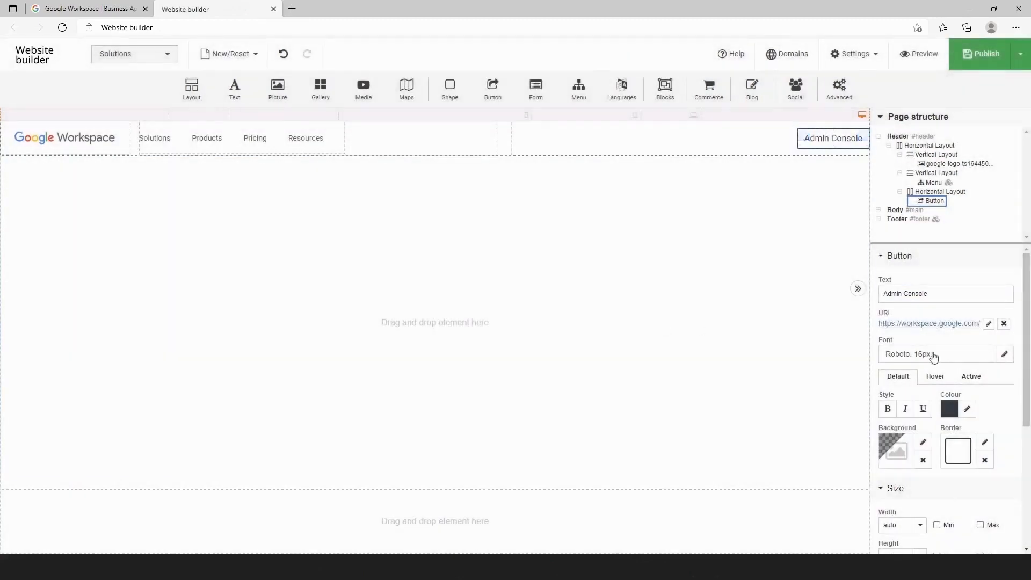
# Set the Admin Console button's font to Arial at 14 px.
pyautogui.click(1004, 354)
pyautogui.click(940, 316)
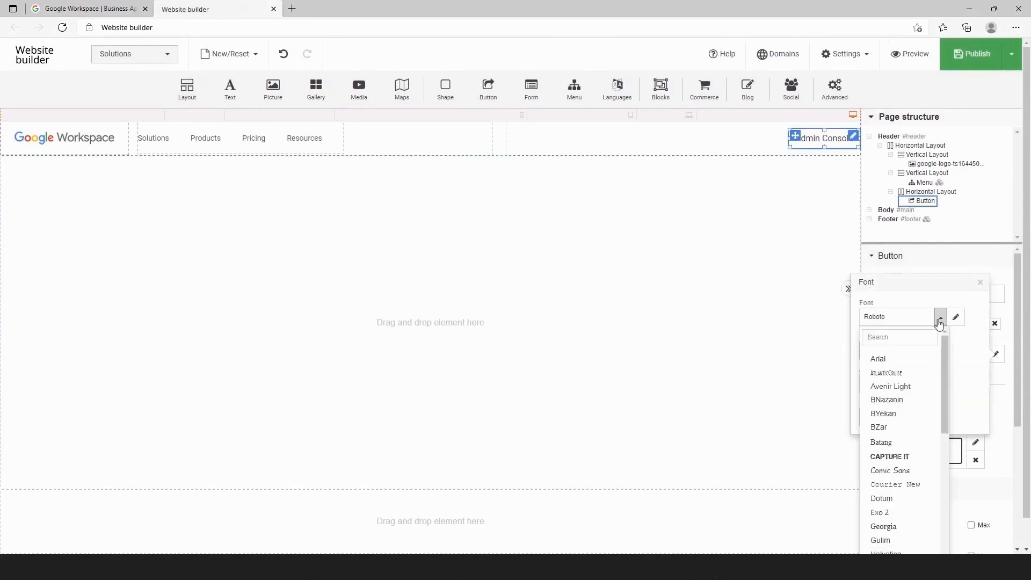
pyautogui.click(899, 358)
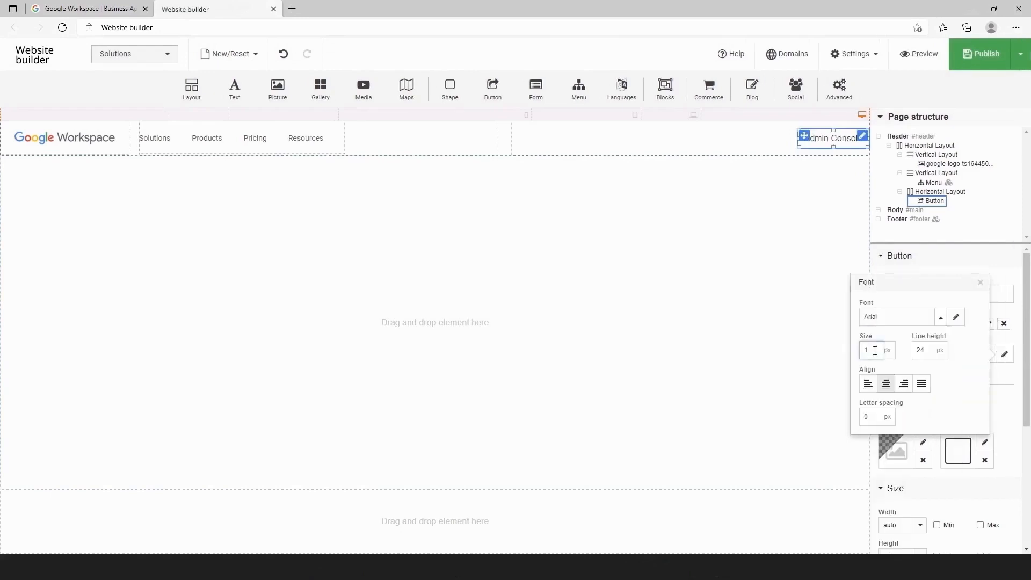
pyautogui.click(980, 282)
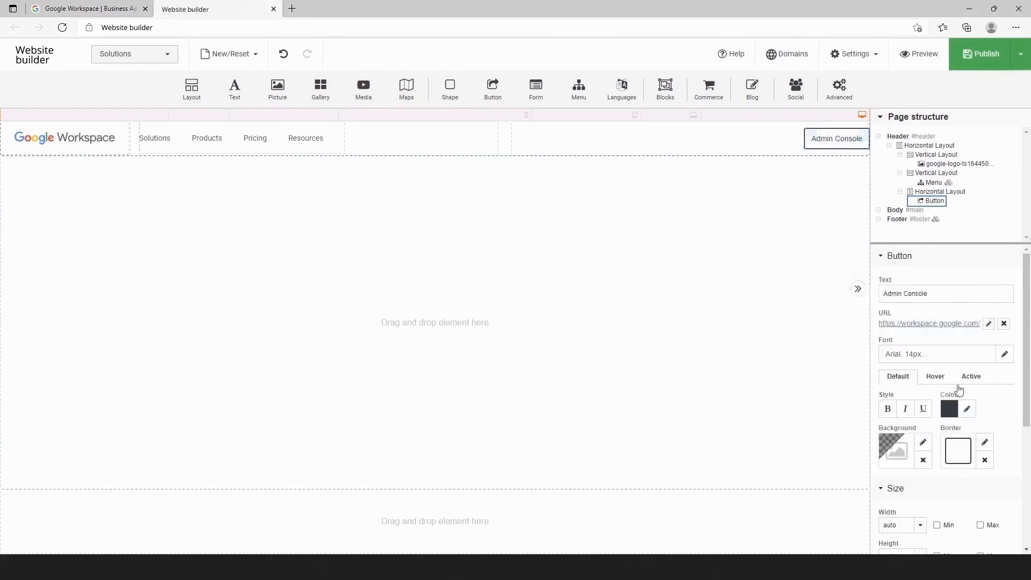
# Set the Admin Console button's default text colour to #1A73E8.
pyautogui.click(967, 409)
pyautogui.doubleClick(893, 386)
pyautogui.write('1A73E8')
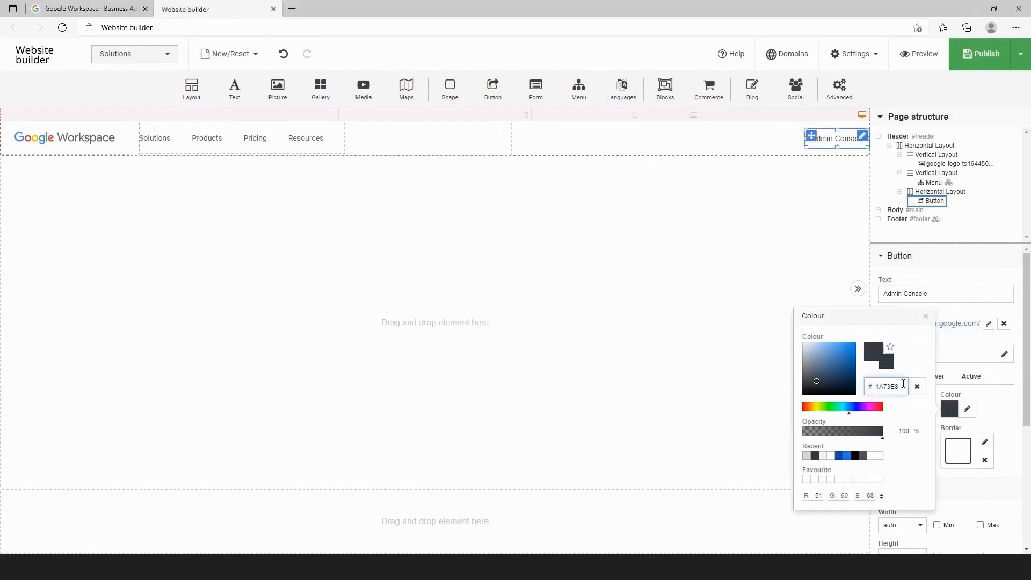
pyautogui.press('Return')
pyautogui.click(926, 316)
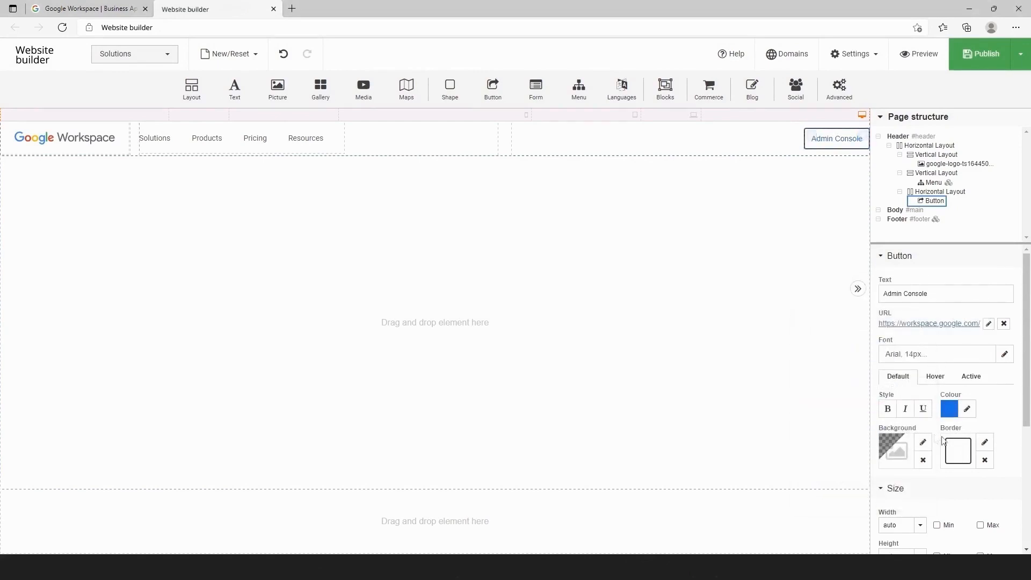
# Remove the Admin Console button's border by choosing the empty border style.
pyautogui.click(984, 442)
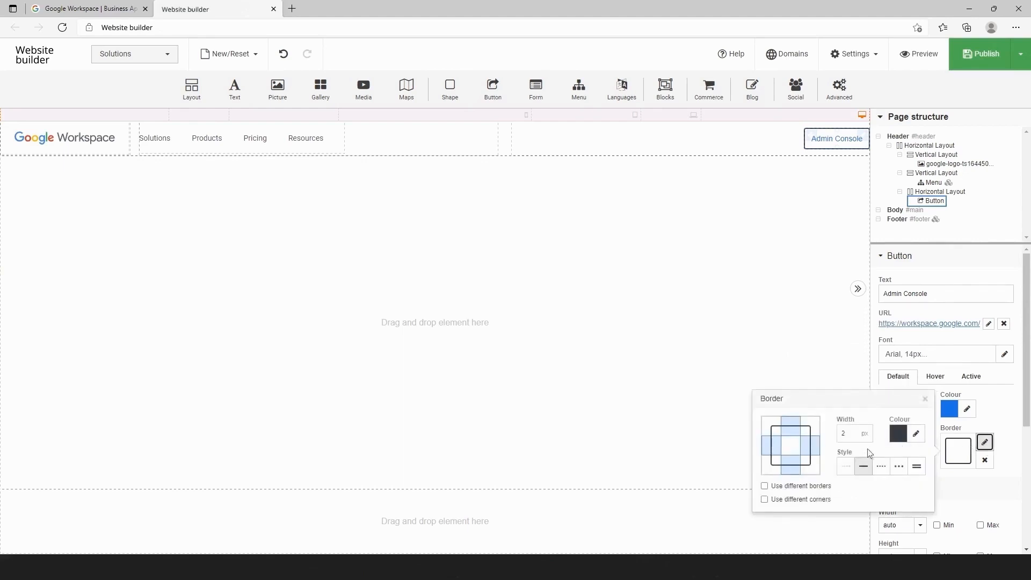
pyautogui.click(847, 467)
pyautogui.click(925, 399)
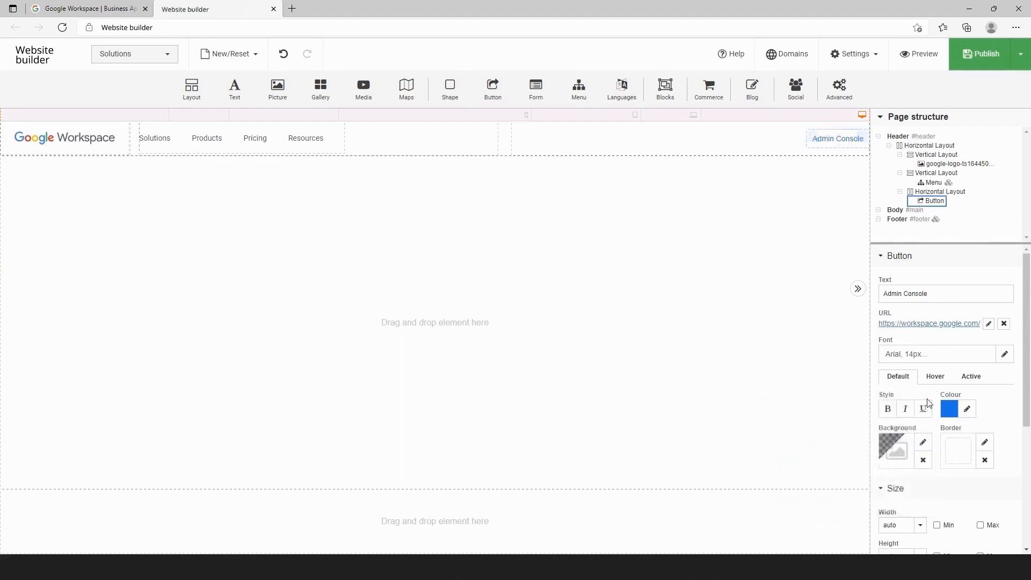
# Set the Admin Console button's hover text colour to dark blue.
pyautogui.scroll(-1, 937, 355)
pyautogui.click(935, 342)
pyautogui.click(967, 375)
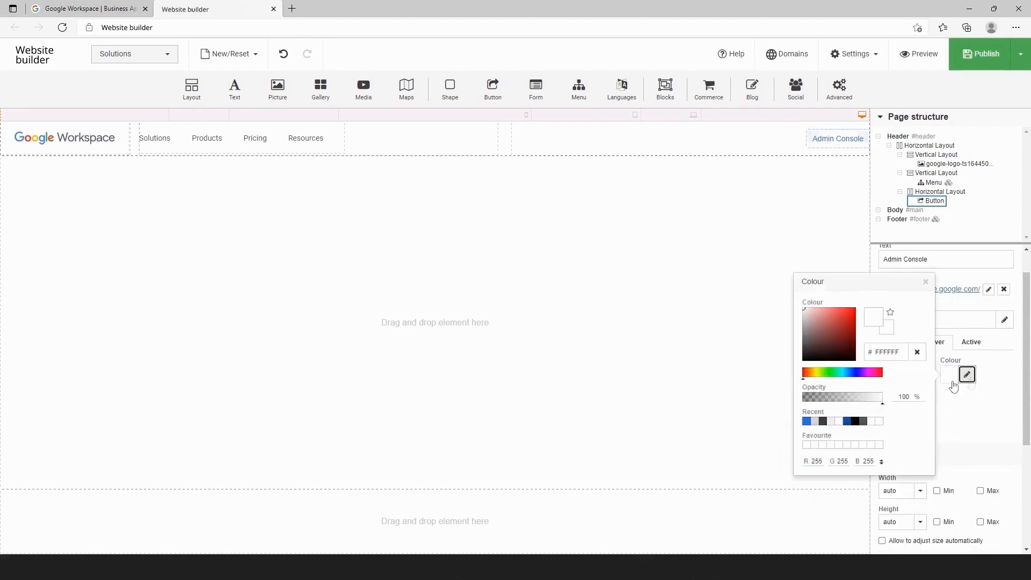
pyautogui.click(902, 352)
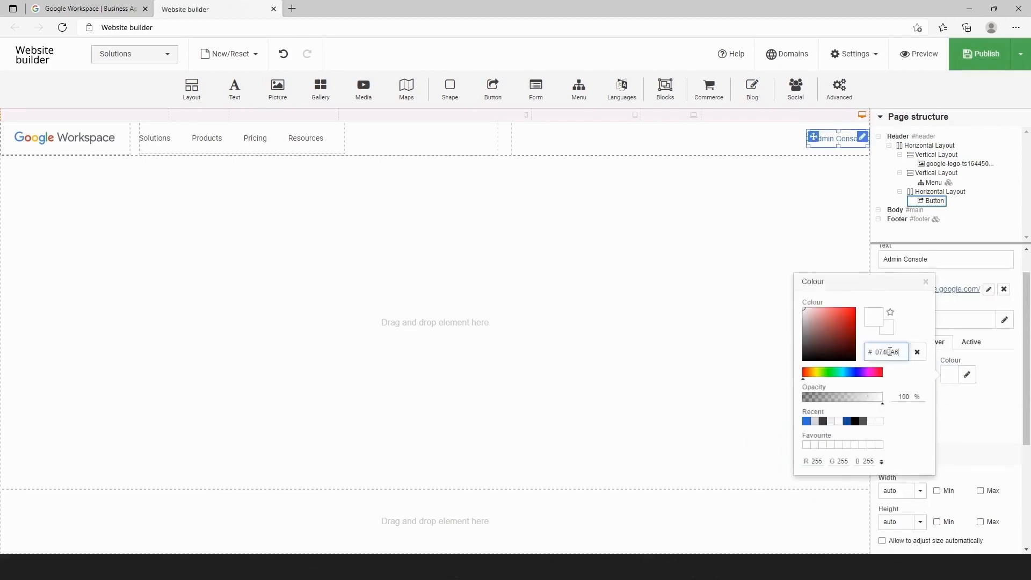
pyautogui.press('Return')
pyautogui.click(925, 282)
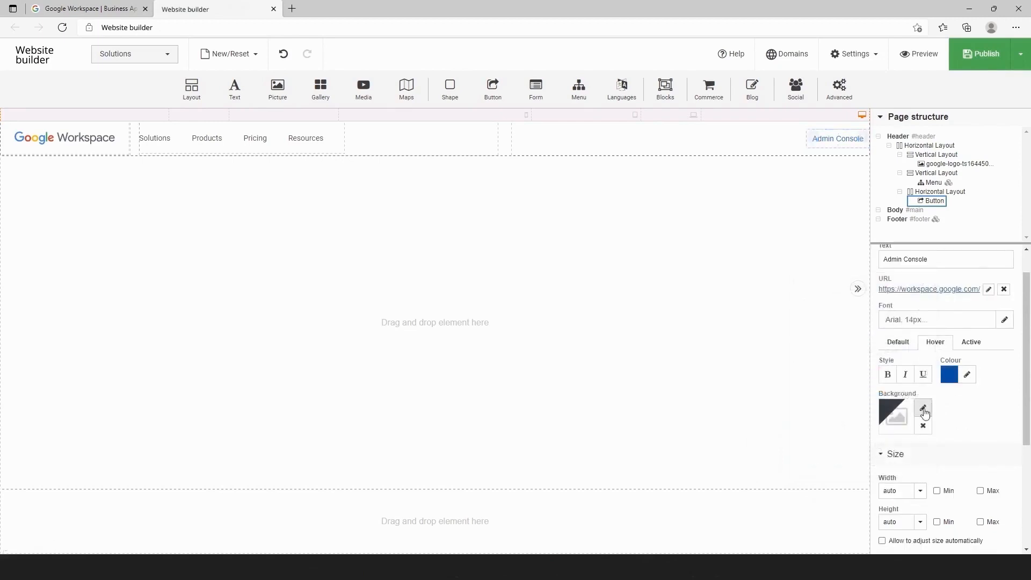
# Set the Admin Console button's hover background colour to #FFFFFF.
pyautogui.click(924, 411)
pyautogui.click(649, 398)
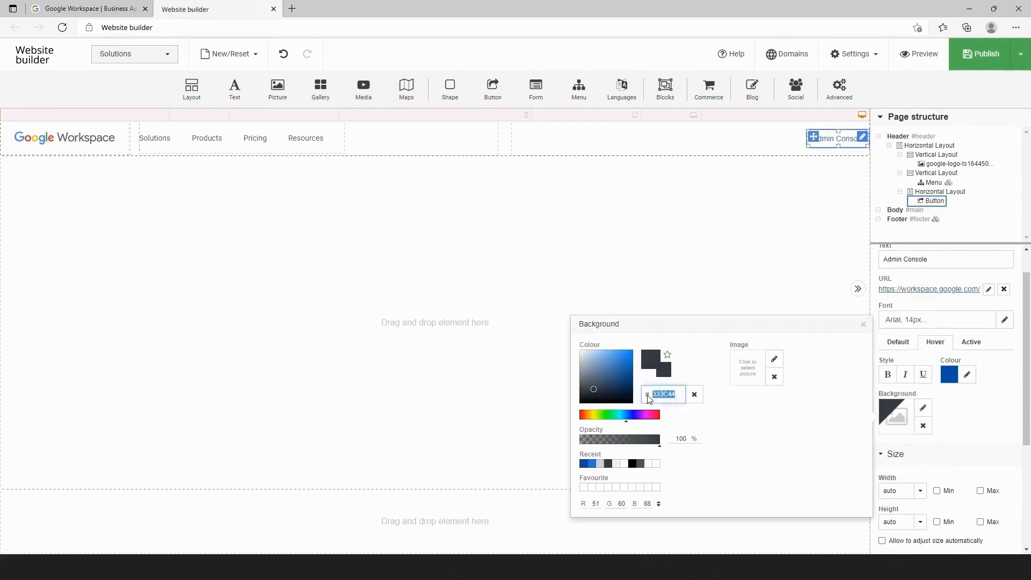
pyautogui.write('FFFFFF')
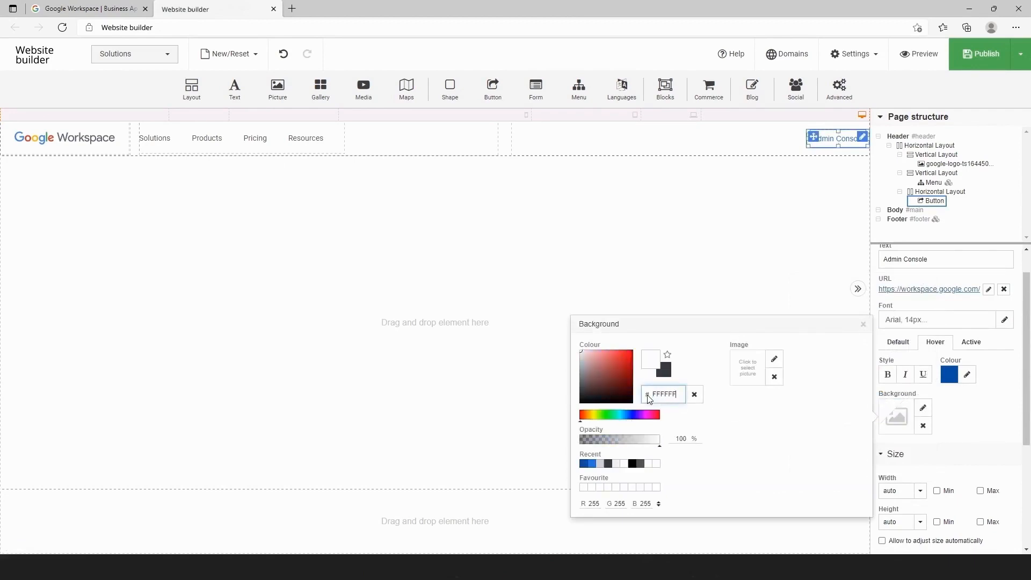
pyautogui.click(784, 411)
pyautogui.click(865, 325)
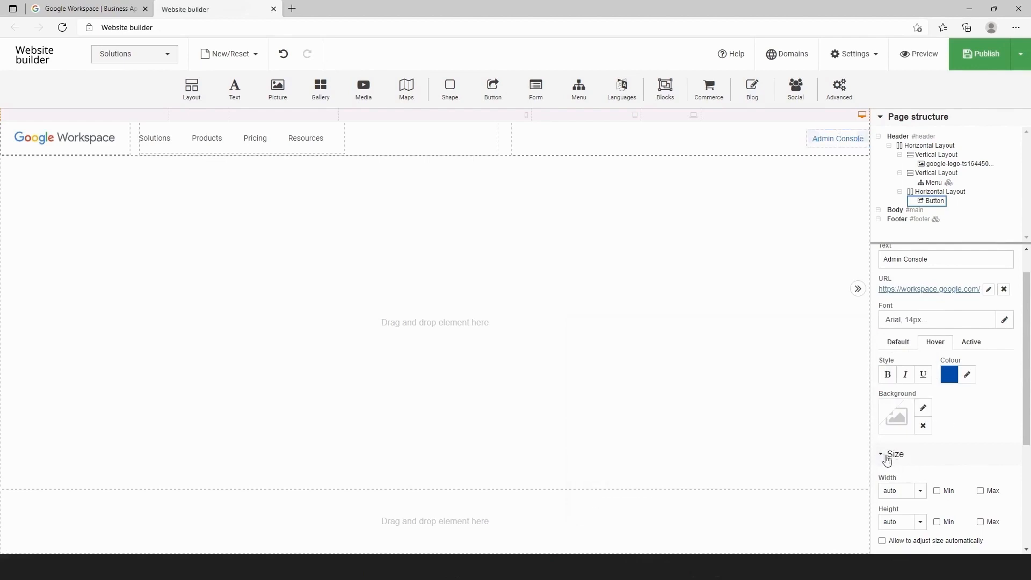
# Give the Admin Console button a fixed height of 44 px.
pyautogui.scroll(-2, 899, 466)
pyautogui.click(920, 441)
pyautogui.click(902, 462)
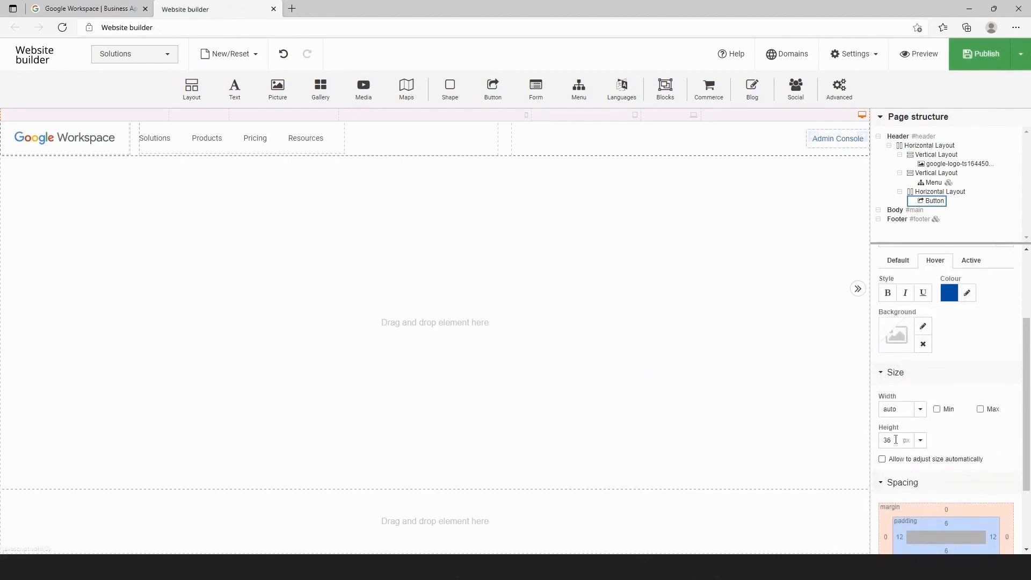
pyautogui.doubleClick(883, 439)
pyautogui.write('44')
# Set the Admin Console button's left and right padding to 30.
pyautogui.scroll(-2, 939, 490)
pyautogui.click(898, 440)
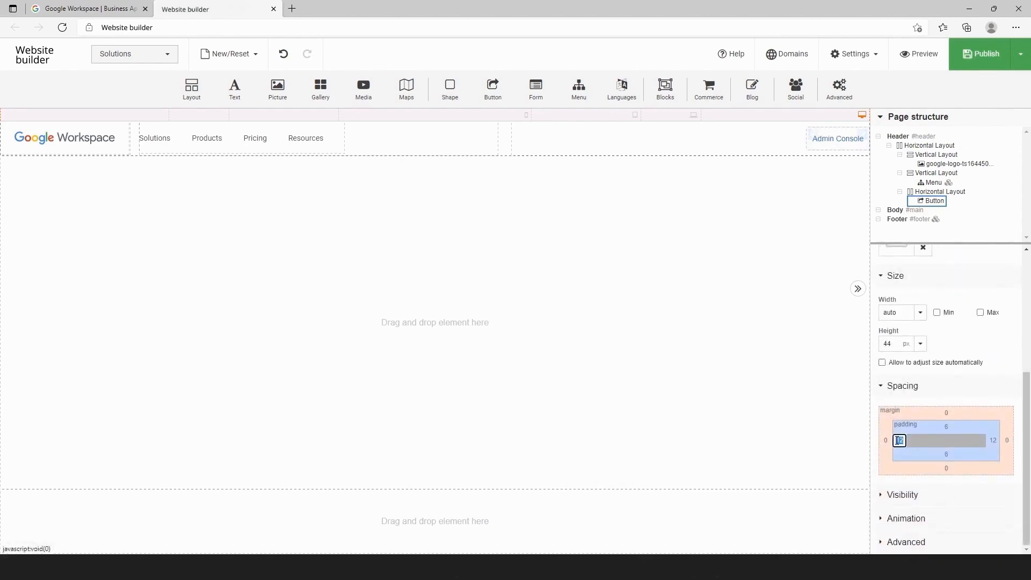
pyautogui.write('8')
pyautogui.write('0')
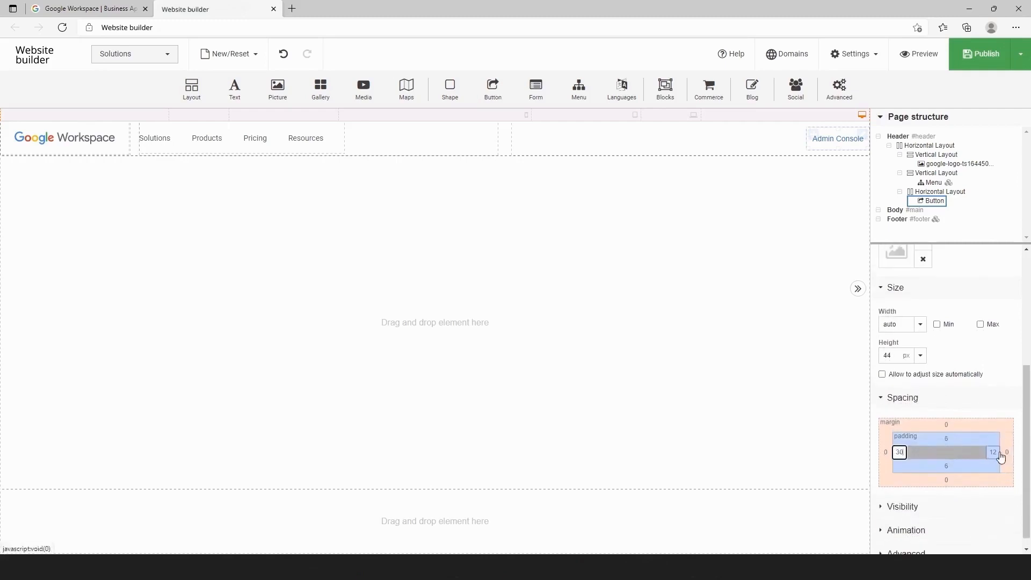
pyautogui.click(993, 452)
pyautogui.write('30')
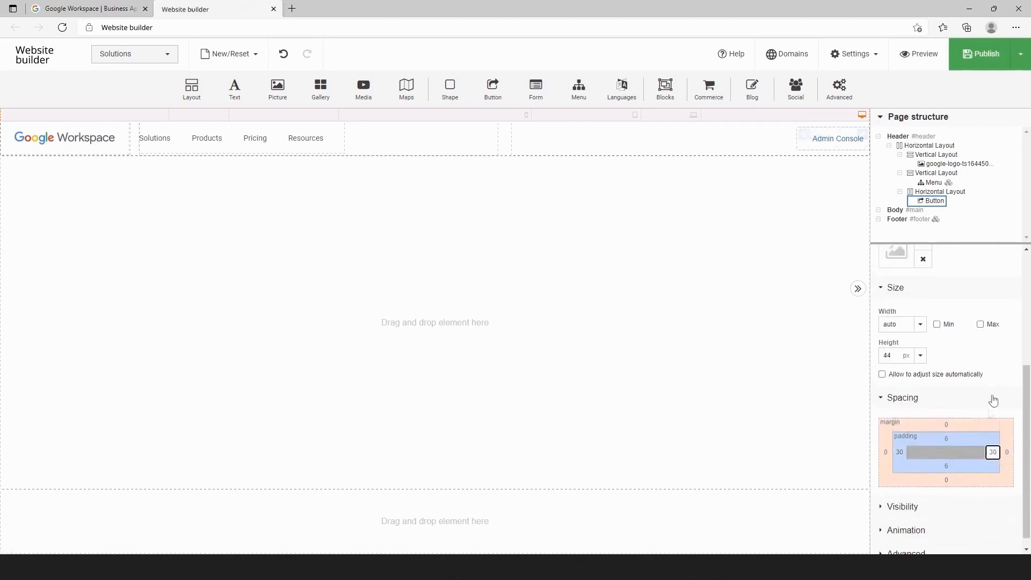
# Duplicate the Admin Console button in the header.
pyautogui.click(1004, 371)
pyautogui.scroll(3, 1003, 369)
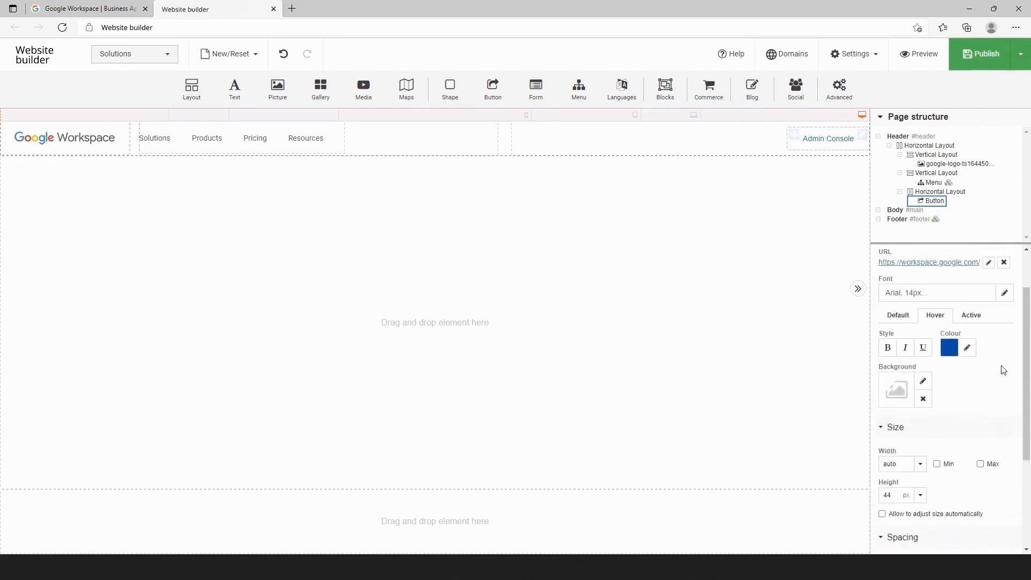
pyautogui.scroll(1, 1003, 370)
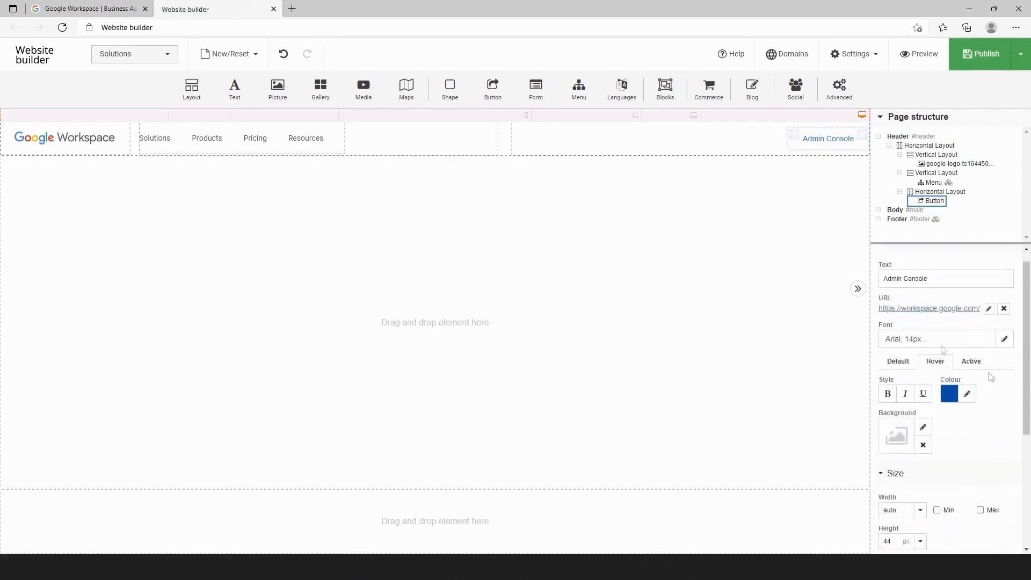
pyautogui.rightClick(841, 144)
pyautogui.click(872, 179)
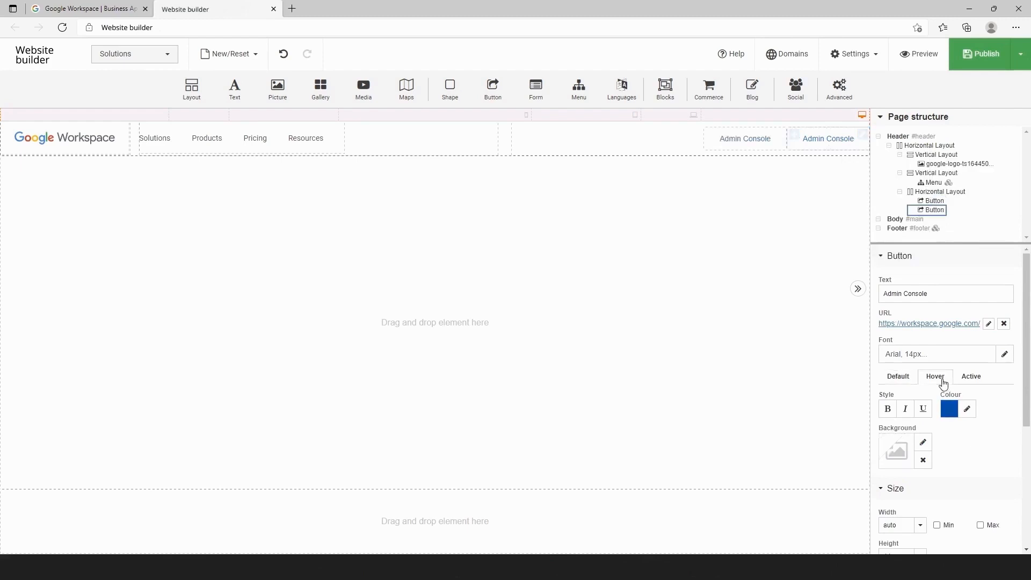
# Set the hover background colour of the second Admin Console button to #F1F3F4.
pyautogui.click(924, 442)
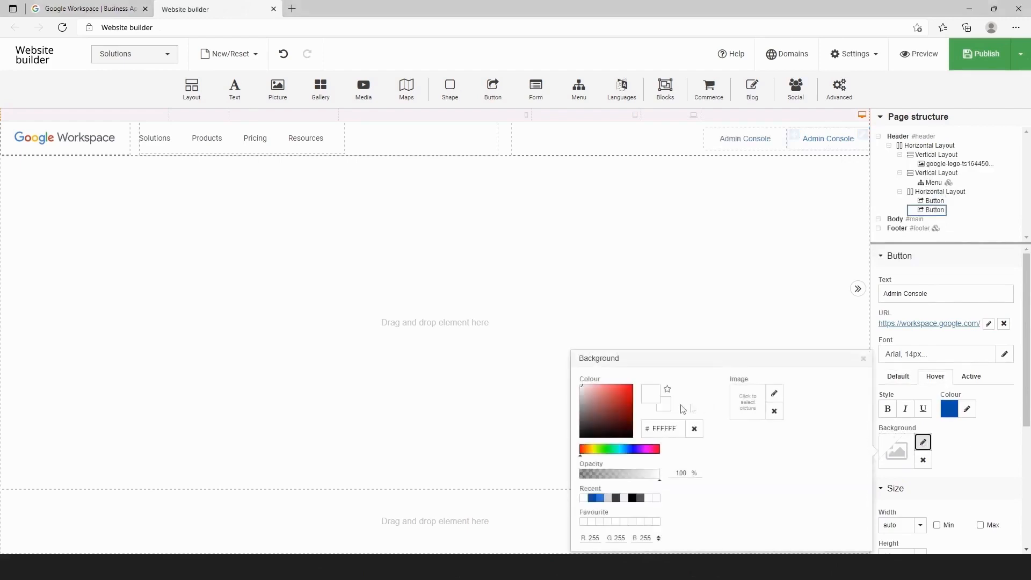
pyautogui.moveTo(679, 429); pyautogui.dragTo(649, 430)
pyautogui.write('F1F3F4')
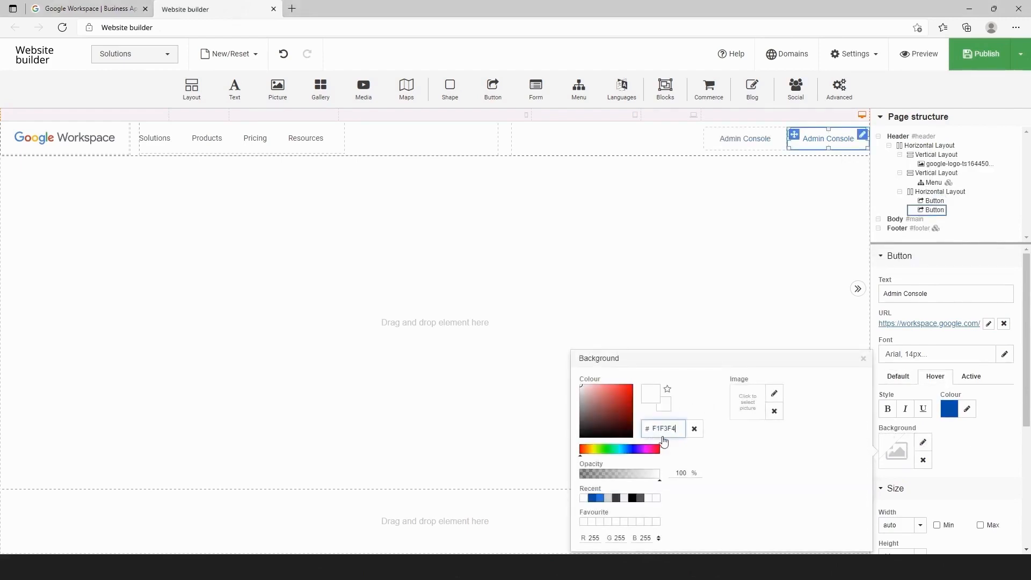
pyautogui.click(864, 359)
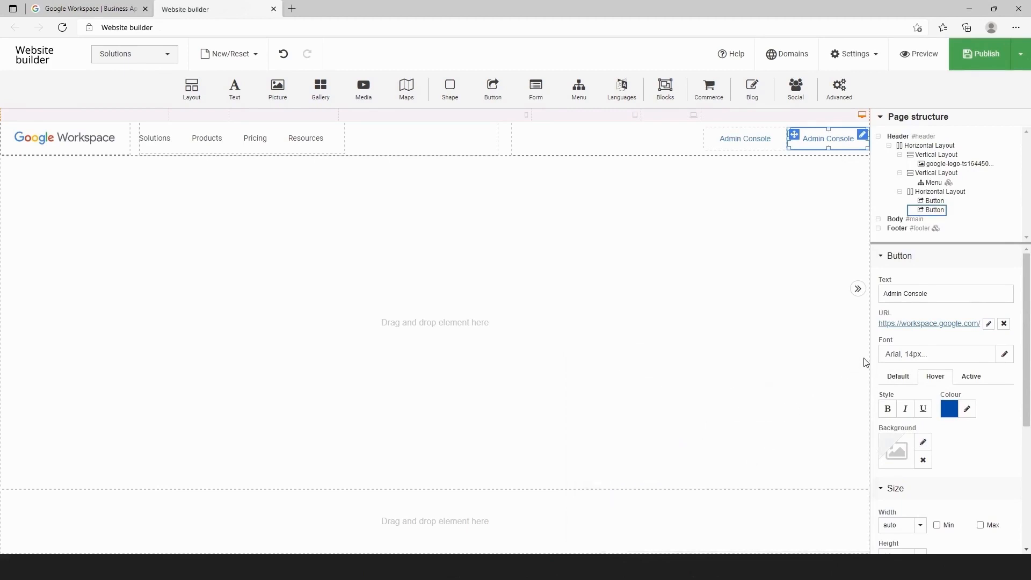
# Give the second Admin Console button's default state a solid 1 px border in #D5D5D5.
pyautogui.click(896, 376)
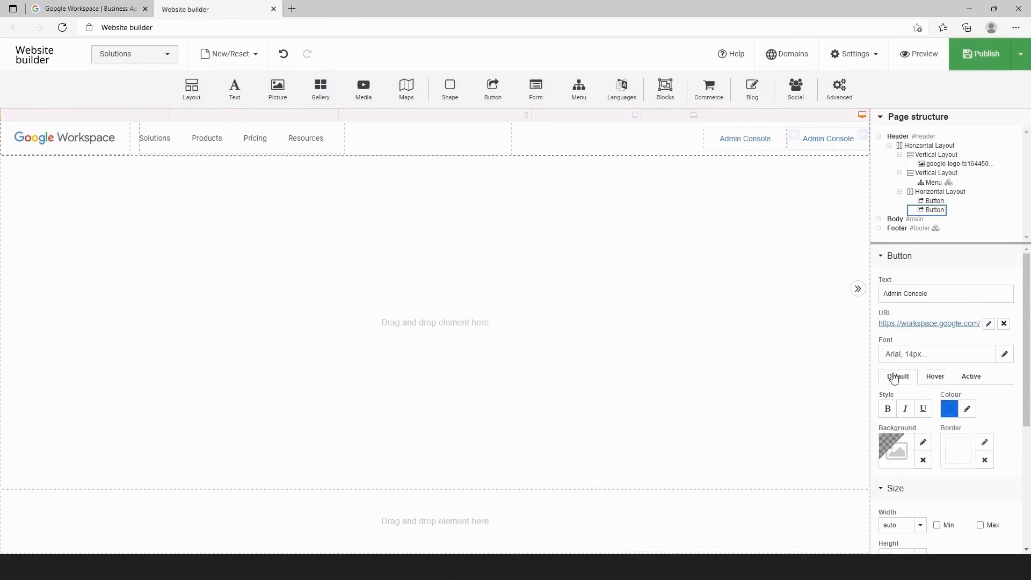
pyautogui.click(986, 442)
pyautogui.click(864, 466)
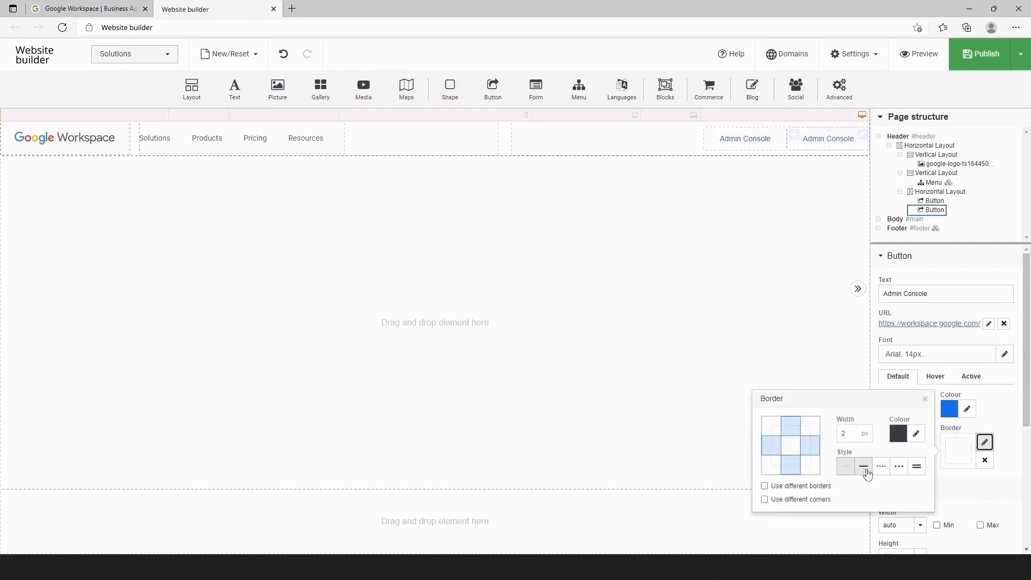
pyautogui.moveTo(849, 435); pyautogui.dragTo(838, 434)
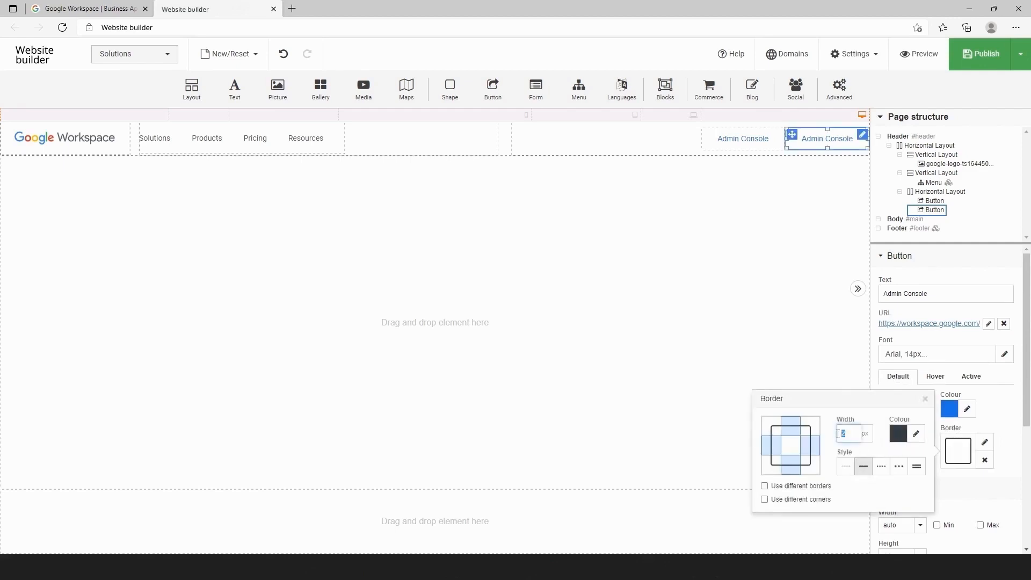
pyautogui.click(916, 434)
pyautogui.doubleClick(859, 424)
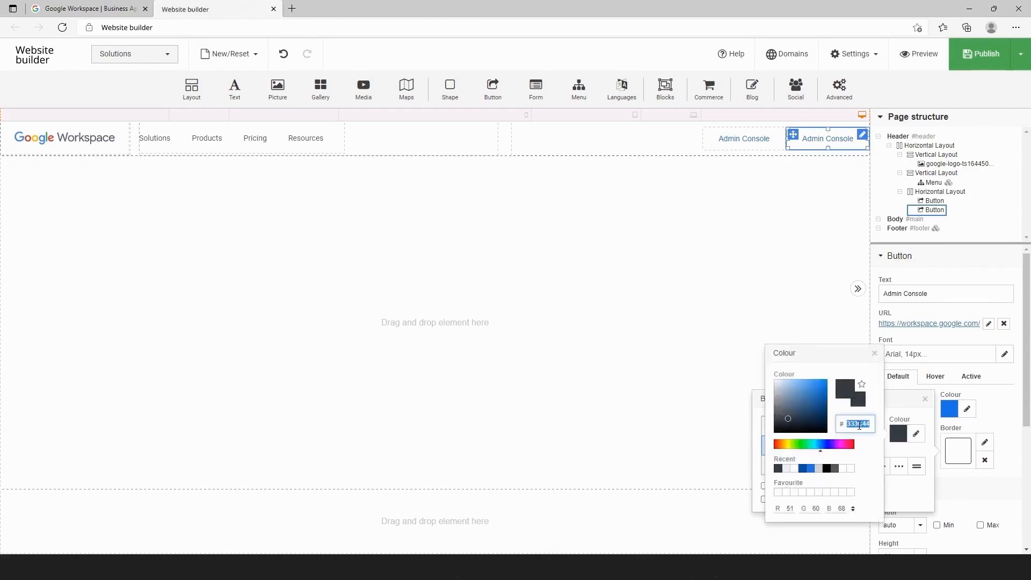
pyautogui.write('D5D5D5')
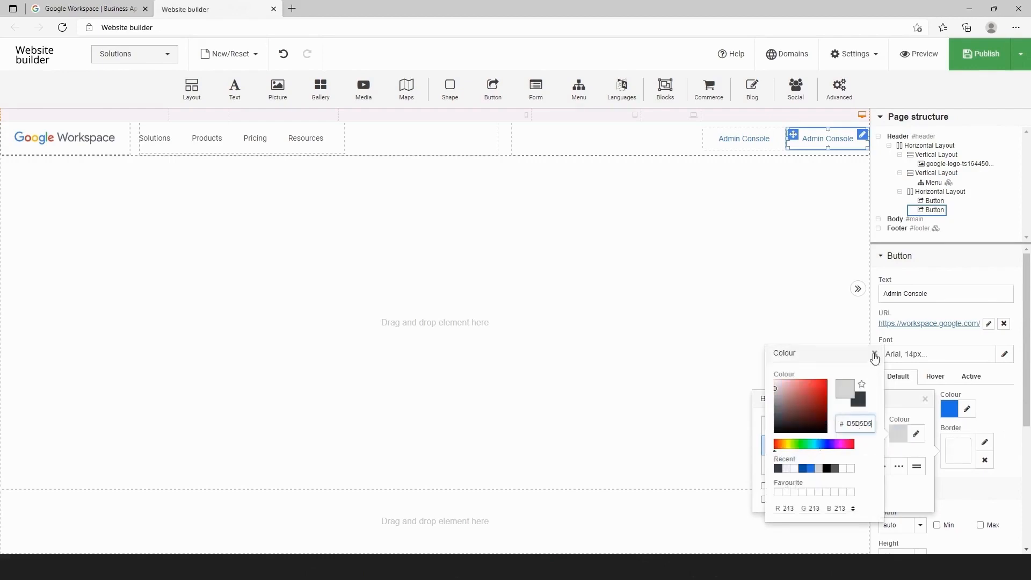
pyautogui.click(874, 353)
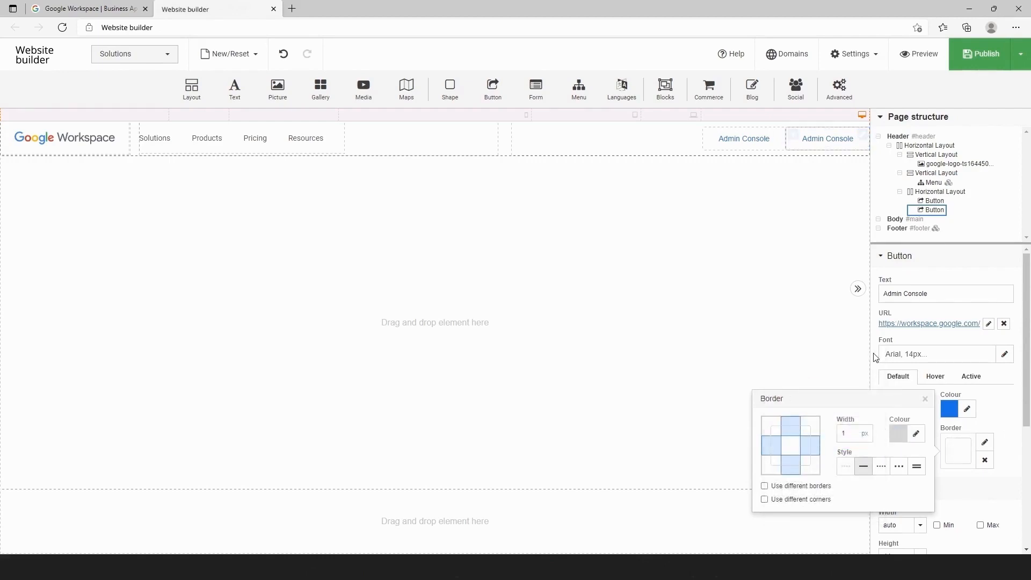
pyautogui.click(812, 467)
pyautogui.click(925, 399)
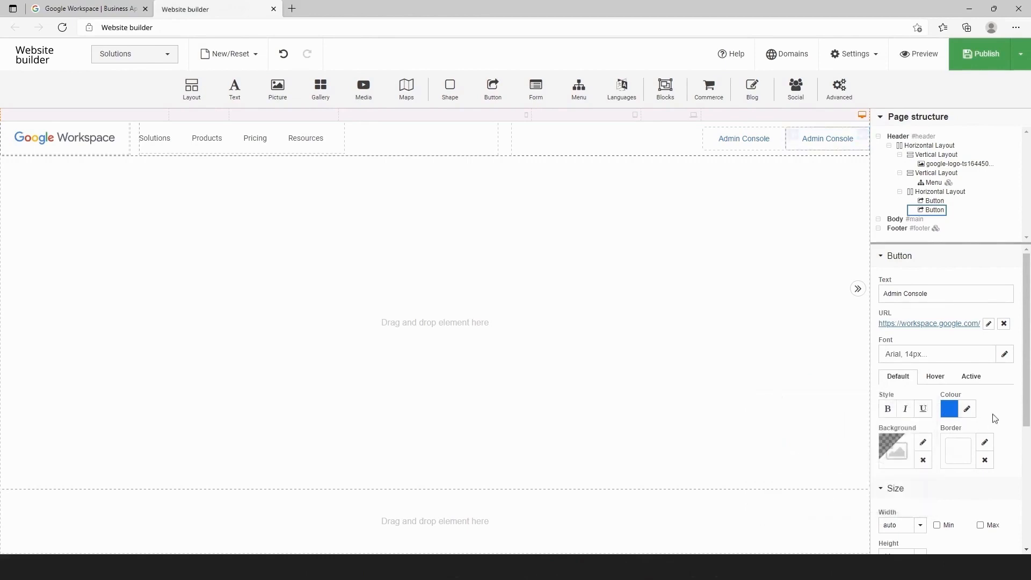
# Set the second Admin Console button's left margin to 16.
pyautogui.scroll(-2, 994, 417)
pyautogui.scroll(-2, 994, 419)
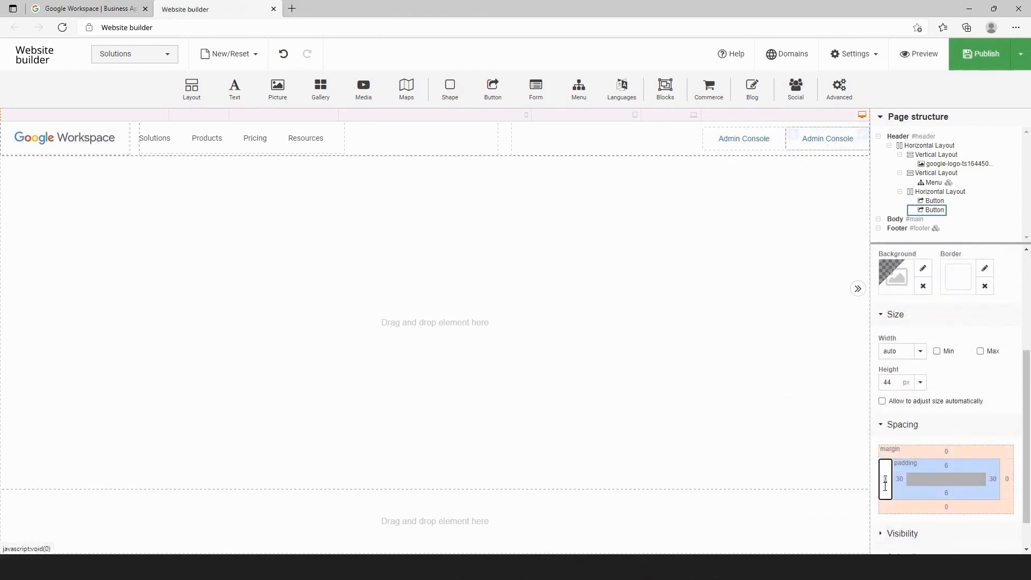
pyautogui.click(965, 422)
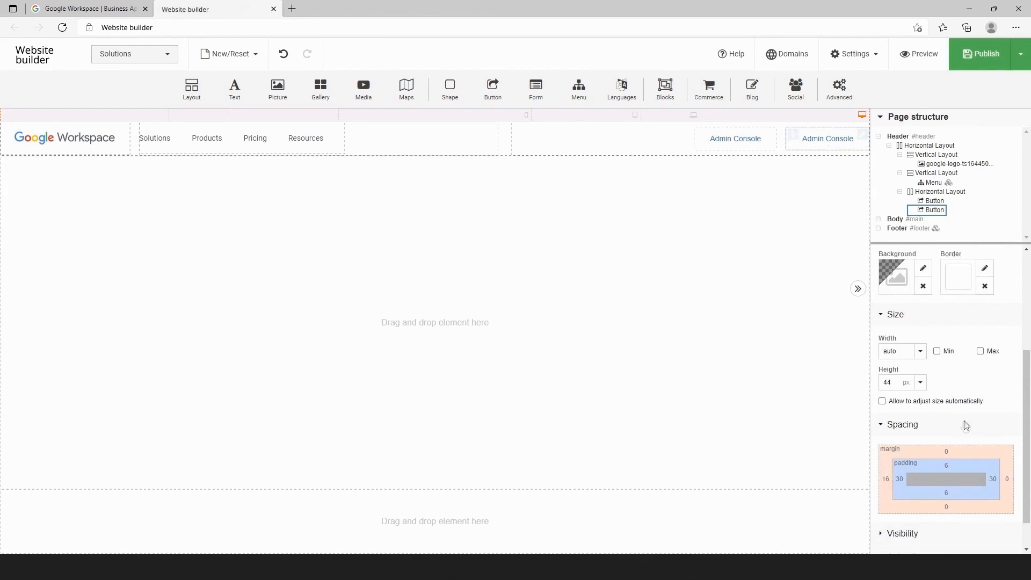
# Change the second Admin Console button's text to Contact Sales.
pyautogui.click(833, 139)
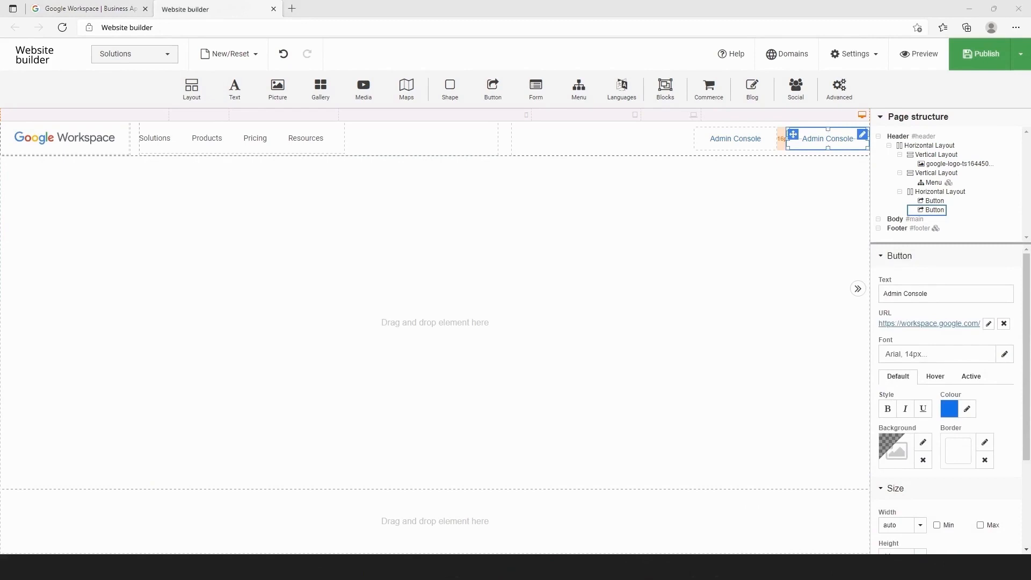
pyautogui.tripleClick(948, 284)
pyautogui.write('Contact Sales')
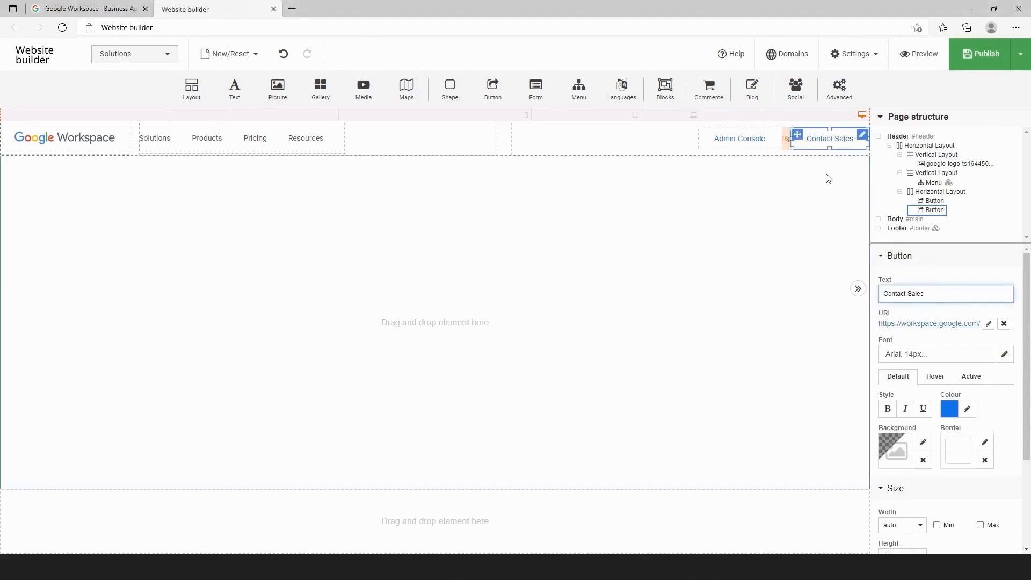
# Duplicate the Contact Sales button.
pyautogui.click(827, 178)
pyautogui.click(827, 145)
pyautogui.rightClick(827, 145)
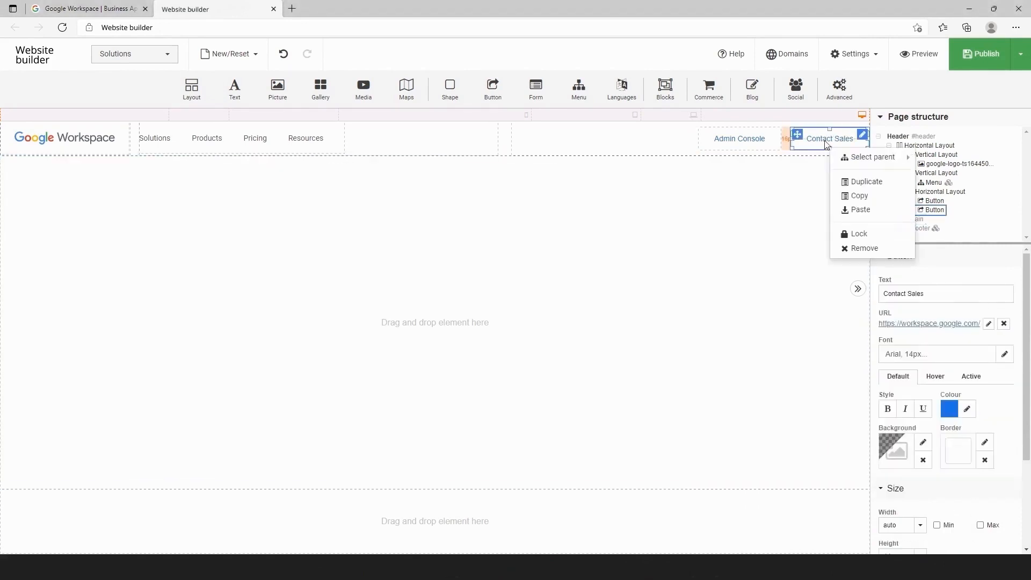
pyautogui.click(867, 183)
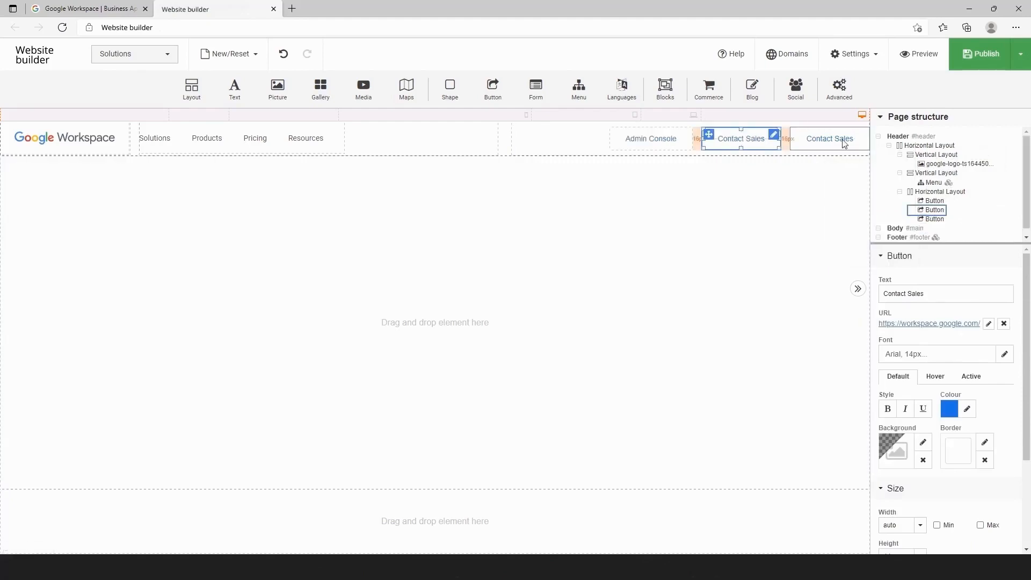
# Set the default text colour of the rightmost Contact Sales button to #FFFFFF.
pyautogui.click(967, 409)
pyautogui.click(830, 455)
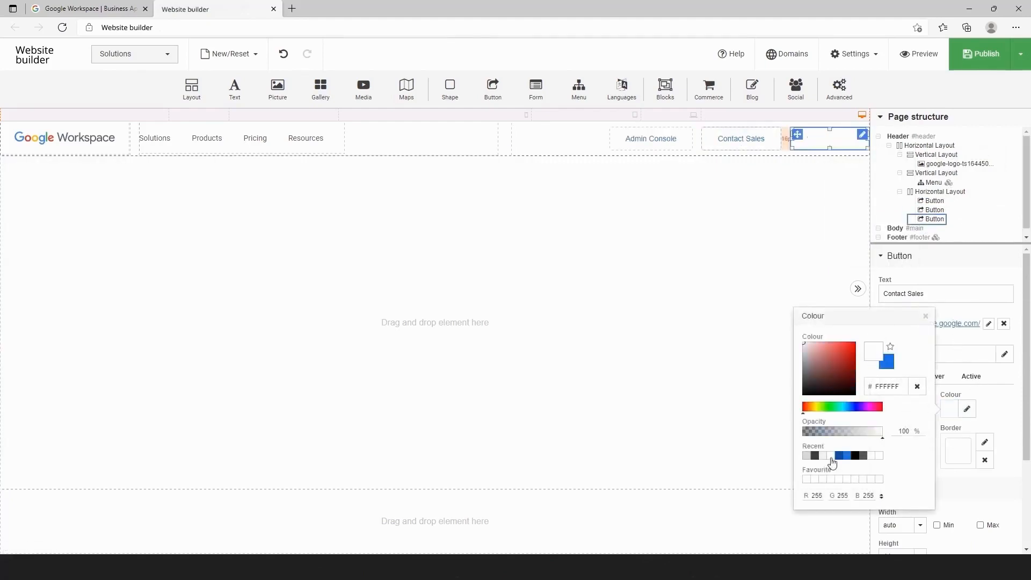
pyautogui.click(995, 413)
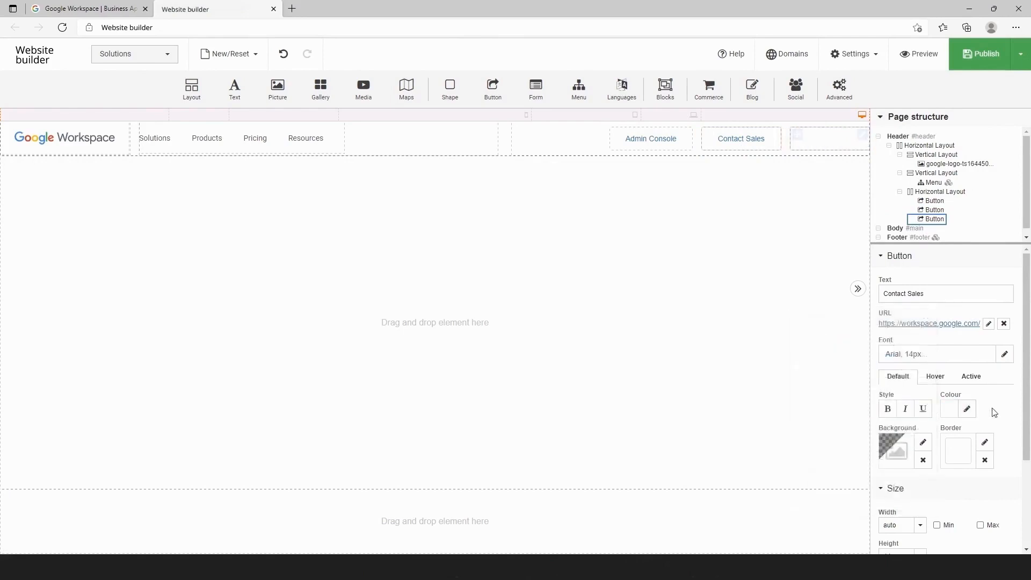
# Set the rightmost button's default background to blue #1A73E8 and change its text to Get Started.
pyautogui.click(923, 442)
pyautogui.click(624, 498)
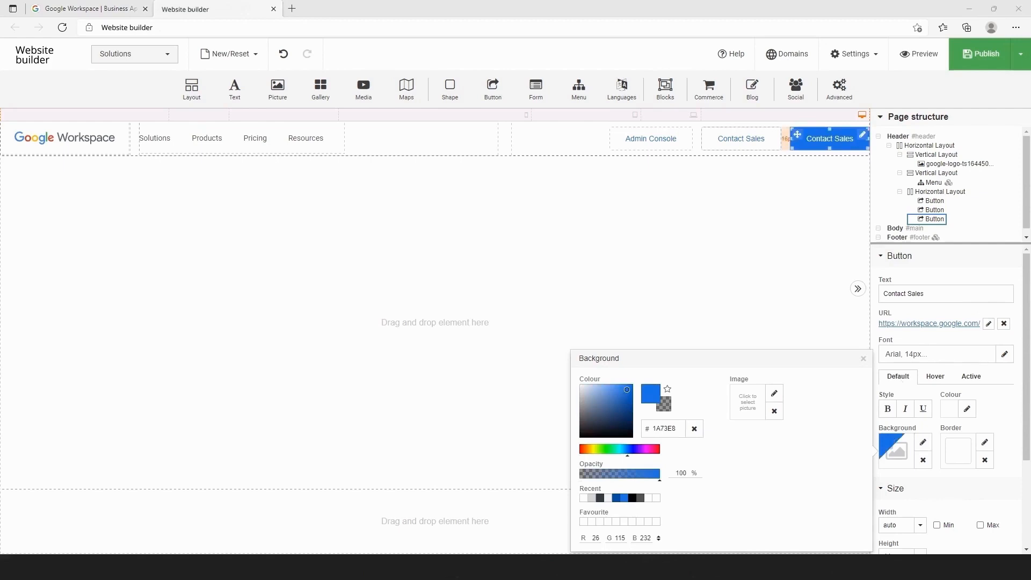
pyautogui.tripleClick(885, 294)
pyautogui.write('Get Started')
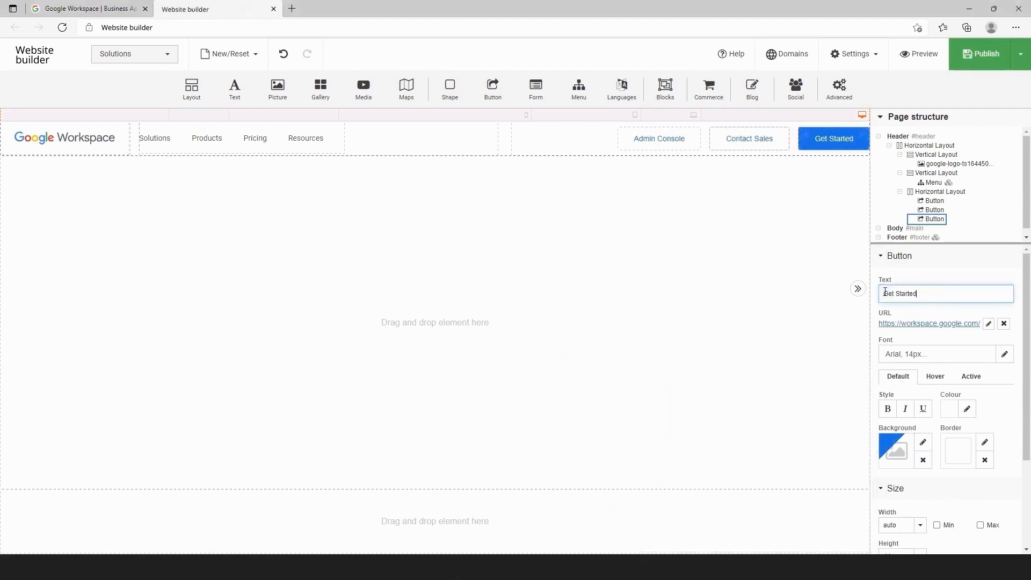
# Set the Get Started button's hover text colour to white and its hover background to dark blue #074EA6.
pyautogui.click(936, 378)
pyautogui.click(967, 409)
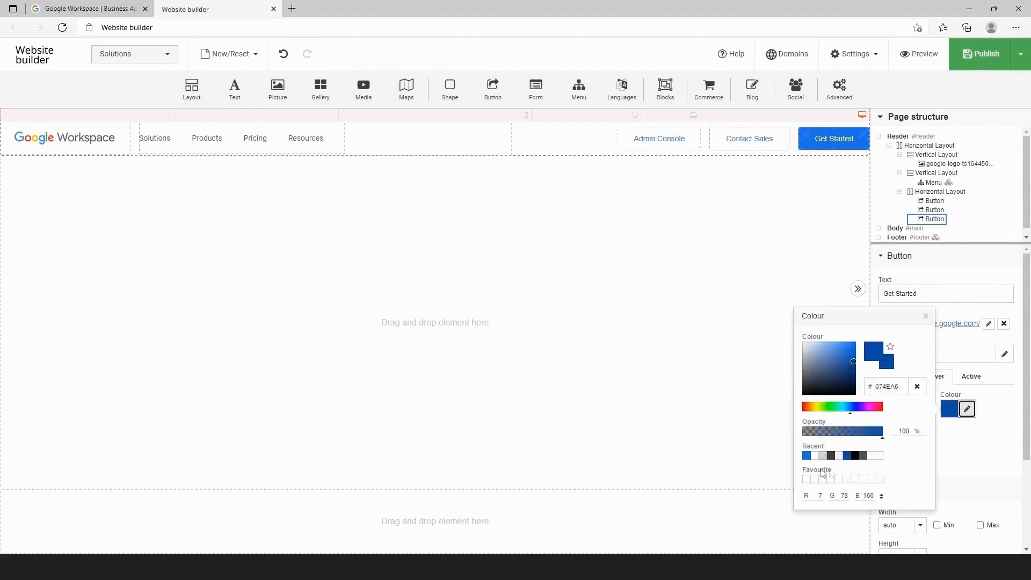
pyautogui.click(815, 458)
pyautogui.click(952, 437)
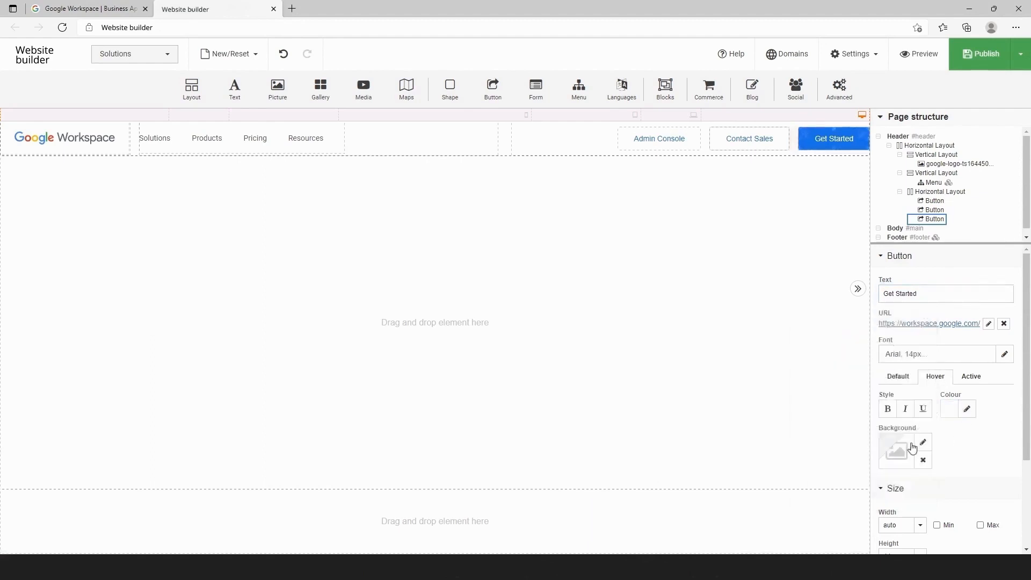
pyautogui.click(923, 444)
pyautogui.click(624, 498)
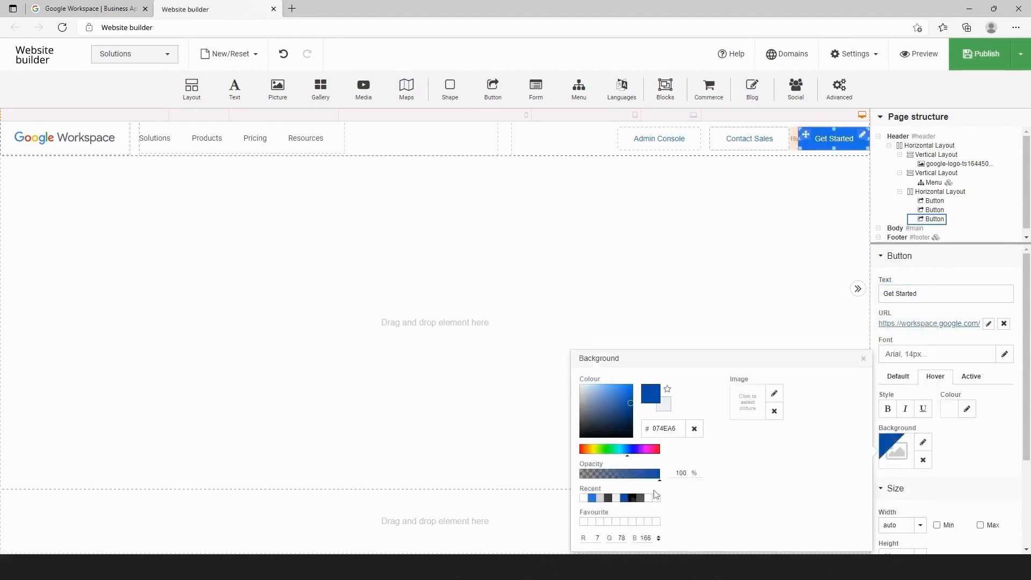
pyautogui.click(983, 454)
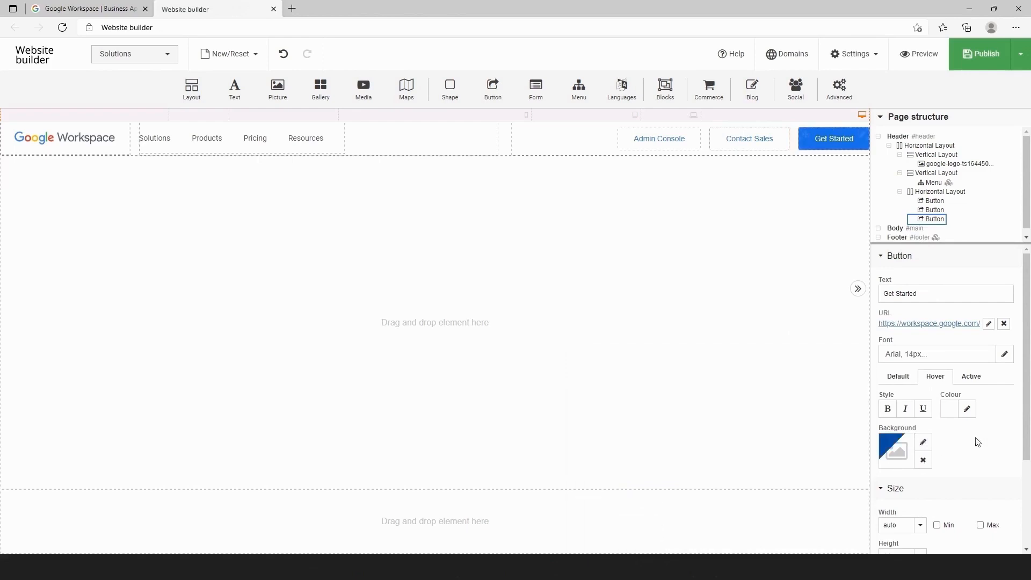
# Add a right margin to the Get Started button so that it stands clear of the header's edge.
pyautogui.scroll(-3, 961, 434)
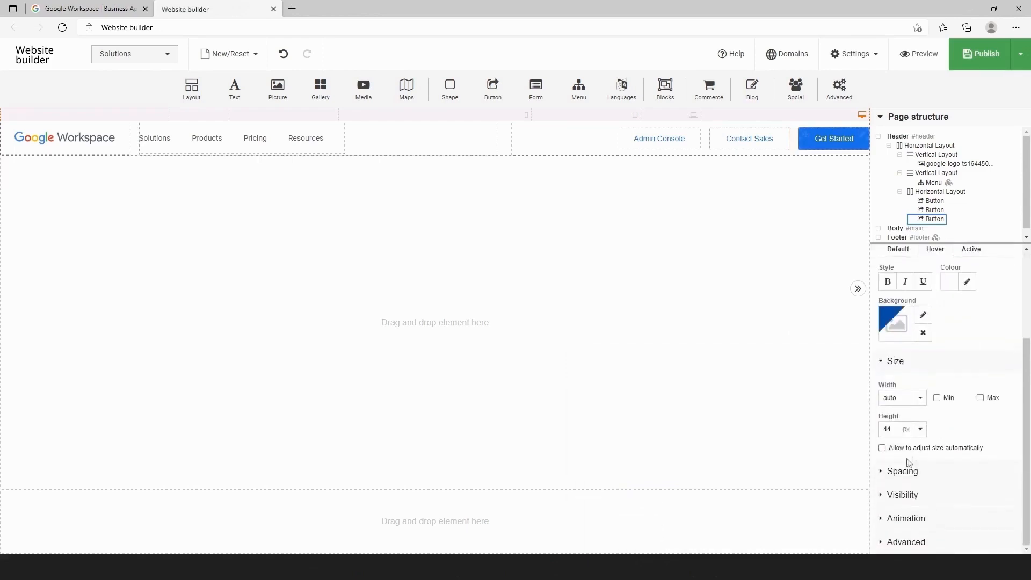
pyautogui.click(893, 475)
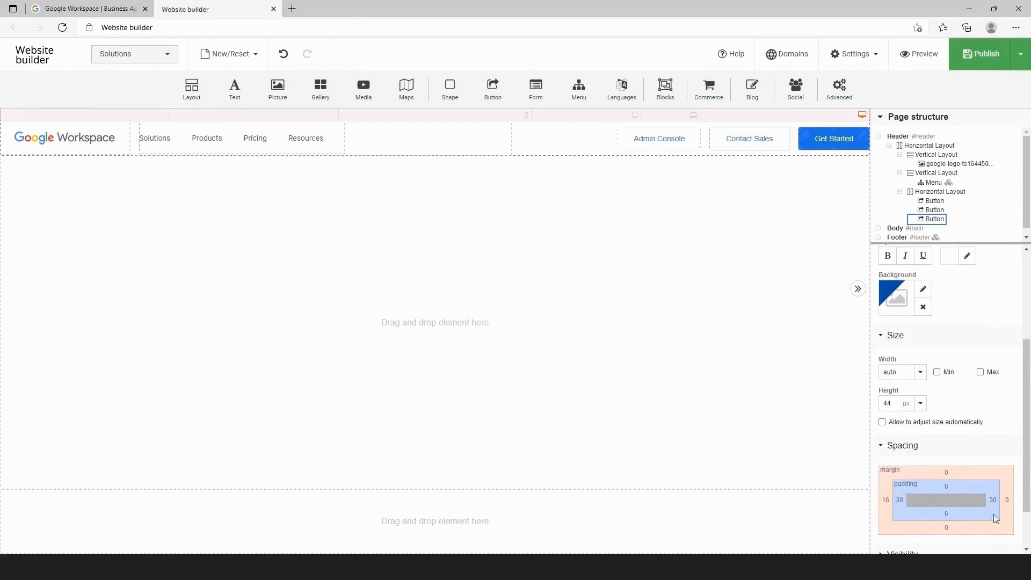
# Add a solid 1 px border in #D5D5D5 to only the bottom side of the header's outer horizontal layout.
pyautogui.click(503, 145)
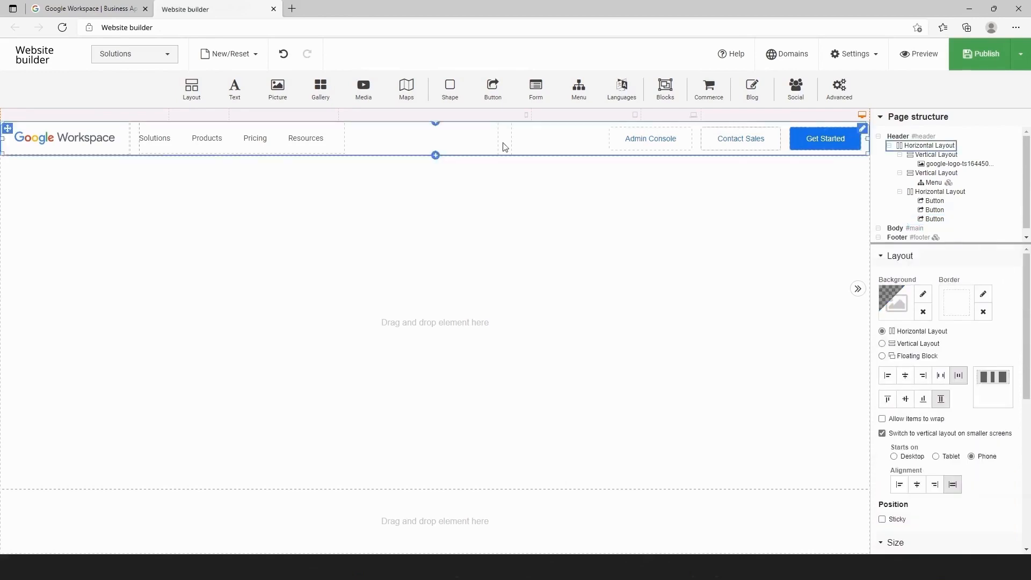
pyautogui.click(983, 294)
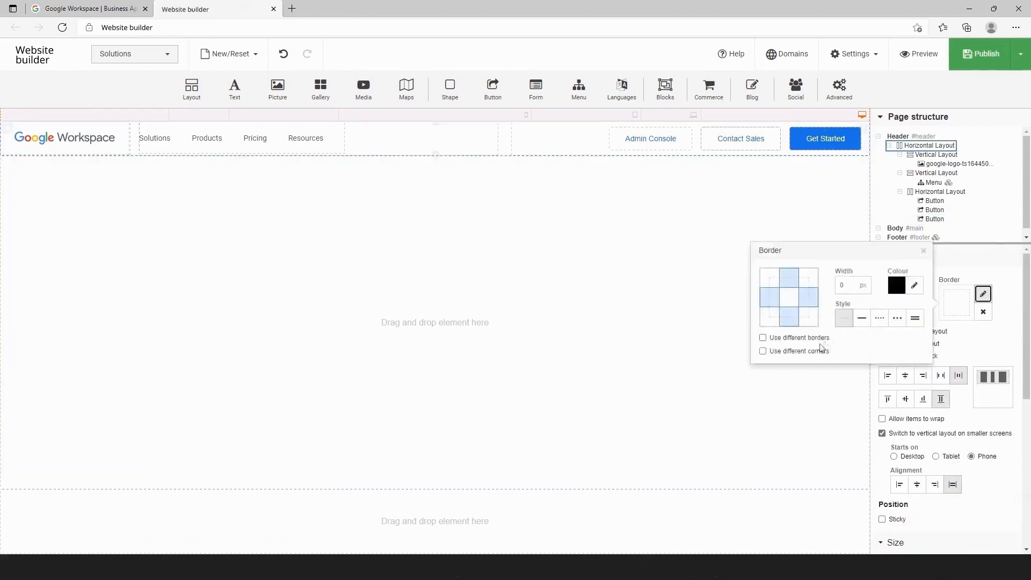
pyautogui.click(802, 339)
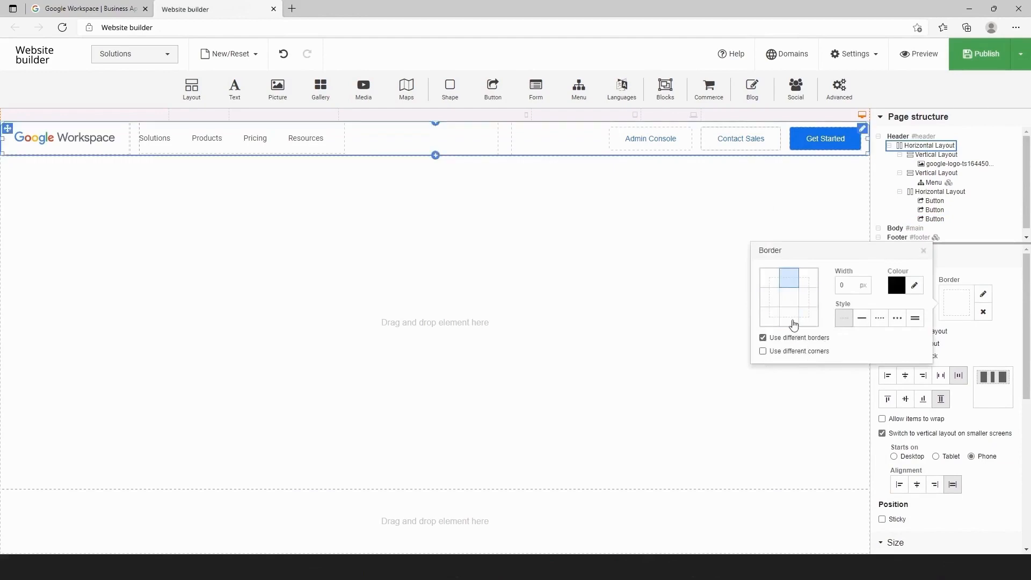
pyautogui.click(793, 322)
pyautogui.click(862, 318)
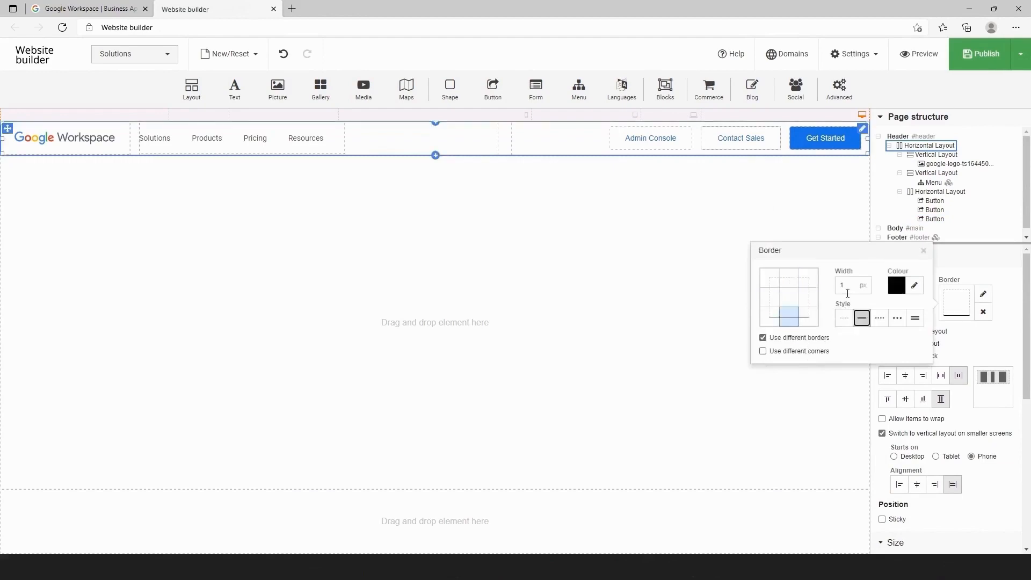
pyautogui.click(915, 286)
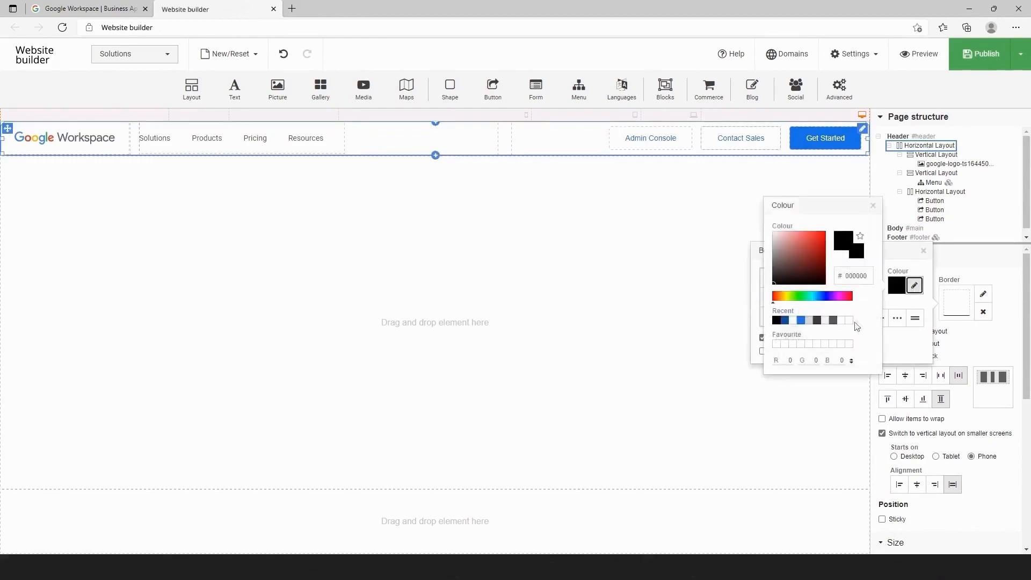
pyautogui.click(813, 321)
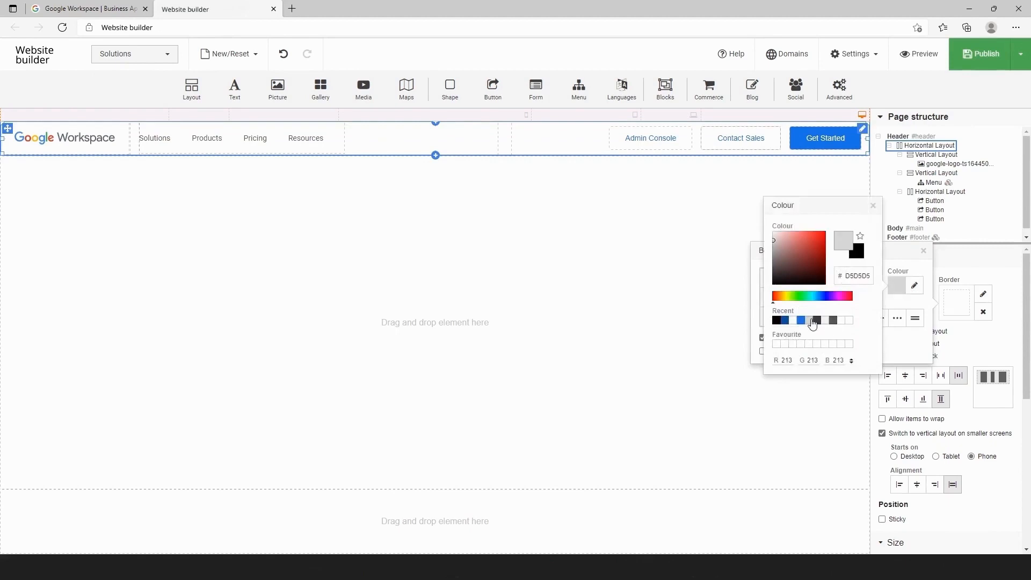
# Close the colour and border settings of the header's outer layout.
pyautogui.click(872, 206)
pyautogui.click(924, 251)
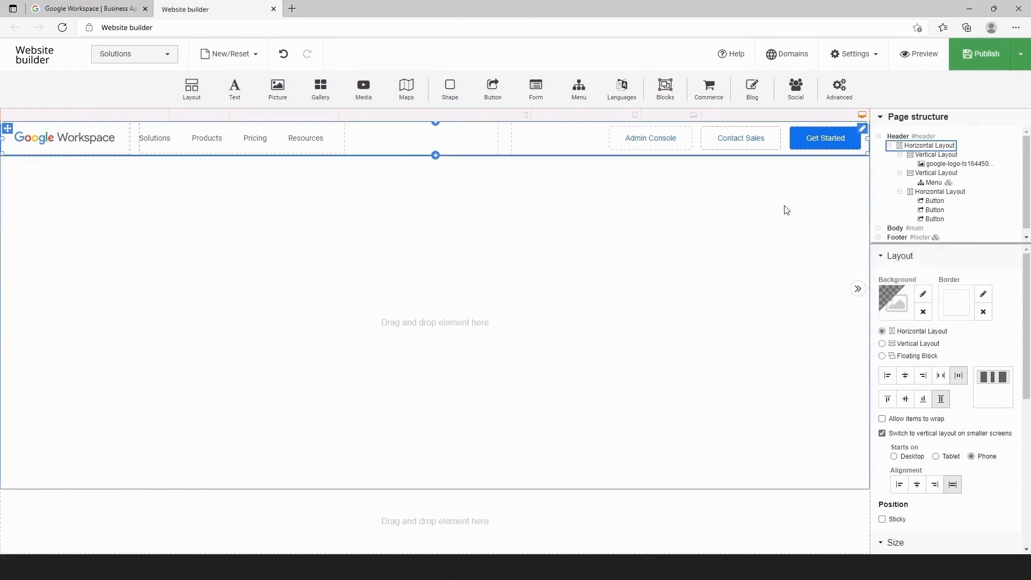
# Preview the page and examine the original Google Workspace page's hero section for comparison.
pyautogui.click(910, 58)
pyautogui.click(78, 11)
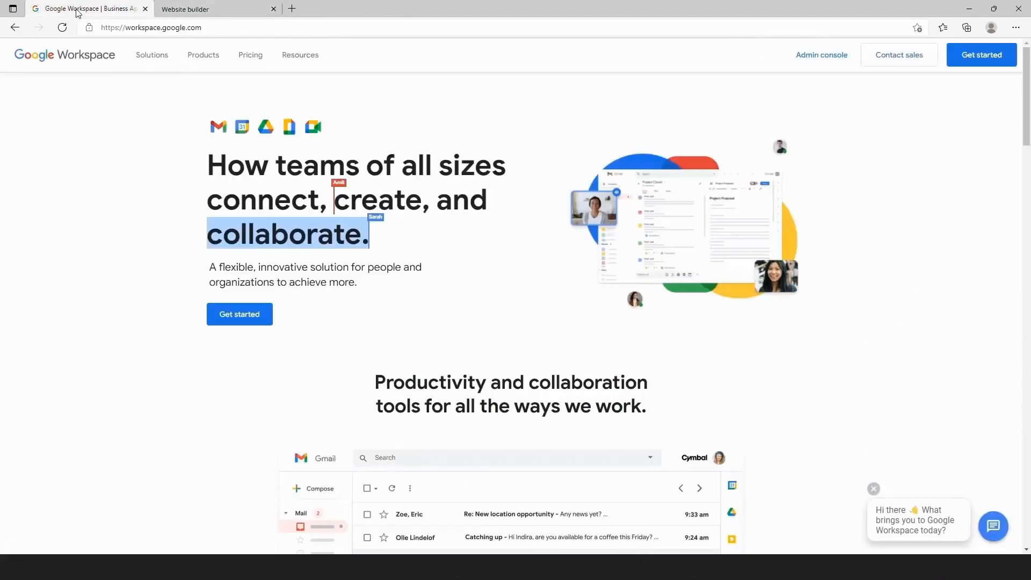
pyautogui.click(237, 11)
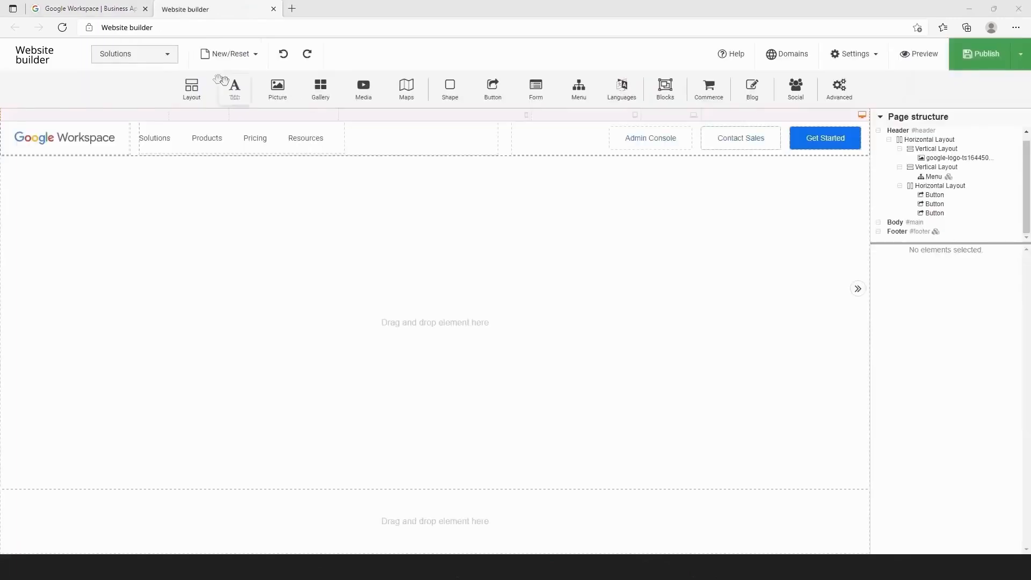
# Add a two-column layout to the top of the body and limit its maximum width to 1100 px.
pyautogui.moveTo(191, 88); pyautogui.dragTo(319, 203)
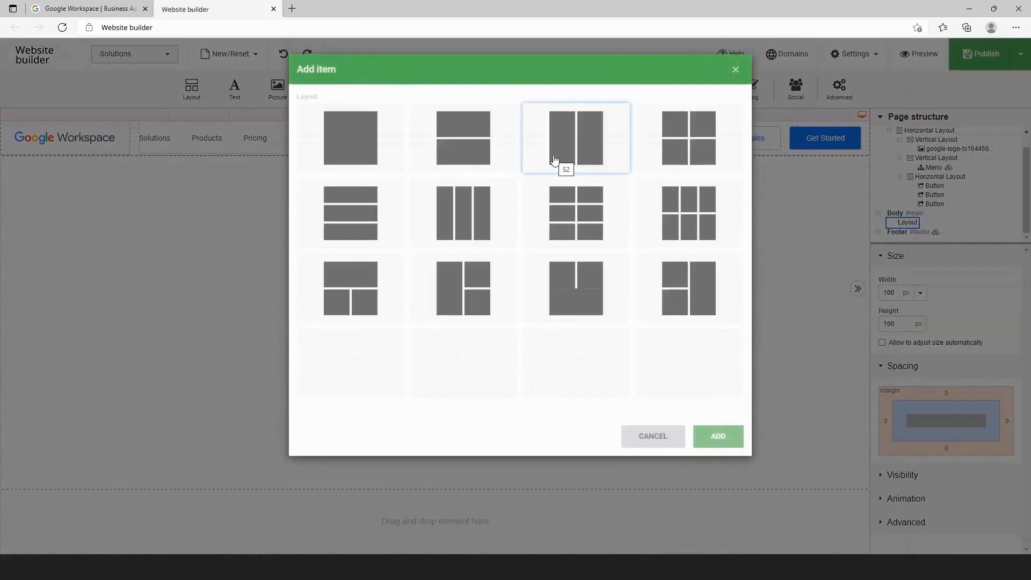
pyautogui.doubleClick(555, 160)
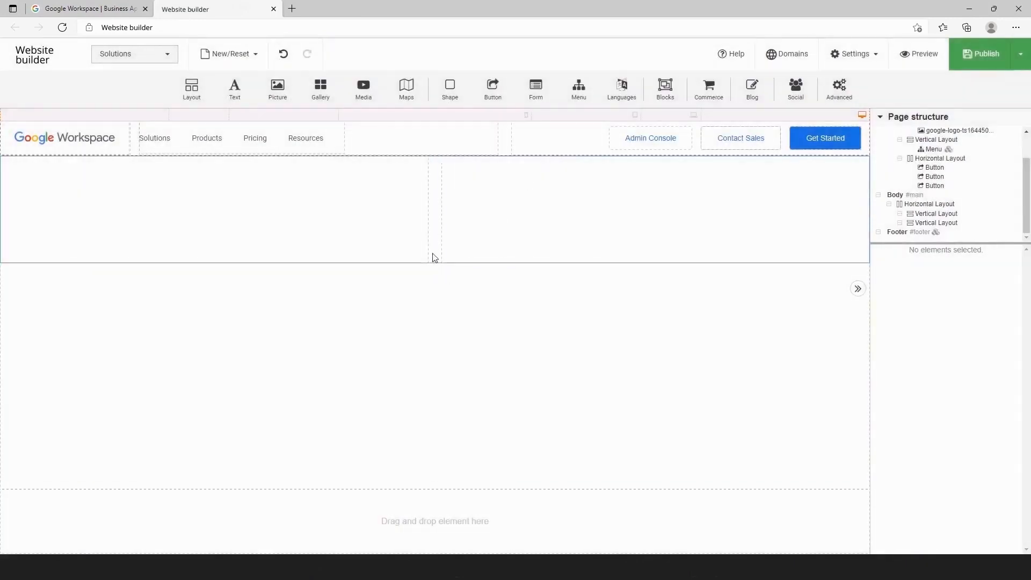
pyautogui.click(435, 258)
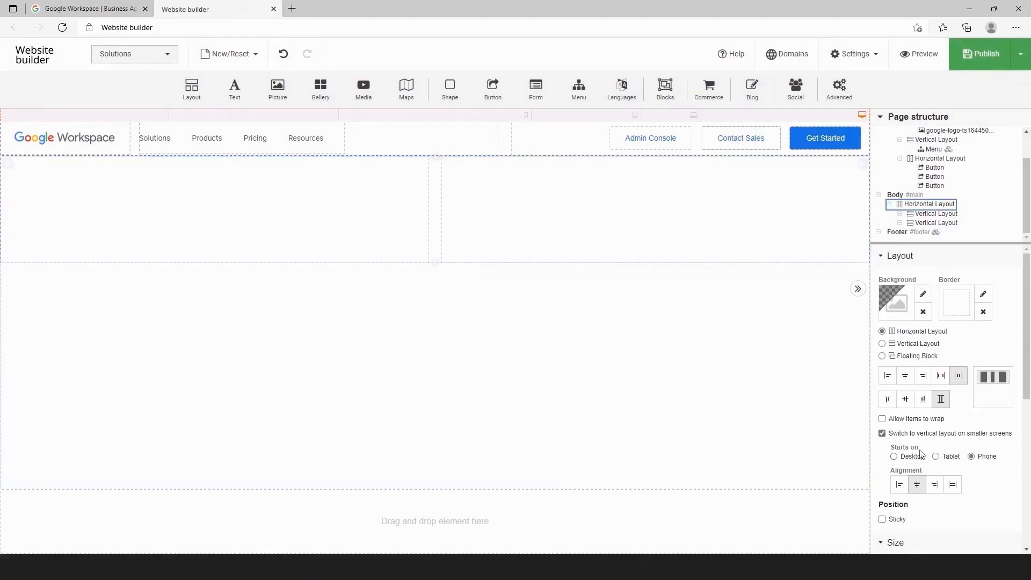
pyautogui.scroll(-5, 987, 443)
pyautogui.click(980, 428)
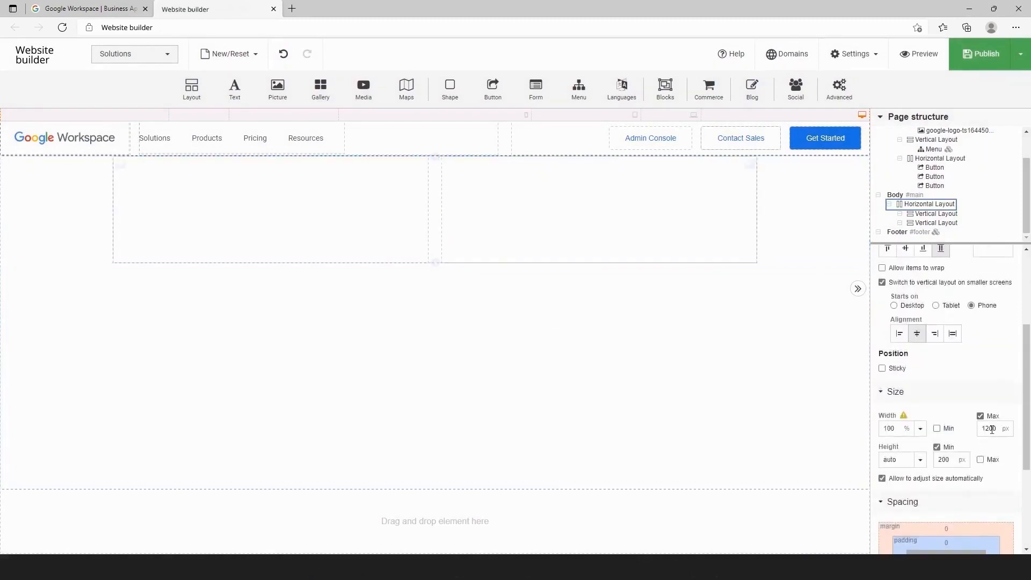
pyautogui.click(987, 428)
pyautogui.click(426, 369)
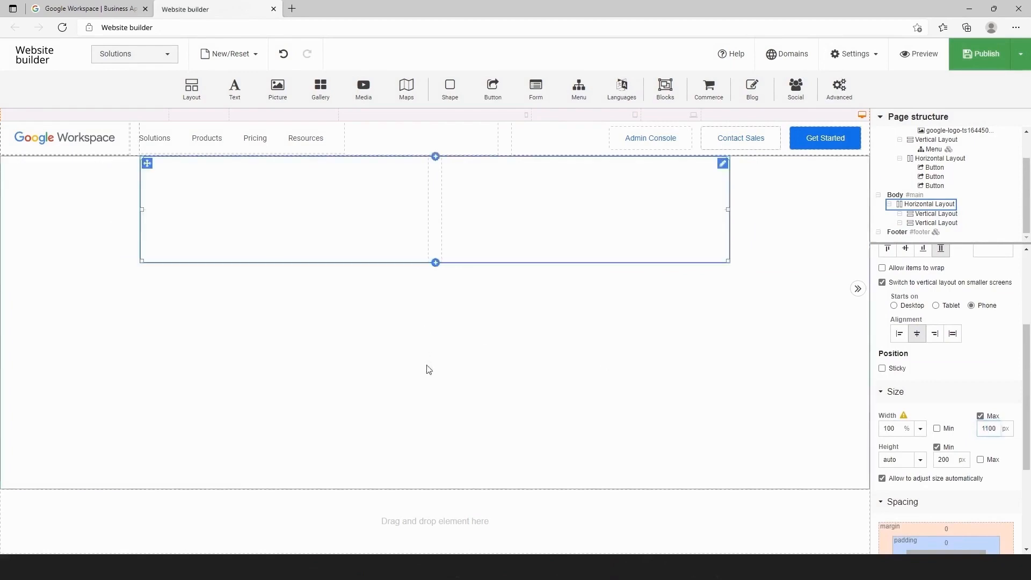
# Insert the uploaded icons picture into the body's left column and align that column's content to the left.
pyautogui.moveTo(278, 88); pyautogui.dragTo(264, 199)
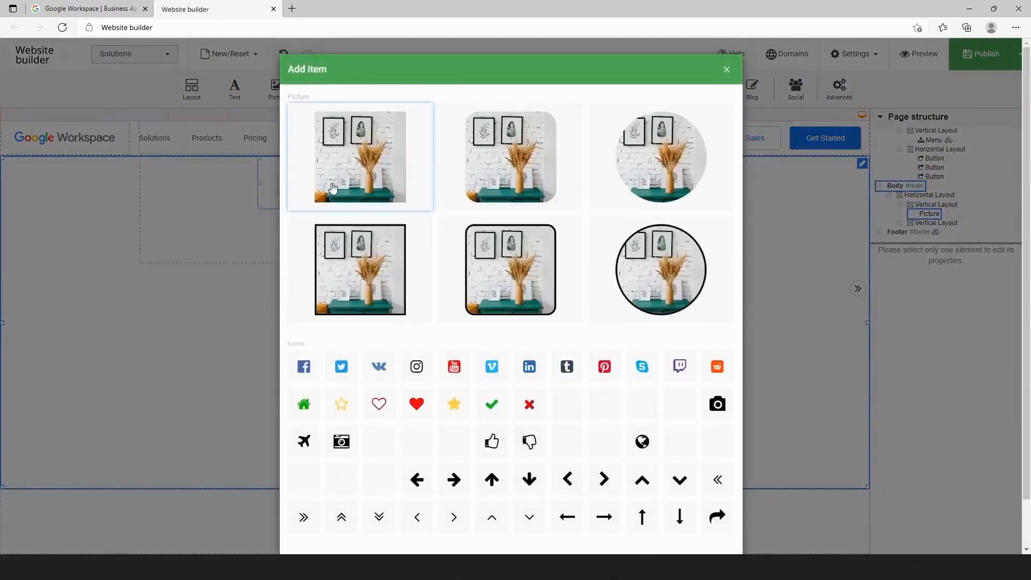
pyautogui.click(332, 188)
pyautogui.click(468, 171)
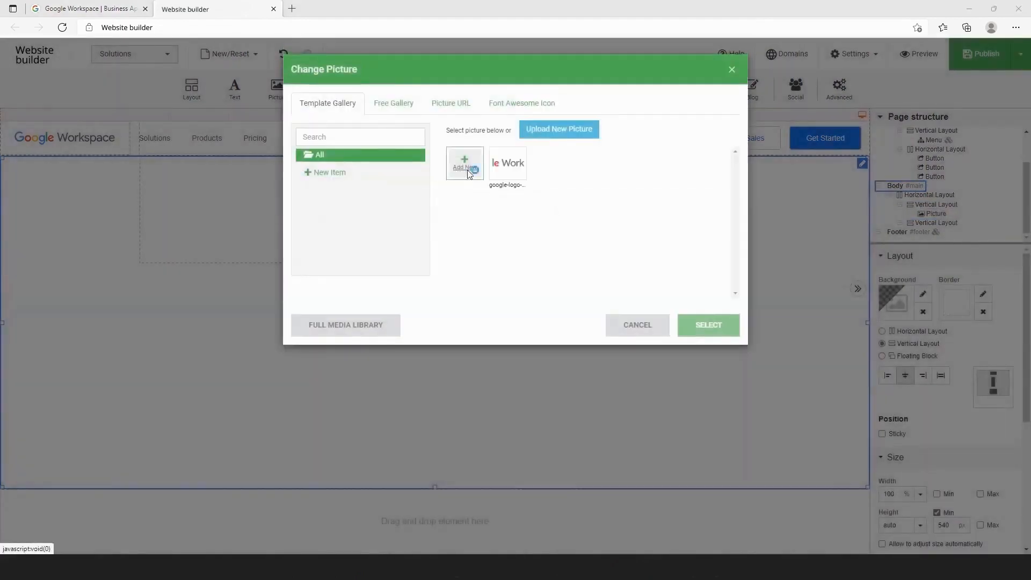
pyautogui.click(185, 99)
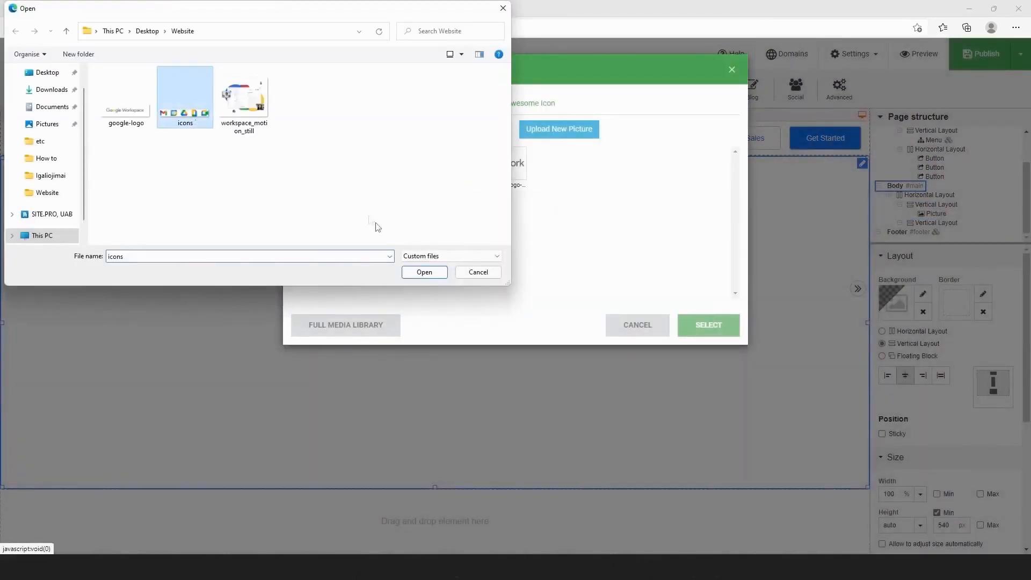
pyautogui.click(424, 272)
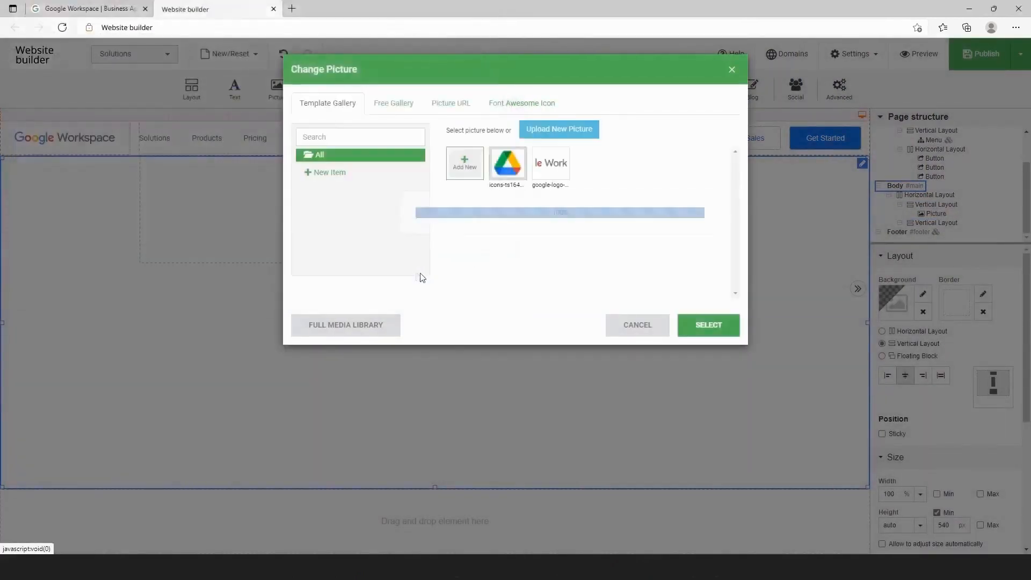
pyautogui.click(712, 329)
pyautogui.click(315, 205)
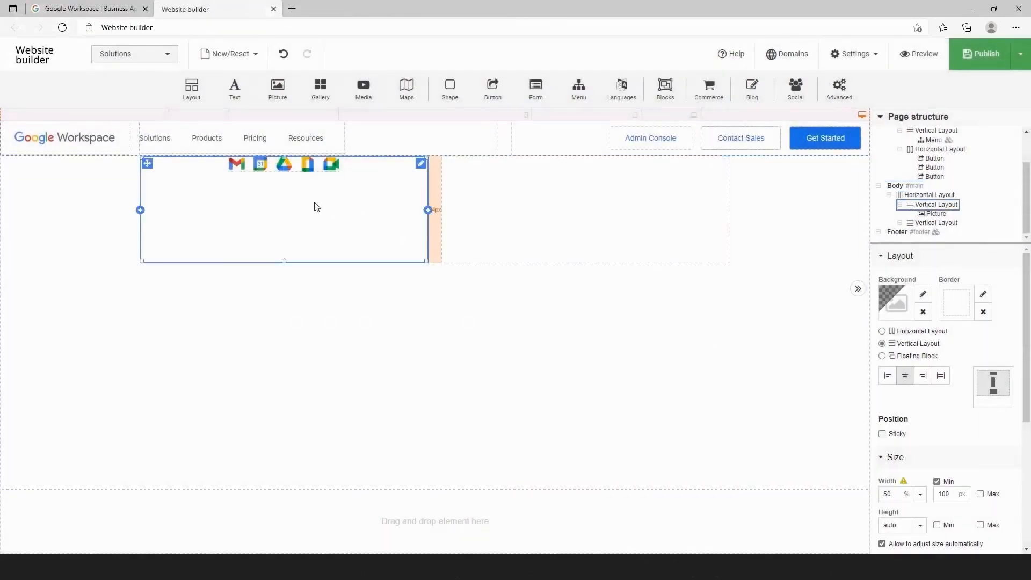
pyautogui.click(888, 376)
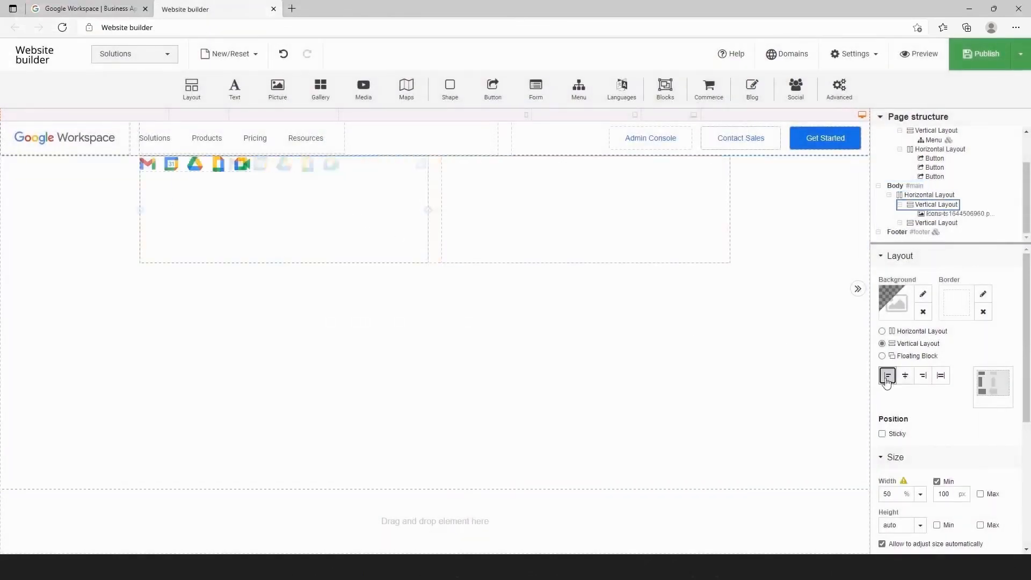
# Set the icons picture's top margin to 88 px.
pyautogui.click(233, 171)
pyautogui.scroll(-4, 939, 481)
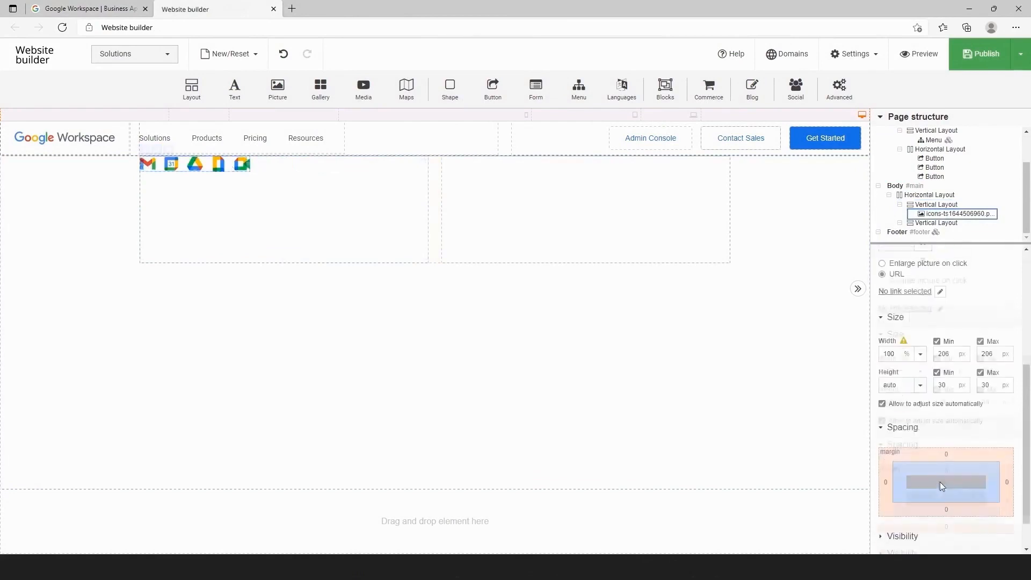
pyautogui.click(955, 452)
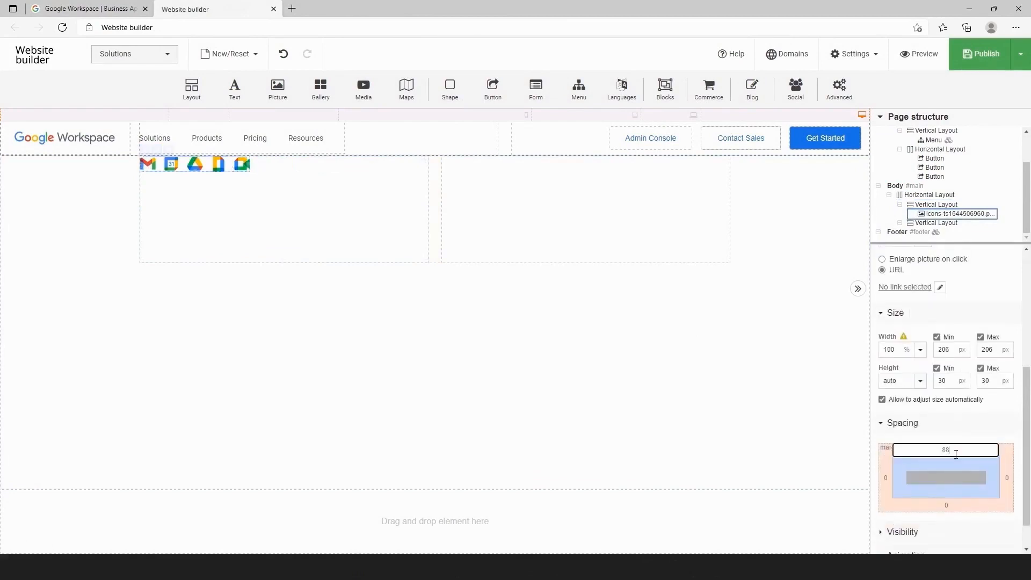
pyautogui.write('88')
pyautogui.press('Return')
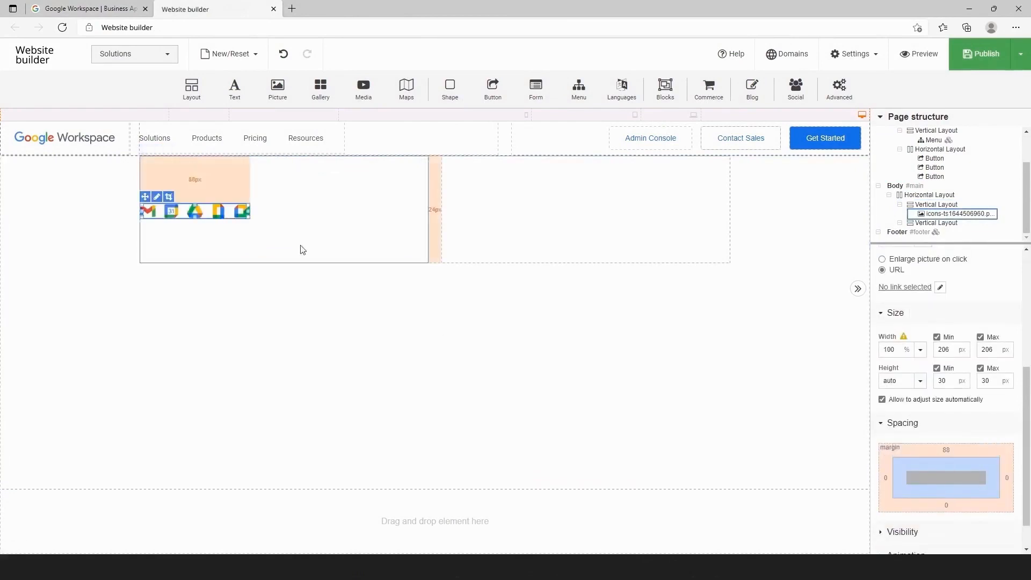
# Add a plain paragraph text element below the icons picture and set its top margin to 20 px.
pyautogui.click(299, 249)
pyautogui.moveTo(249, 89); pyautogui.dragTo(195, 245)
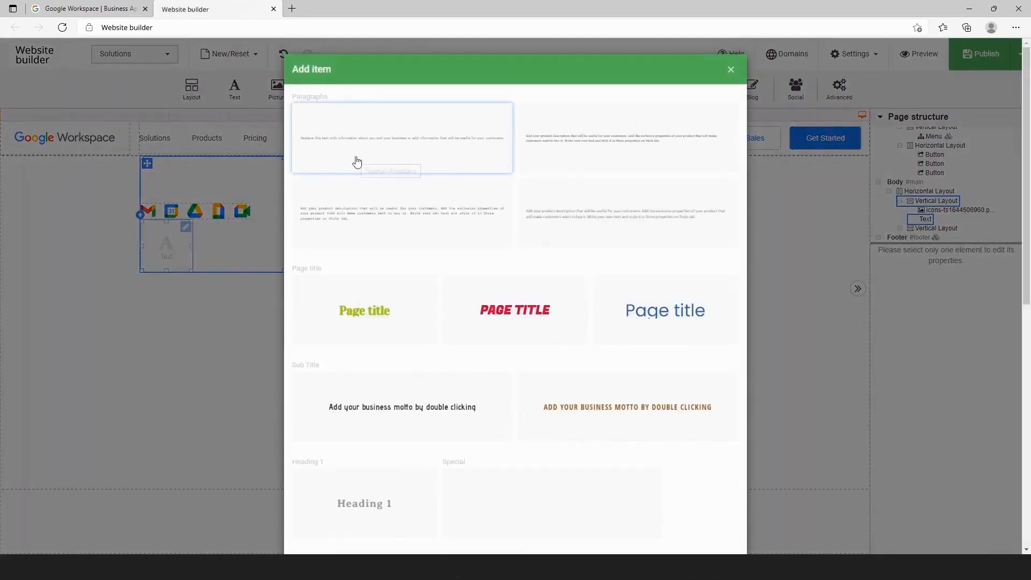
pyautogui.click(357, 162)
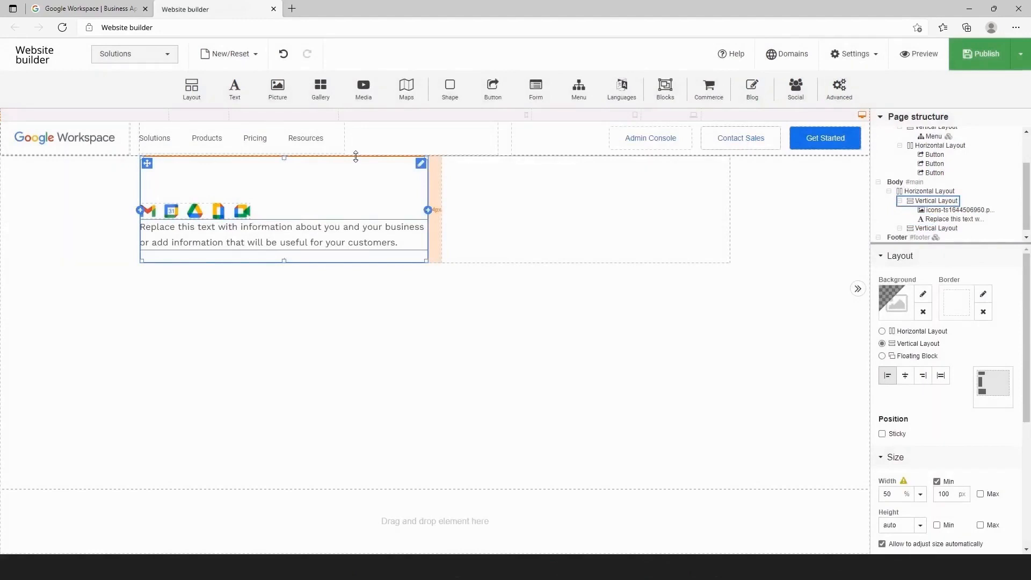
pyautogui.click(325, 241)
pyautogui.click(947, 451)
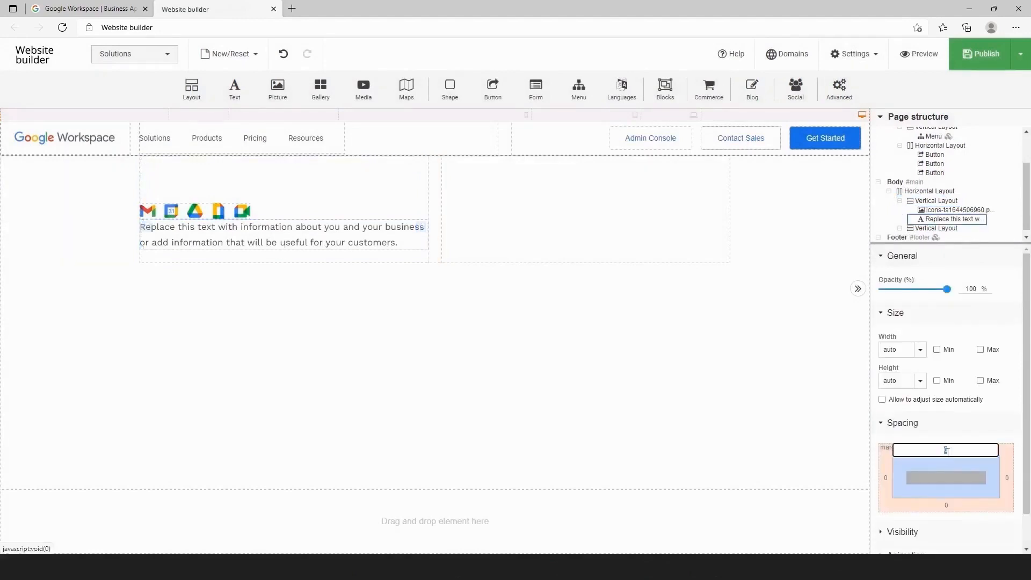
pyautogui.write('2')
# Replace the paragraph's placeholder text with "How teams of all sizes connect, create, and collaborate.".
pyautogui.doubleClick(322, 258)
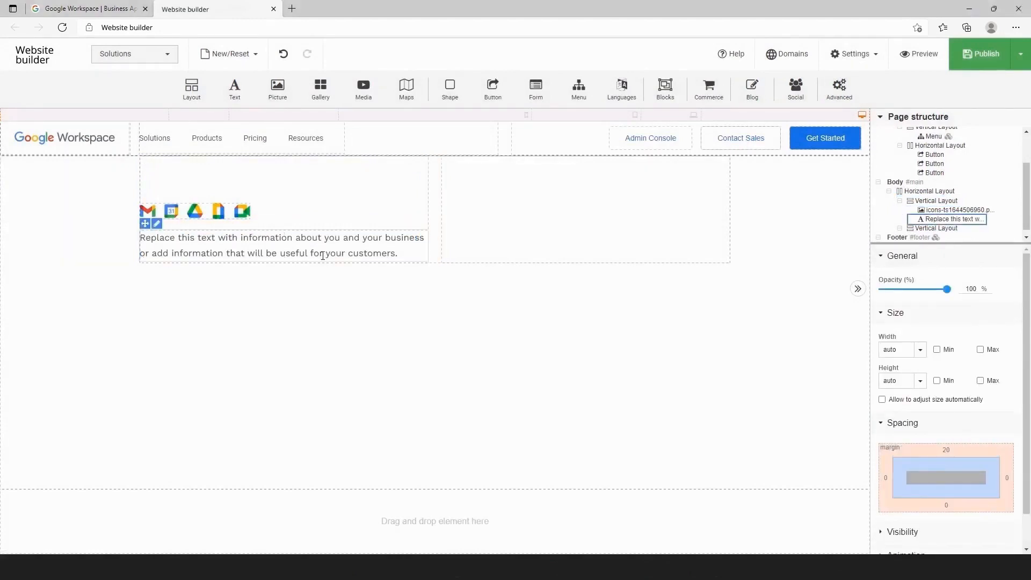
pyautogui.moveTo(398, 256); pyautogui.dragTo(143, 235)
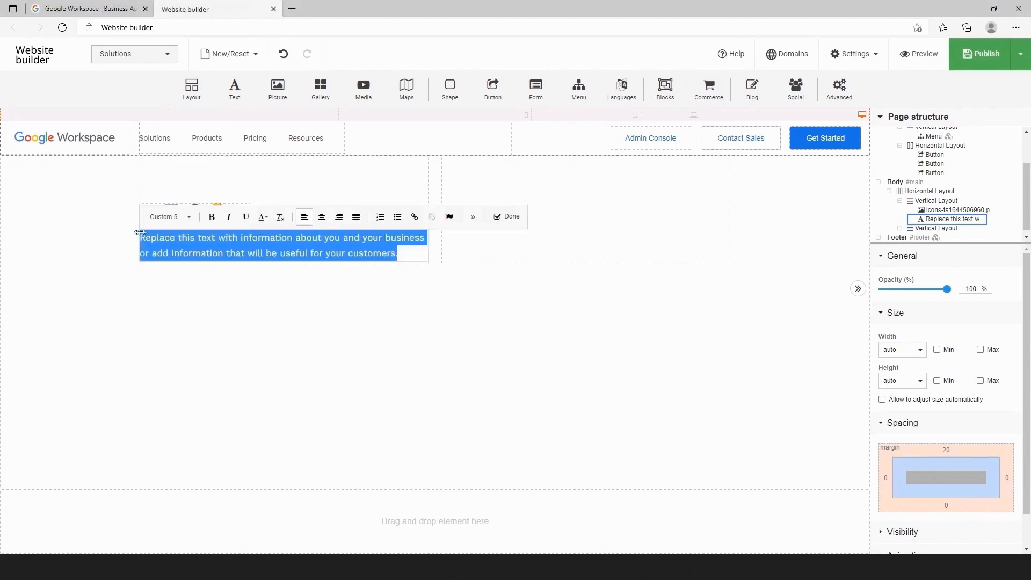
pyautogui.write('How teams of all sizes connect, create, and collaborate')
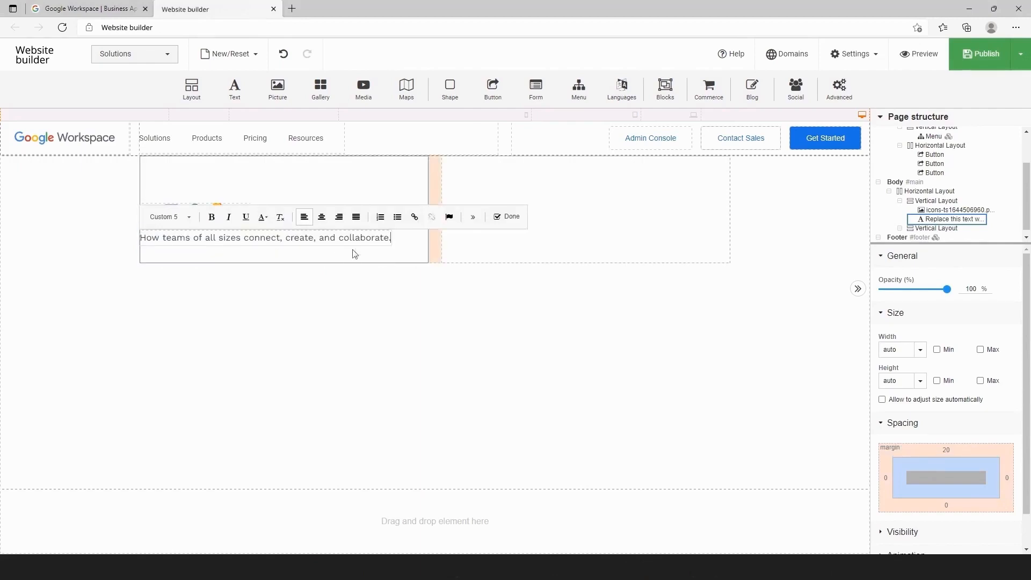
pyautogui.click(354, 250)
pyautogui.click(359, 244)
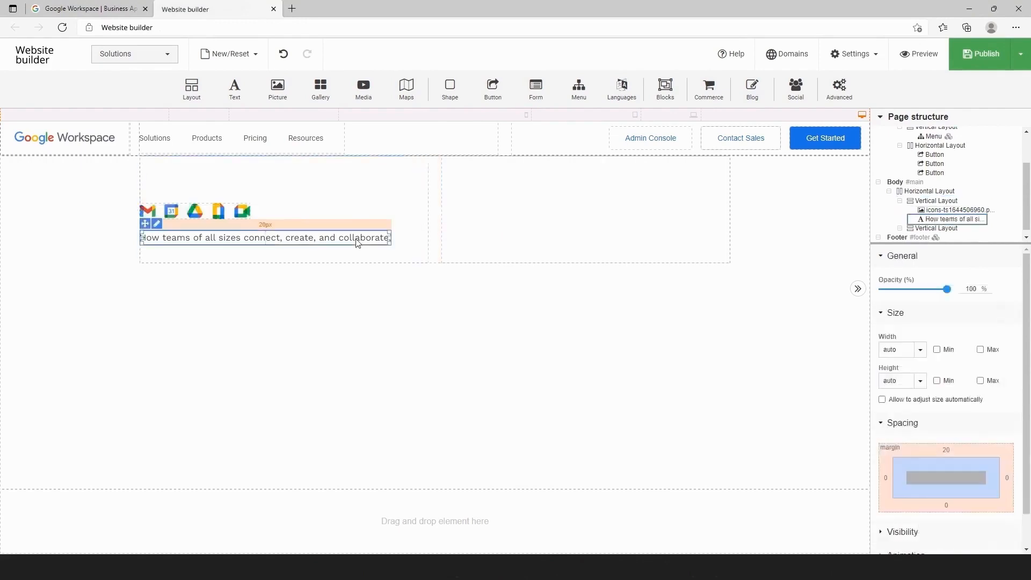
# In the site's text styles, change the Custom 5 style's font to Open Sans.
pyautogui.click(868, 55)
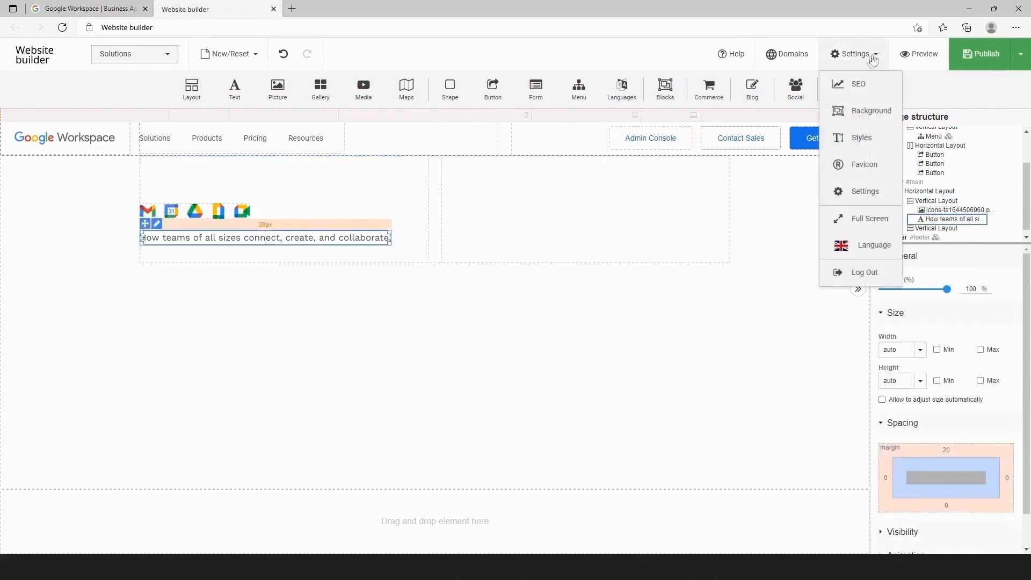
pyautogui.click(863, 141)
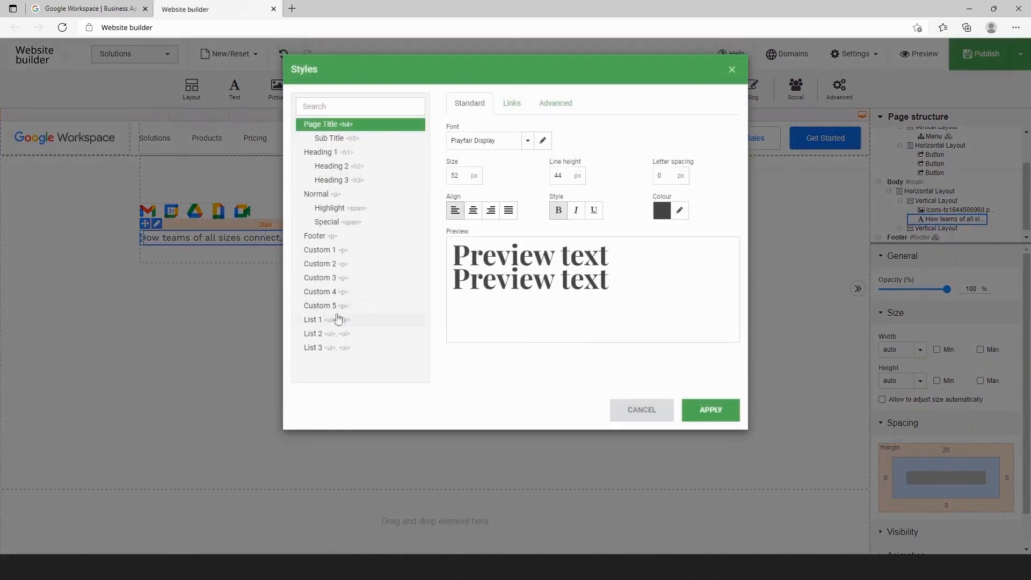
pyautogui.click(330, 310)
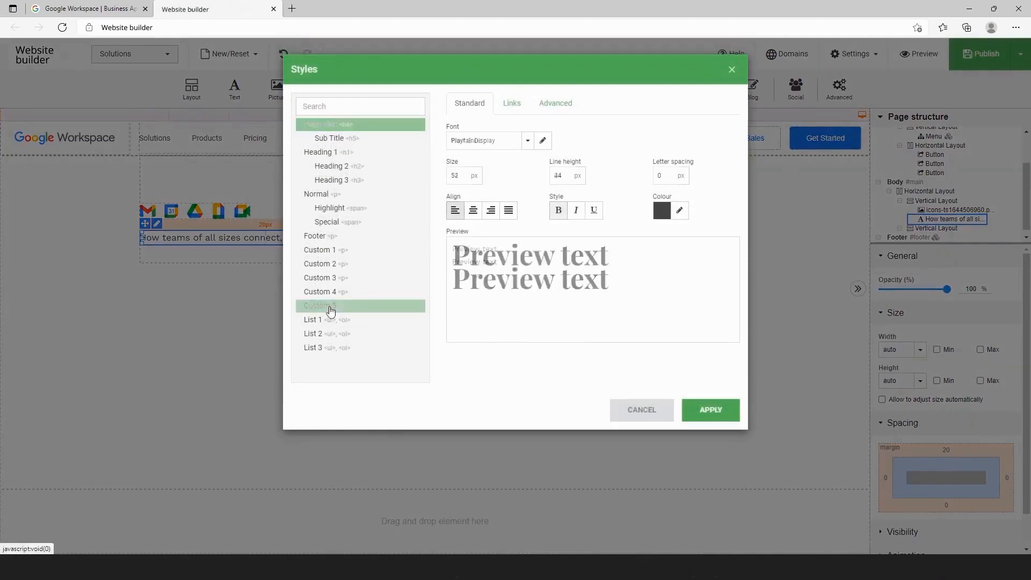
pyautogui.click(477, 144)
pyautogui.write('ope')
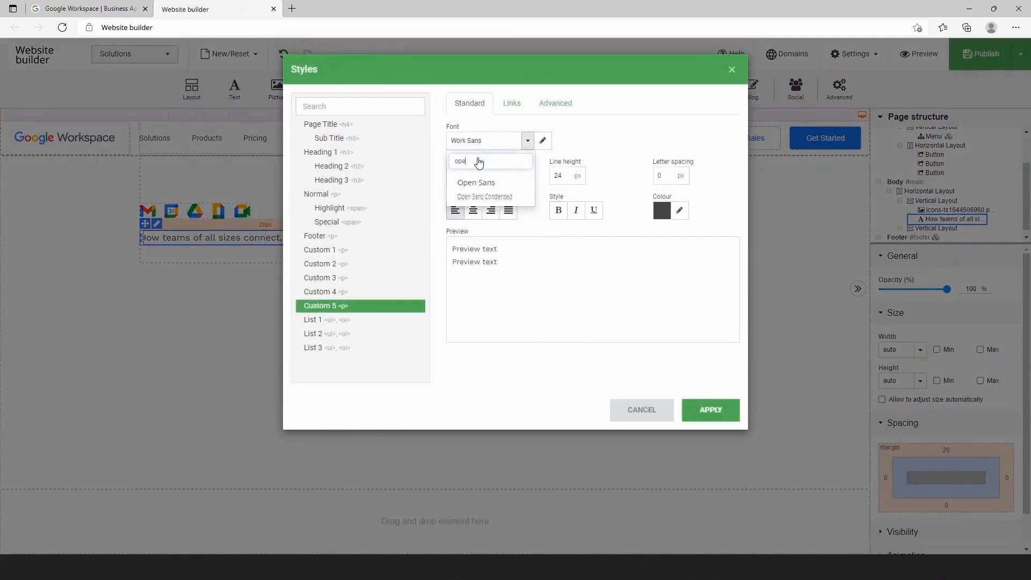
pyautogui.click(478, 180)
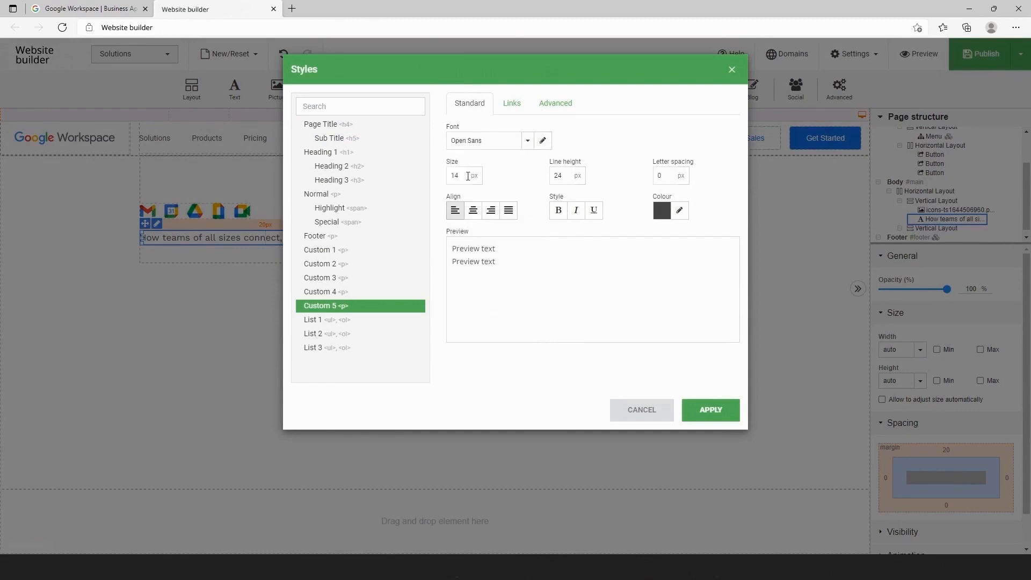
# Set the Custom 5 style's size to 44 px, line height to 54 px and letter spacing to -0.5 px.
pyautogui.moveTo(467, 176); pyautogui.dragTo(444, 183)
pyautogui.write('44')
pyautogui.press('Tab')
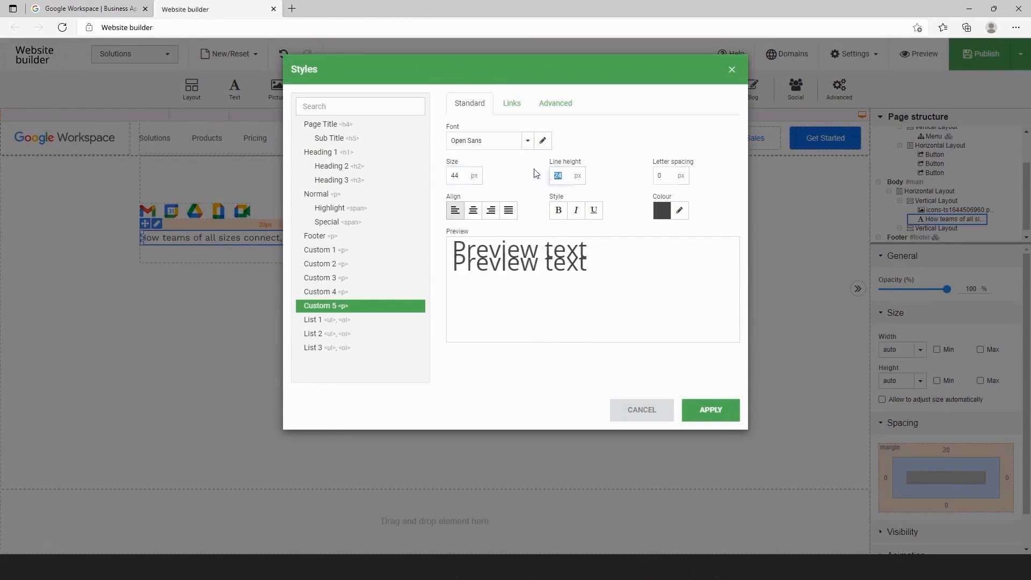
pyautogui.write('54')
pyautogui.press('Tab')
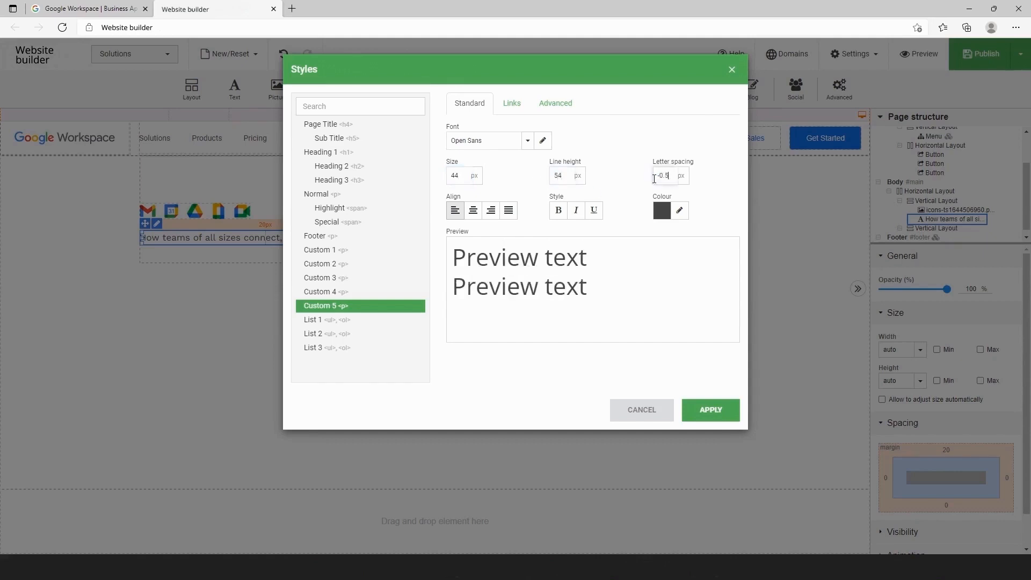
# Set the Custom 5 style's text colour to a recently used near-black and apply the style changes.
pyautogui.click(679, 210)
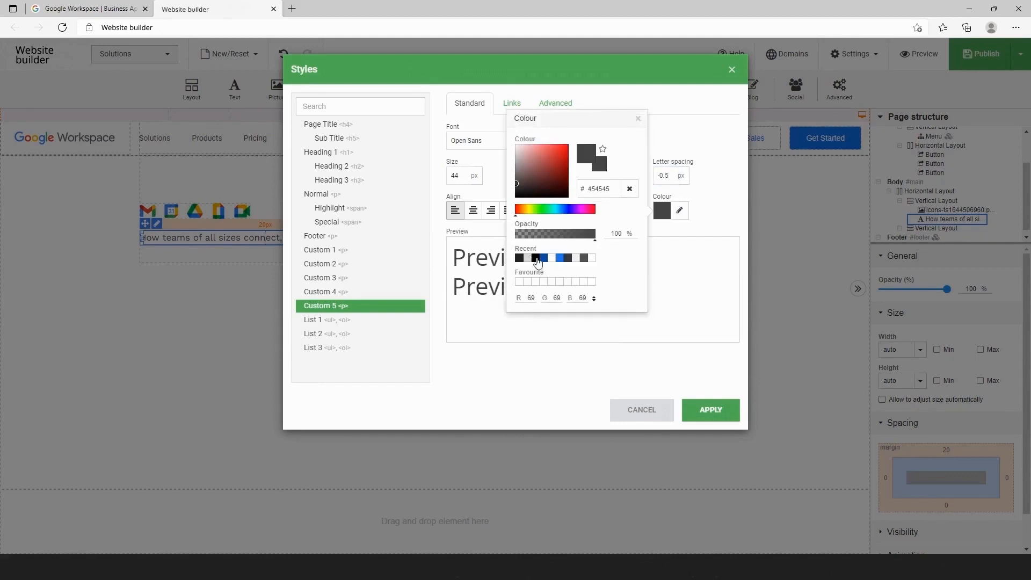
pyautogui.click(535, 260)
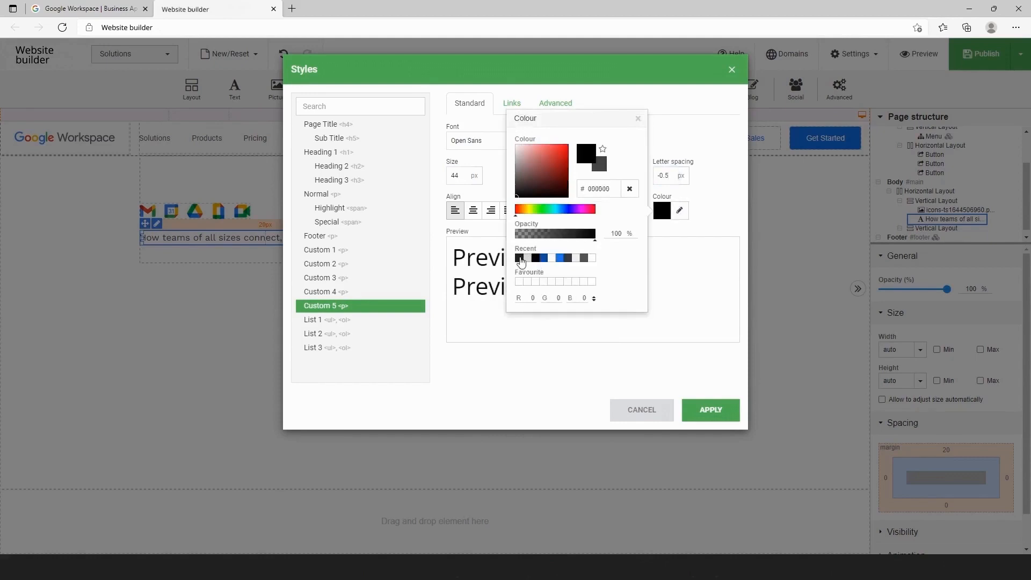
pyautogui.click(708, 411)
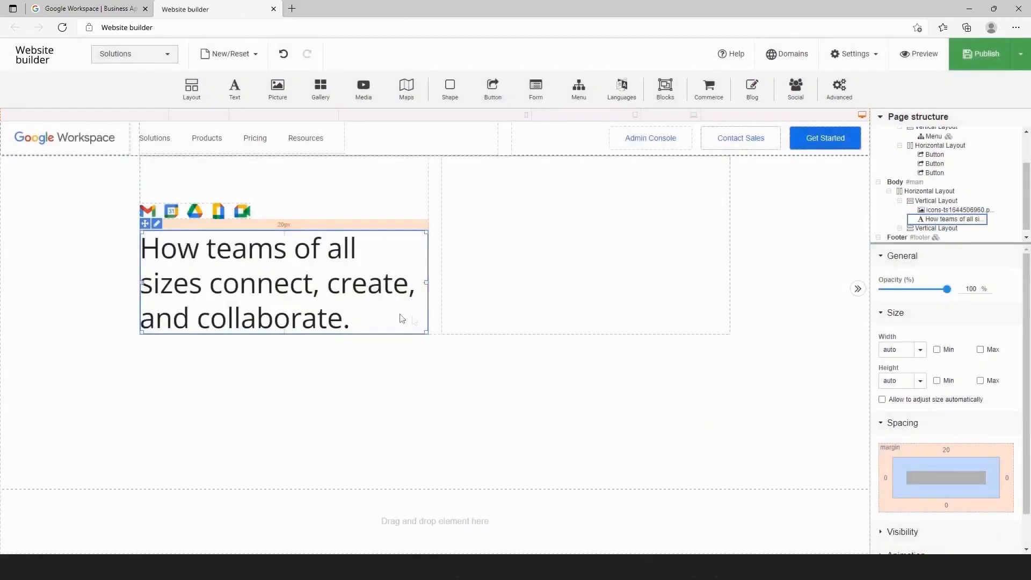
# Make the entire hero headline text bold.
pyautogui.click(381, 315)
pyautogui.moveTo(349, 317); pyautogui.dragTo(129, 242)
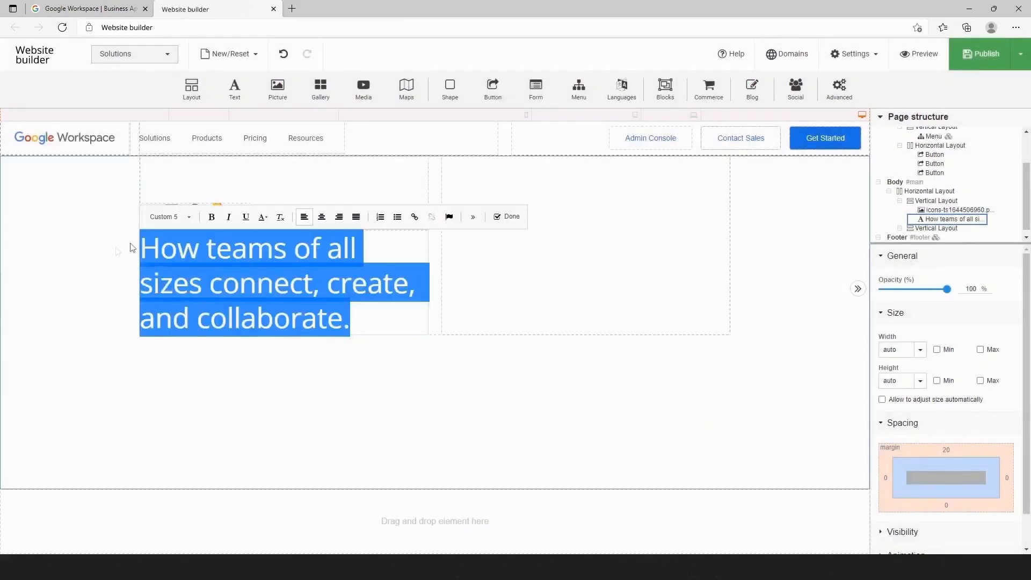
pyautogui.click(212, 216)
# Set the hero's first column to 55% width and turn off its automatic size adjustment.
pyautogui.click(412, 177)
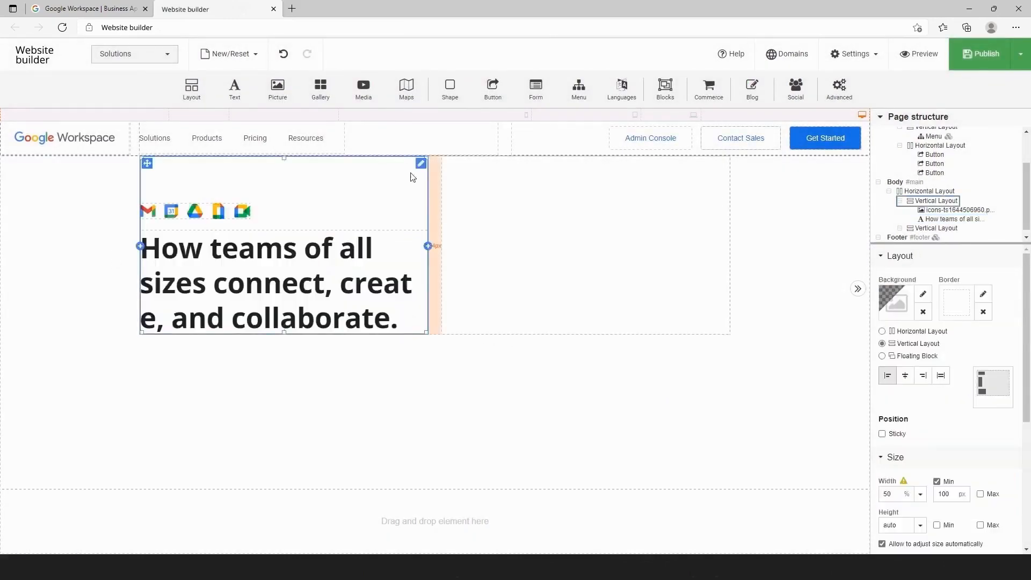
pyautogui.click(887, 494)
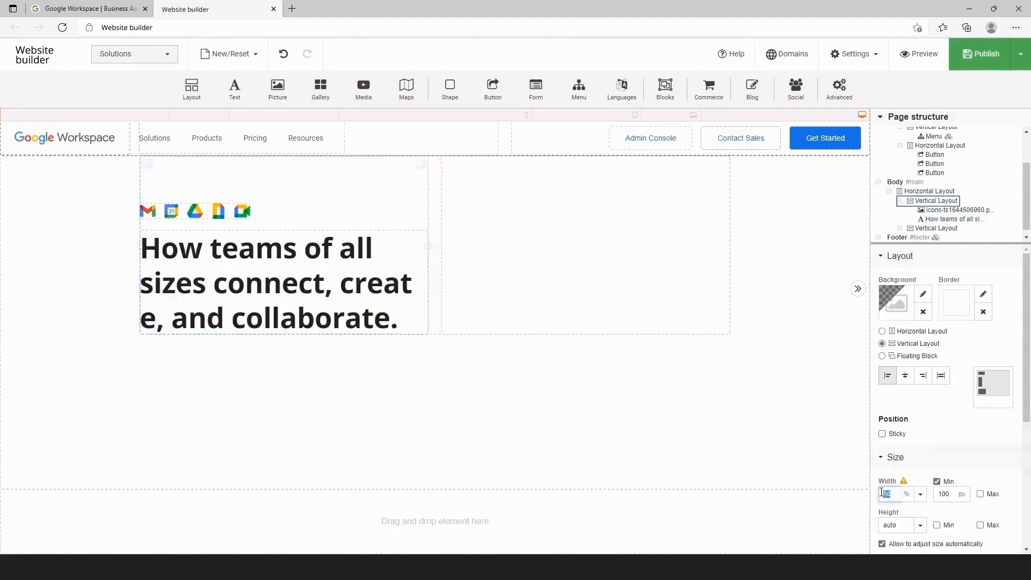
pyautogui.write('55')
pyautogui.click(882, 544)
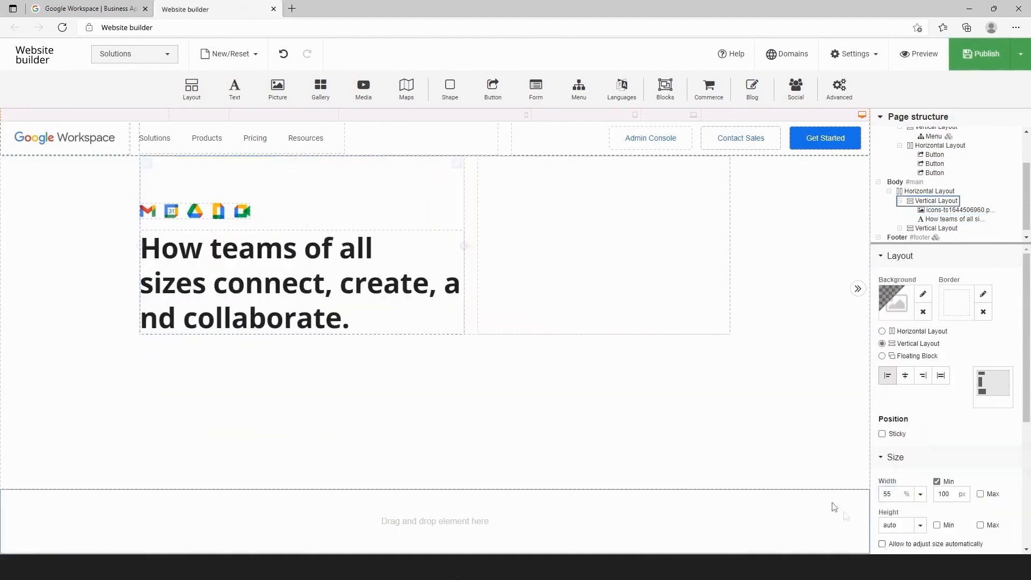
# Rebreak the headline into three lines: "How teams of all sizes", "connect, create," and "and collaborate.".
pyautogui.doubleClick(380, 259)
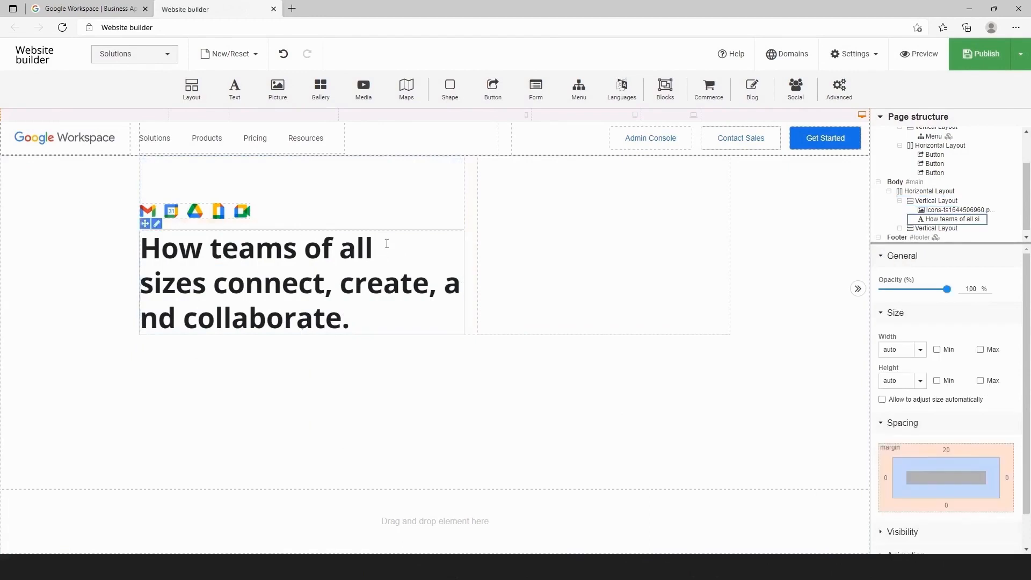
pyautogui.press('Delete')
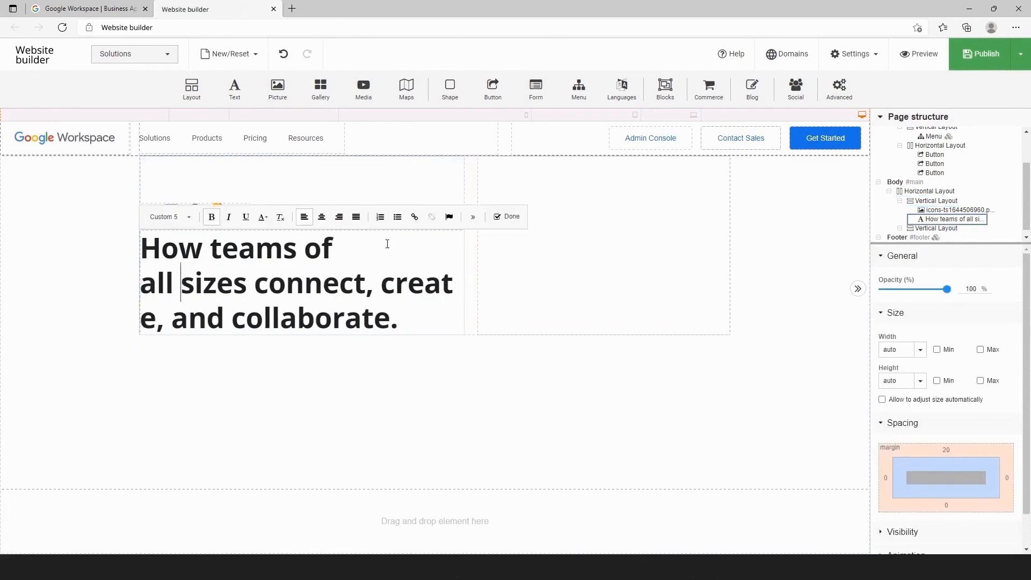
pyautogui.click(247, 284)
pyautogui.press('Return')
pyautogui.press('Return')
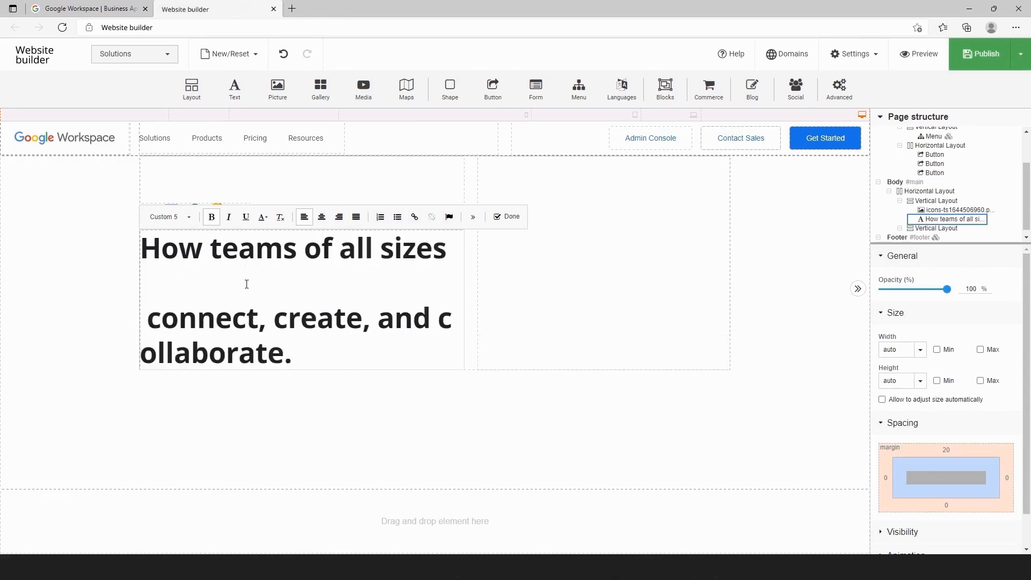
pyautogui.press('BackSpace')
pyautogui.press('BackSpace')
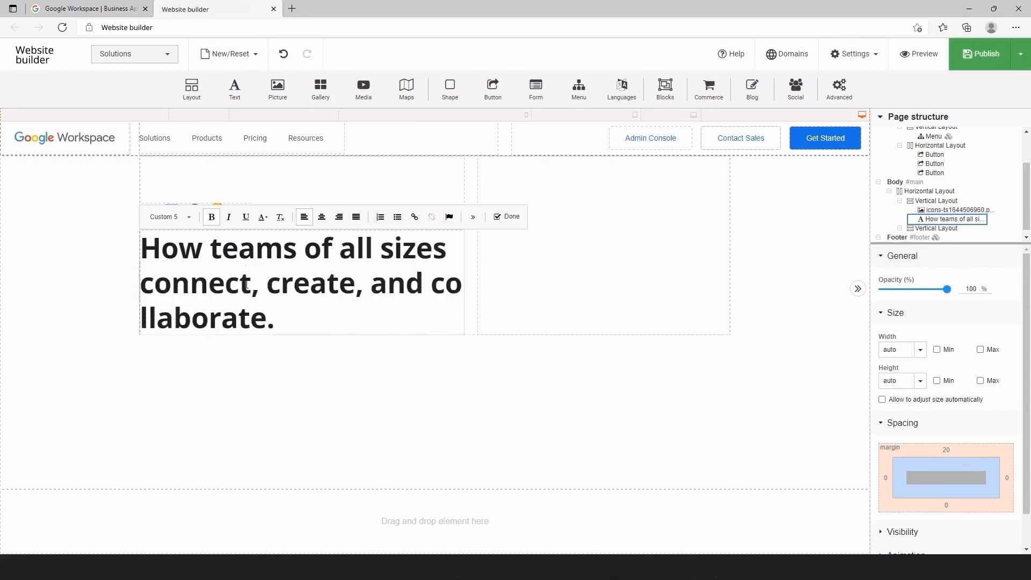
pyautogui.click(373, 284)
pyautogui.press('Return')
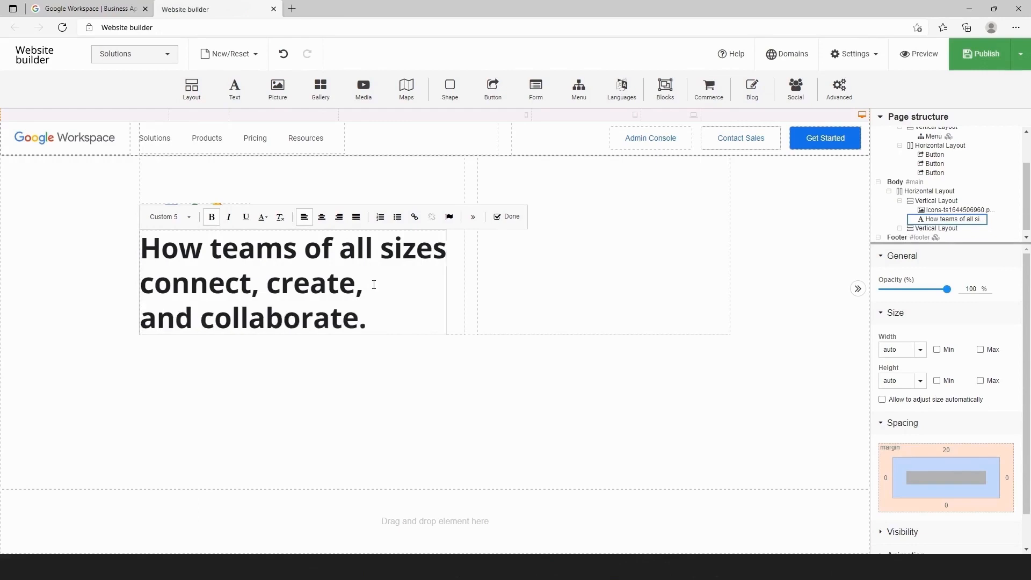
pyautogui.click(355, 188)
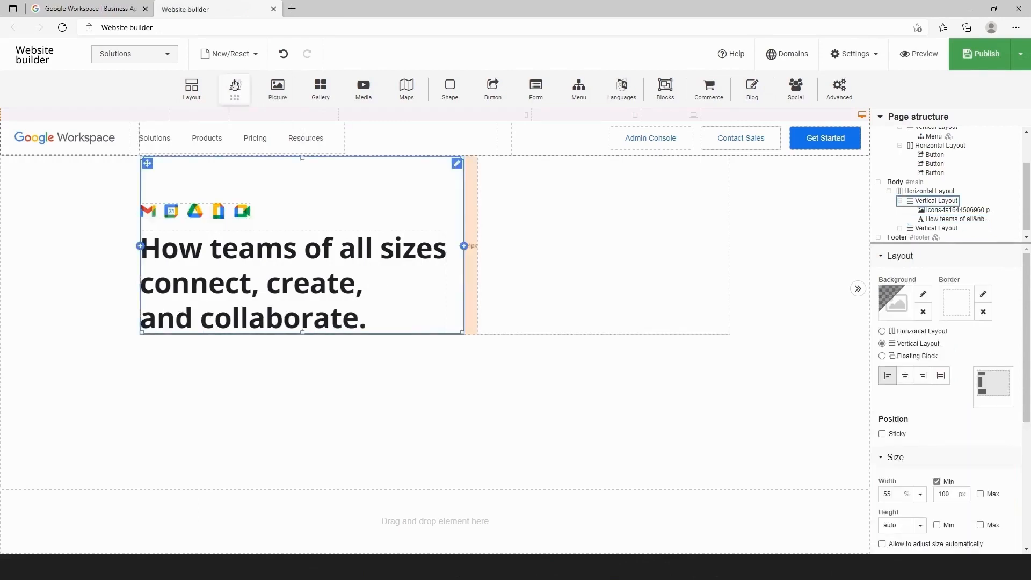
# Add a paragraph text element below the headline and set its top margin to 15.
pyautogui.moveTo(235, 91); pyautogui.dragTo(250, 324)
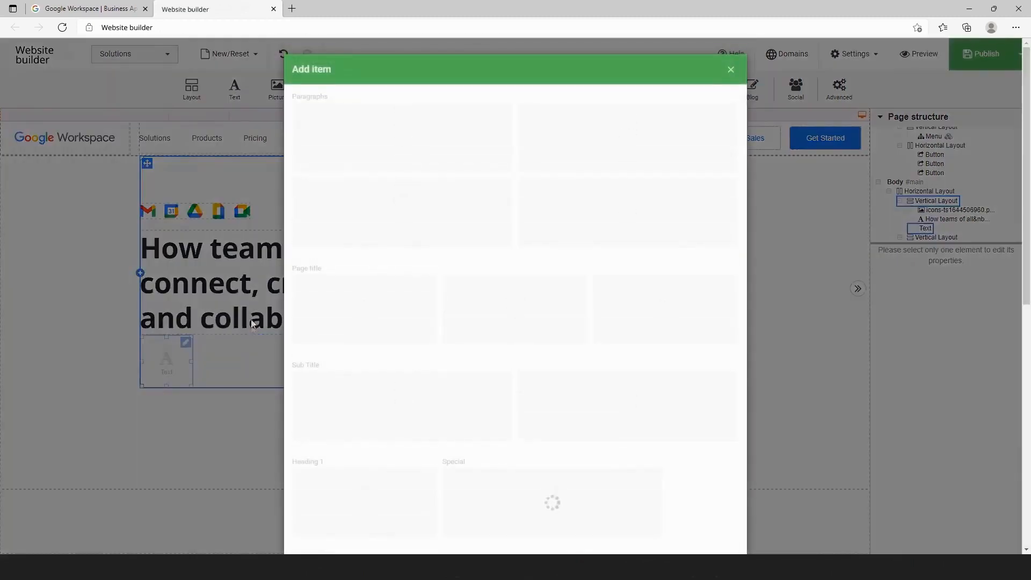
pyautogui.click(345, 154)
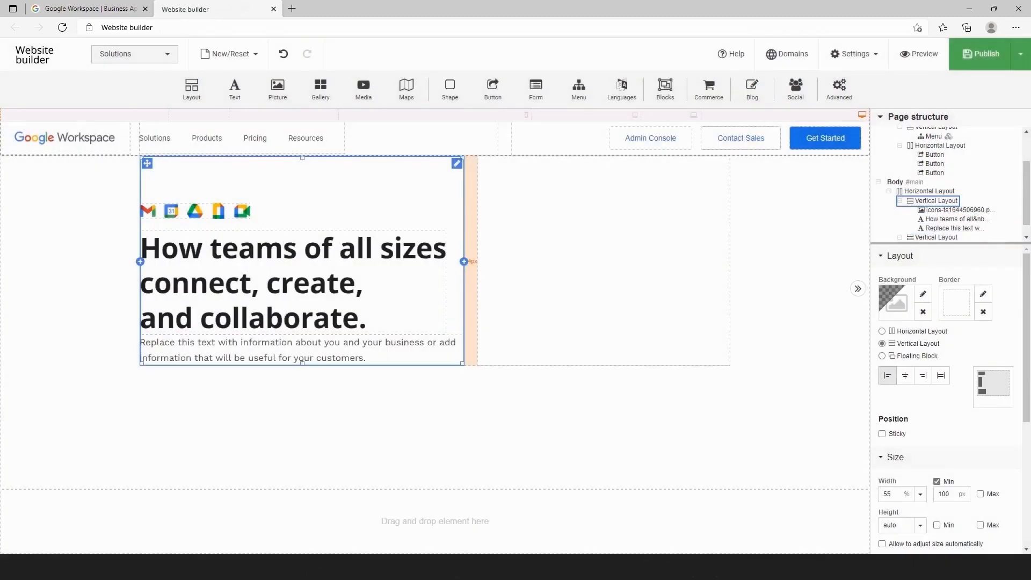
pyautogui.click(334, 359)
pyautogui.click(952, 450)
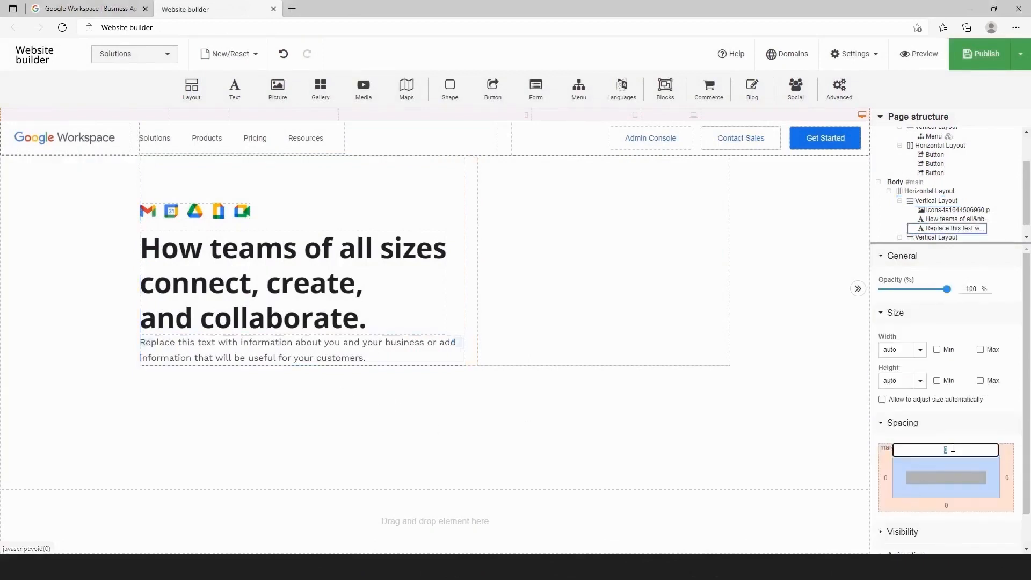
pyautogui.press('Return')
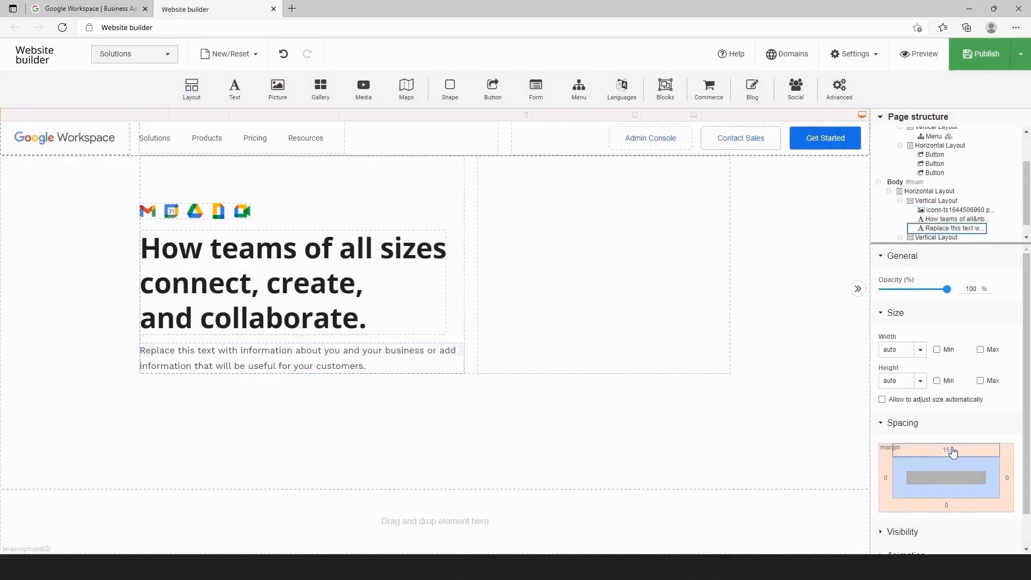
# Replace the new paragraph's placeholder text with "A flexible, innovative solution for people and organizations to achieve more.".
pyautogui.click(326, 365)
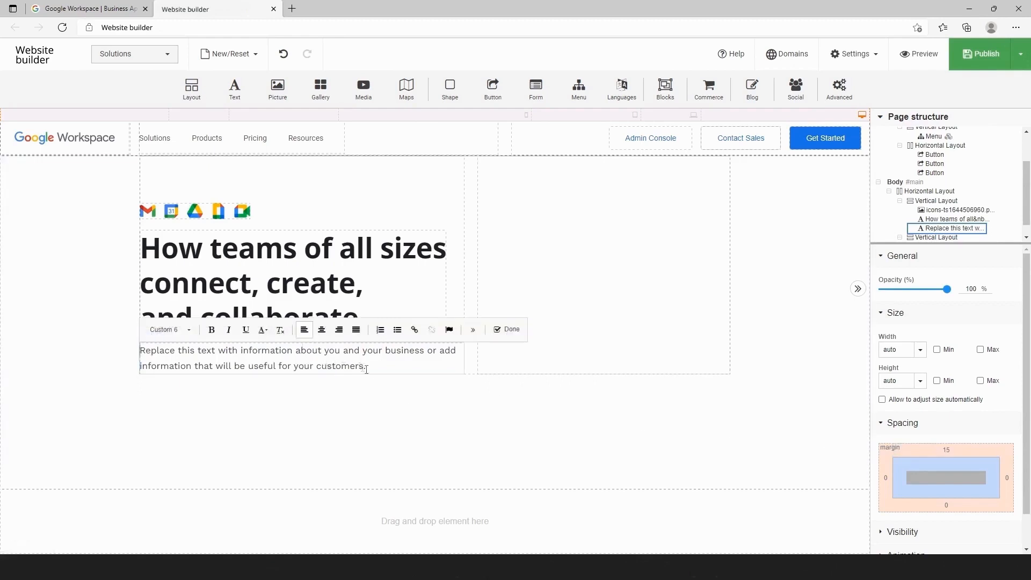
pyautogui.moveTo(365, 365); pyautogui.dragTo(138, 350)
pyautogui.write('A flexible, innovative solution for people and organizations to achieve more.')
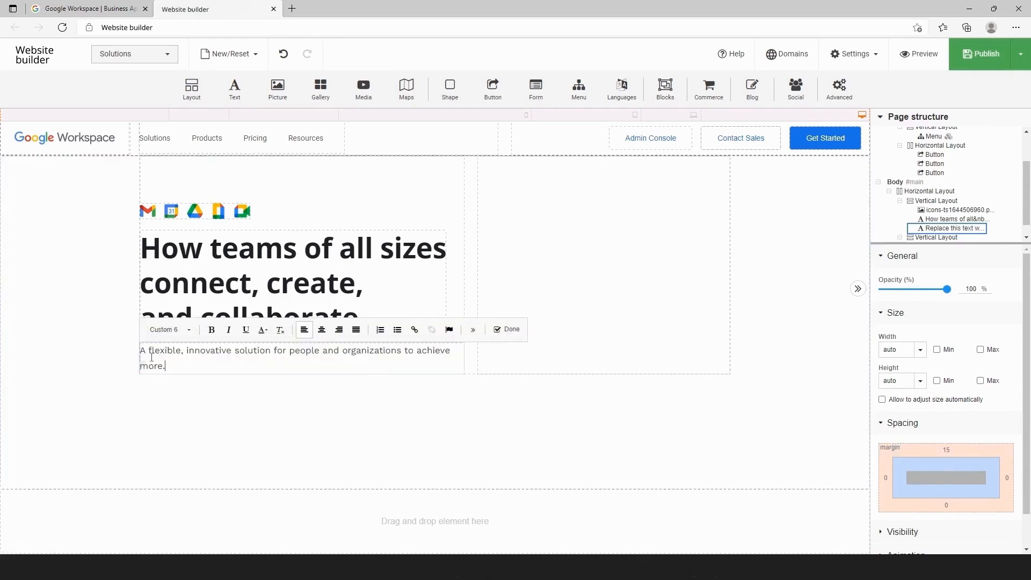
# In the site's text styles, set Custom 6 to Open Sans, size 16 px, with -0.5 px letter spacing.
pyautogui.click(854, 54)
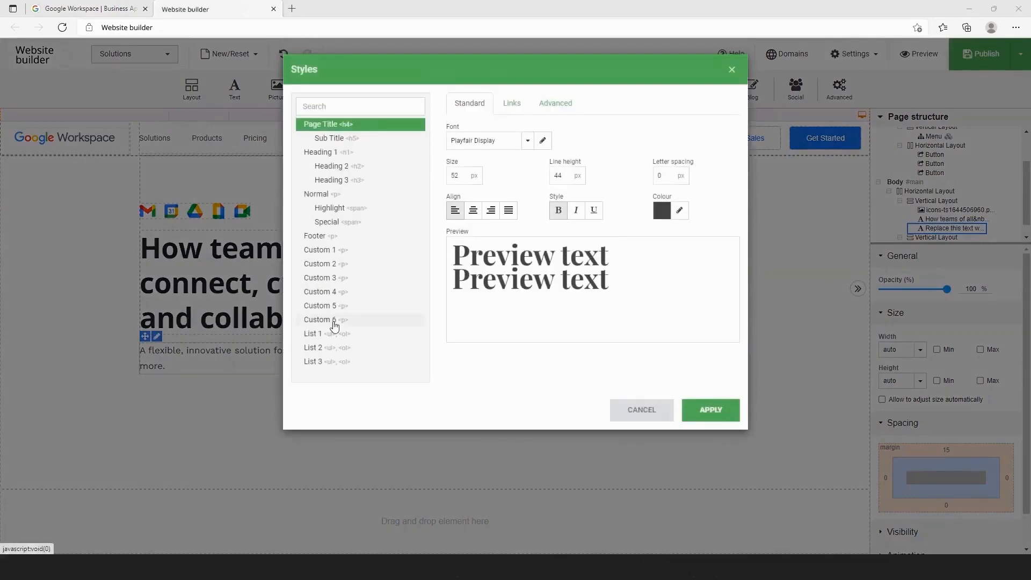
pyautogui.click(333, 320)
pyautogui.click(470, 141)
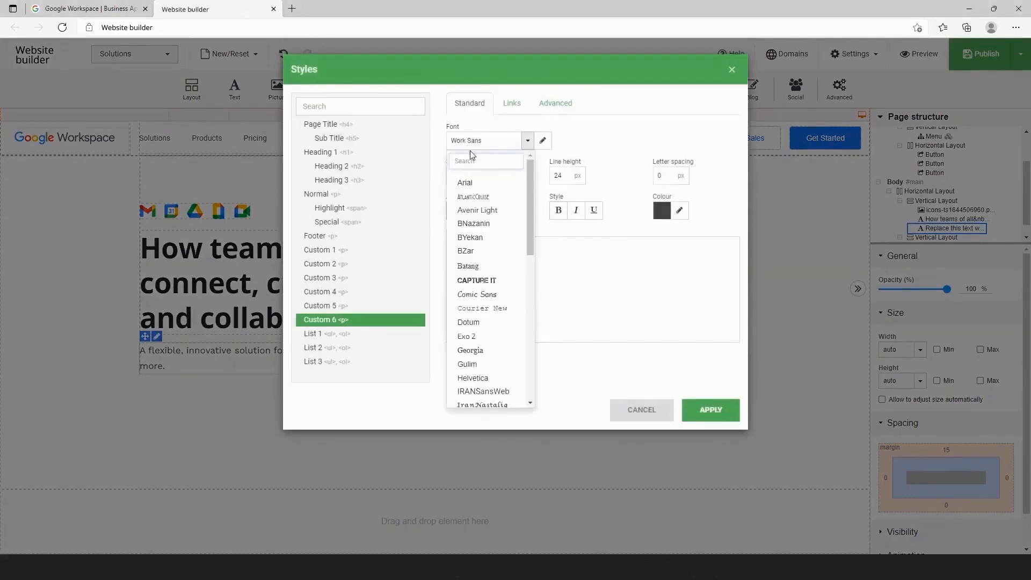
pyautogui.write('ope')
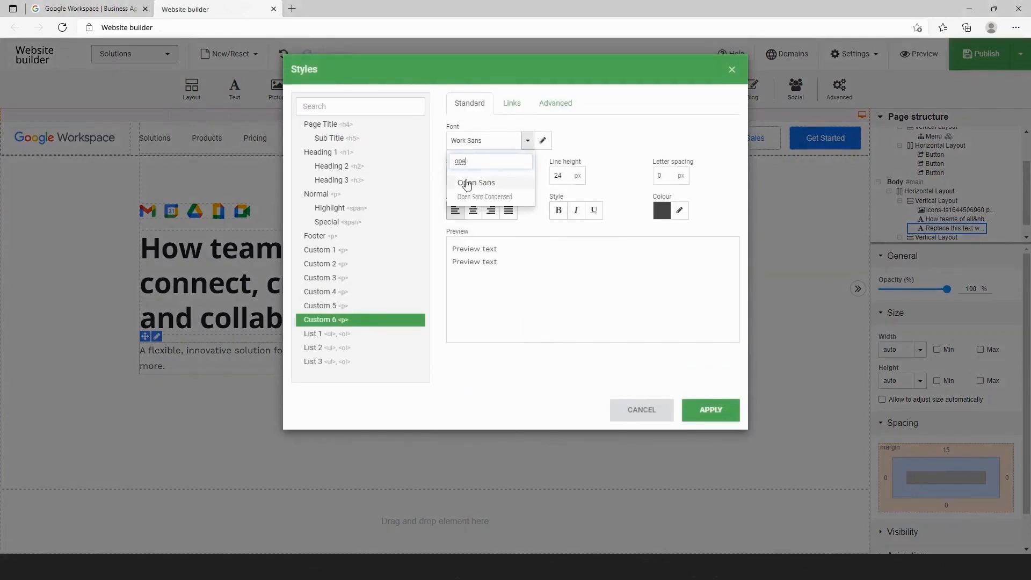
pyautogui.click(467, 183)
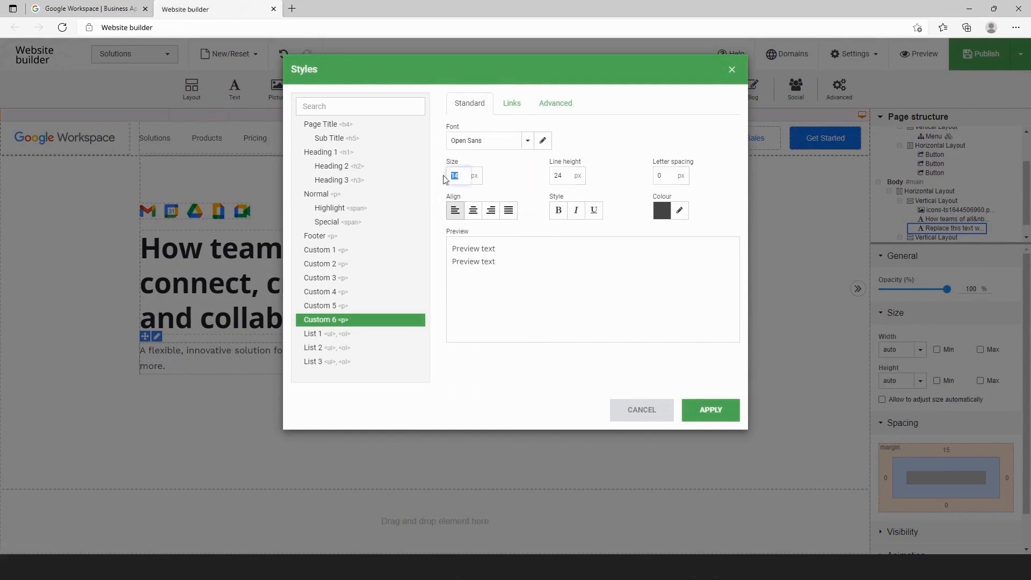
pyautogui.press('Tab')
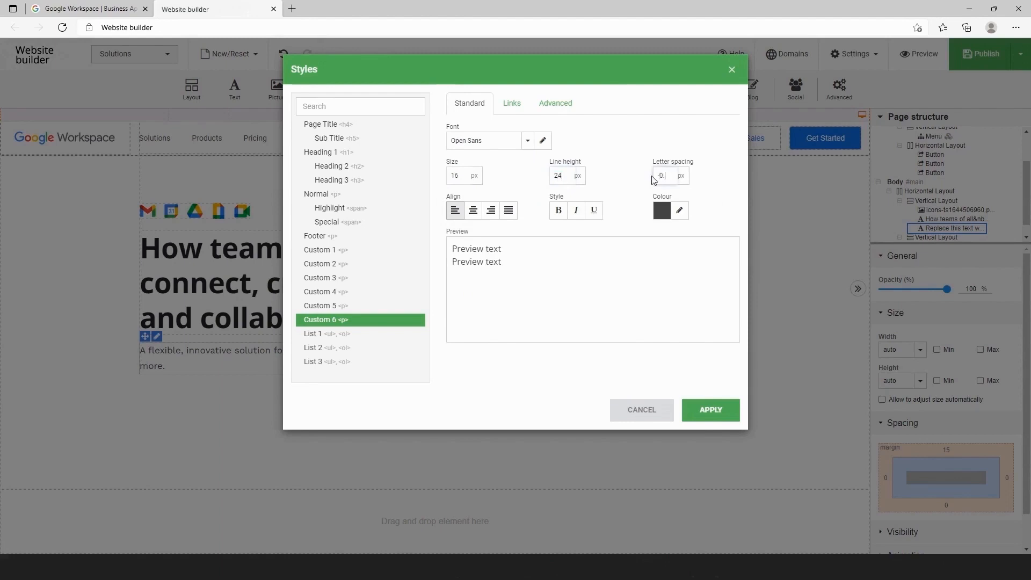
# Set the Custom 6 style's text colour to #202124, apply the styles, and break the paragraph after "people and".
pyautogui.click(679, 210)
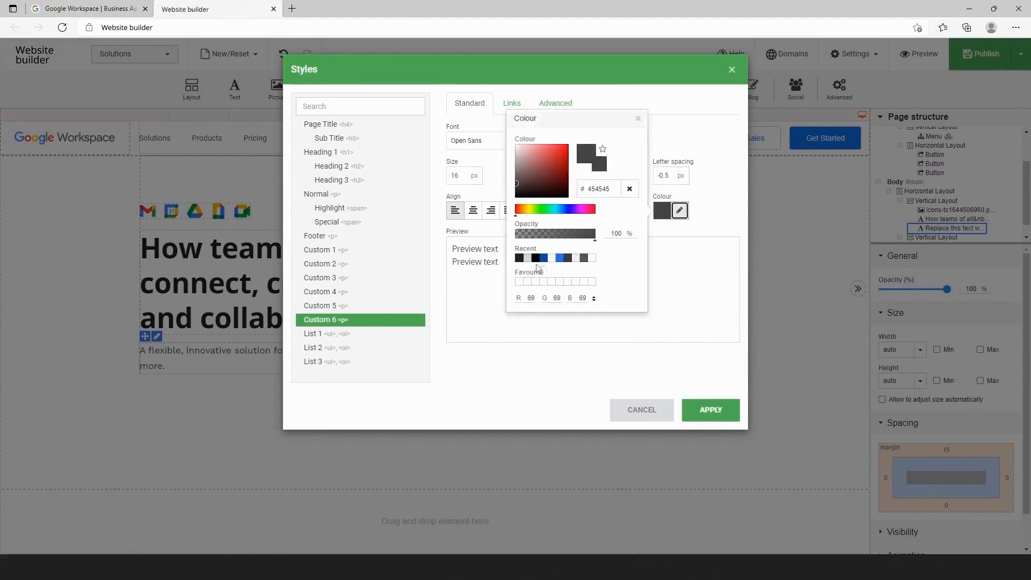
pyautogui.click(519, 259)
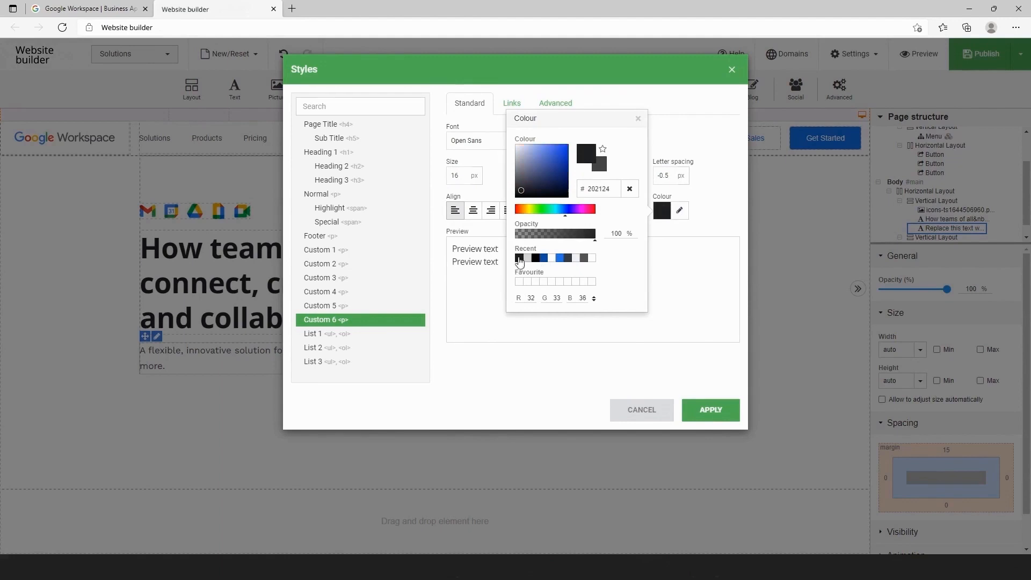
pyautogui.click(678, 307)
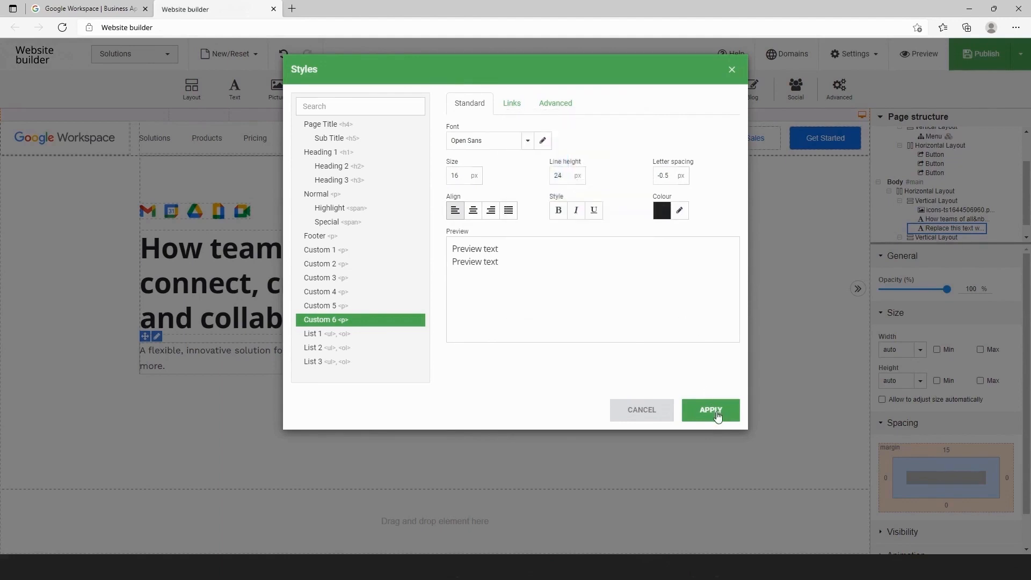
pyautogui.click(711, 411)
pyautogui.press('Return')
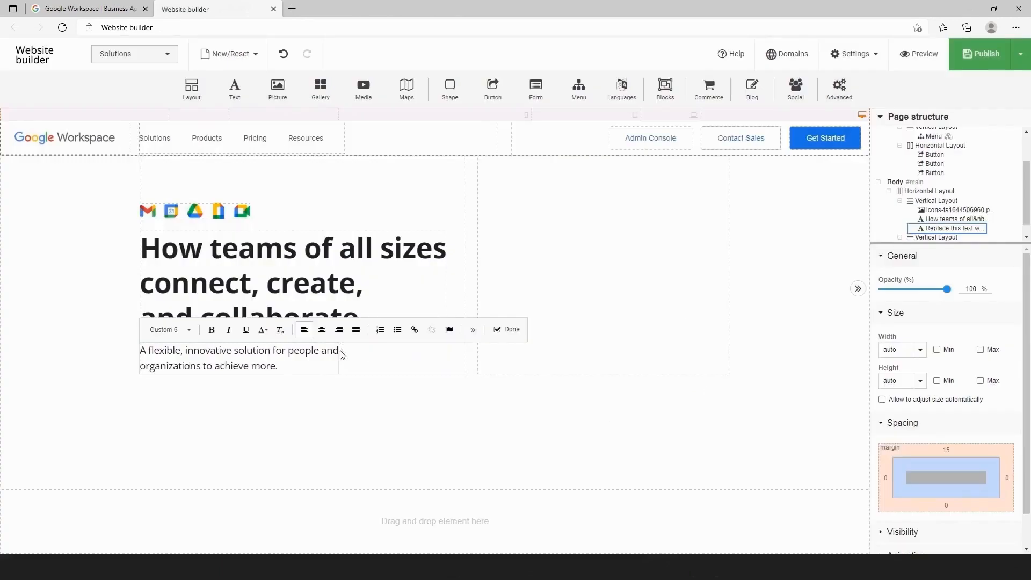
# Duplicate the header's Get Started button and move the copy below the hero paragraph.
pyautogui.rightClick(842, 138)
pyautogui.click(881, 172)
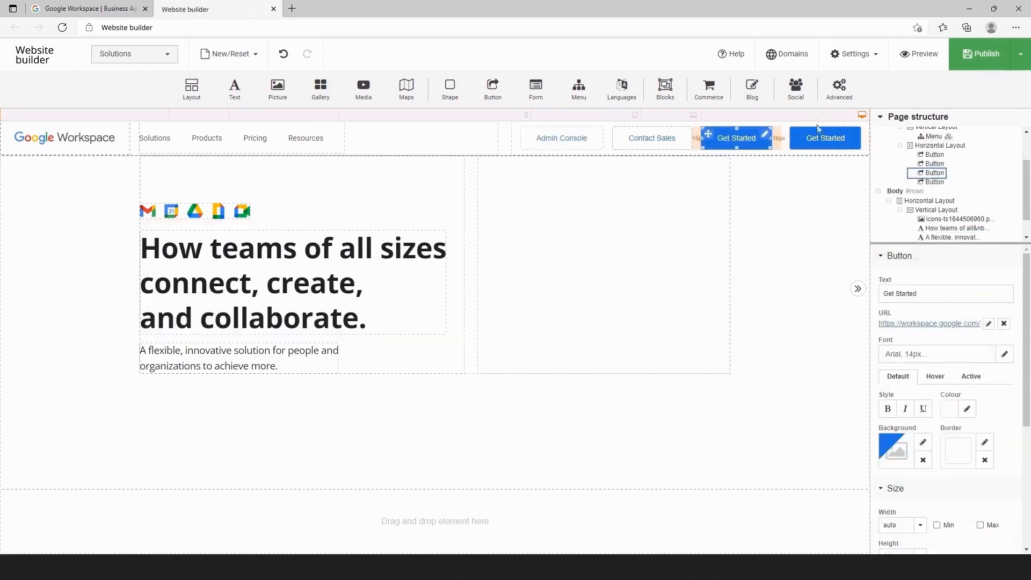
pyautogui.moveTo(267, 352); pyautogui.dragTo(169, 382)
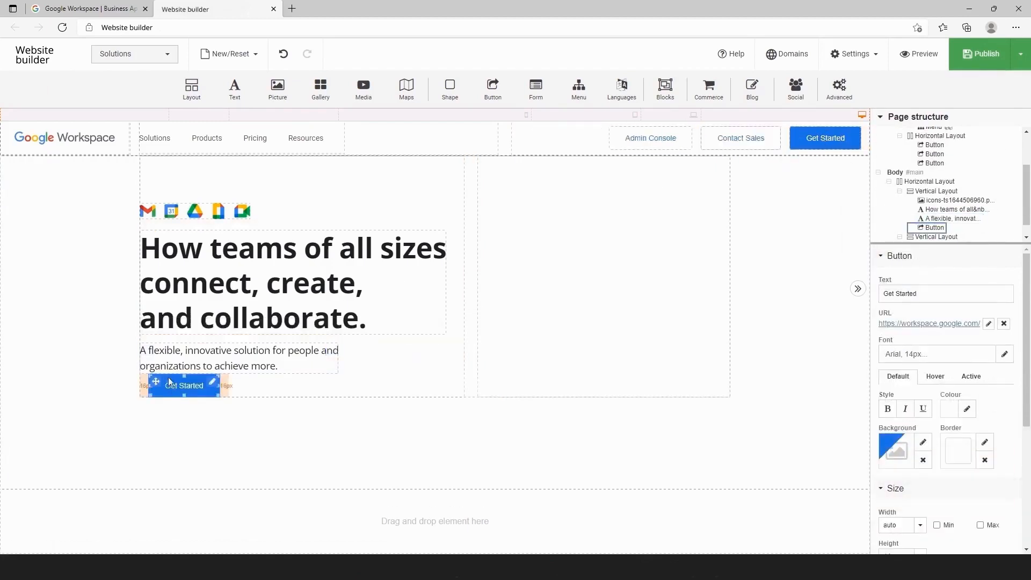
# Set the hero button's left and right margins to 0 and its top margin to 25.
pyautogui.scroll(-1, 949, 450)
pyautogui.scroll(-3, 949, 450)
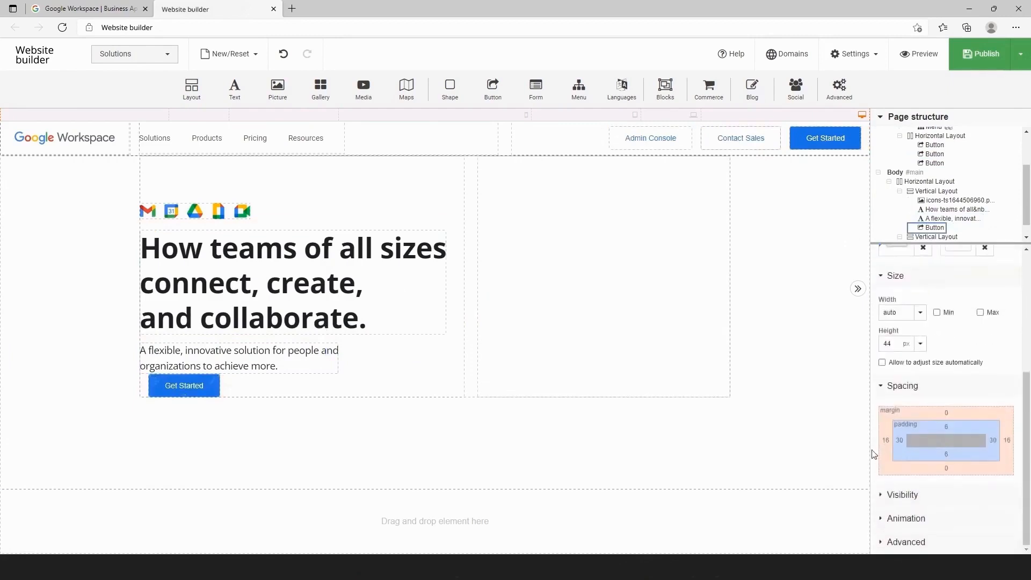
pyautogui.click(884, 440)
pyautogui.write('0')
pyautogui.click(1007, 440)
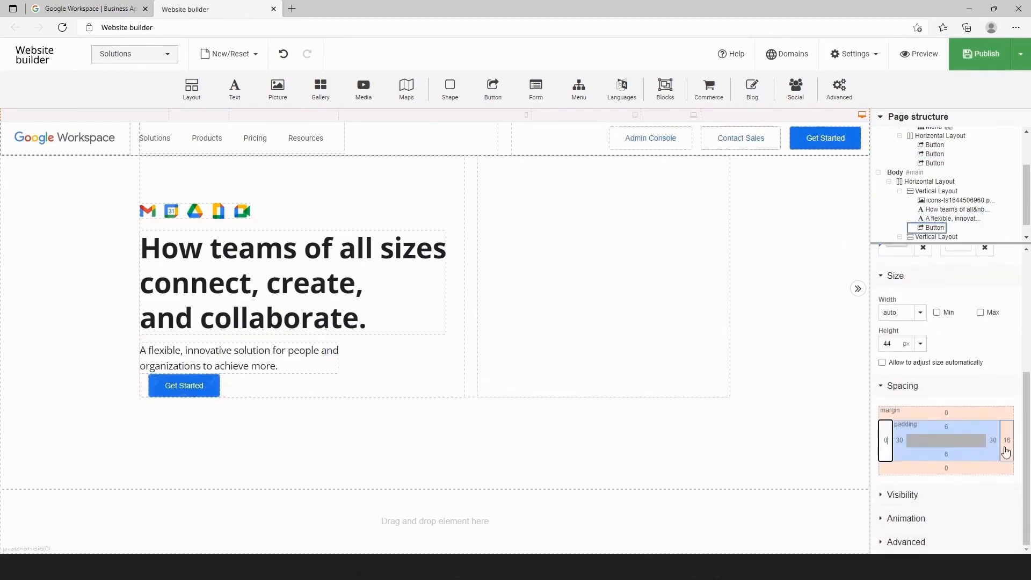
pyautogui.click(956, 411)
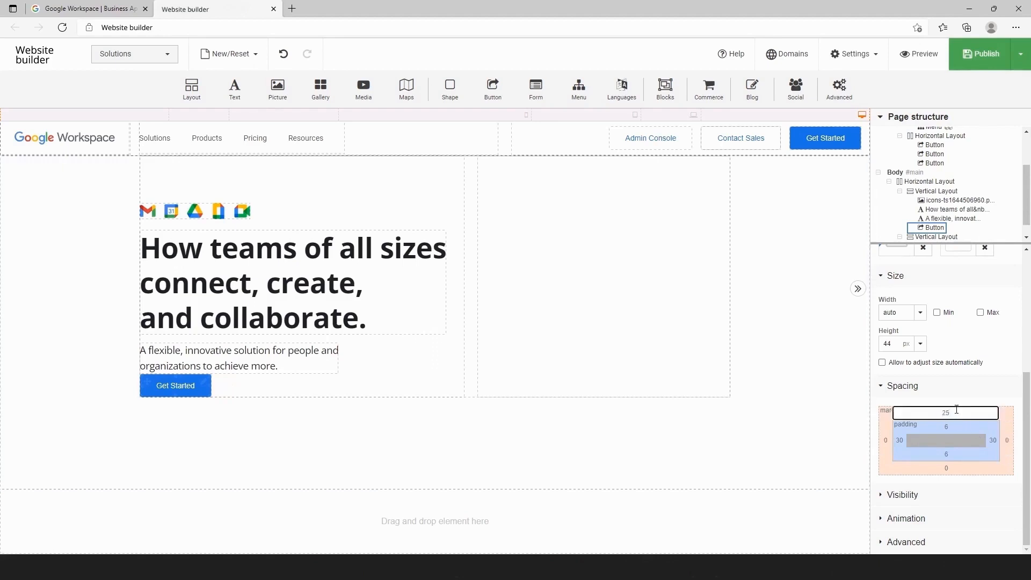
pyautogui.write('25')
pyautogui.press('Return')
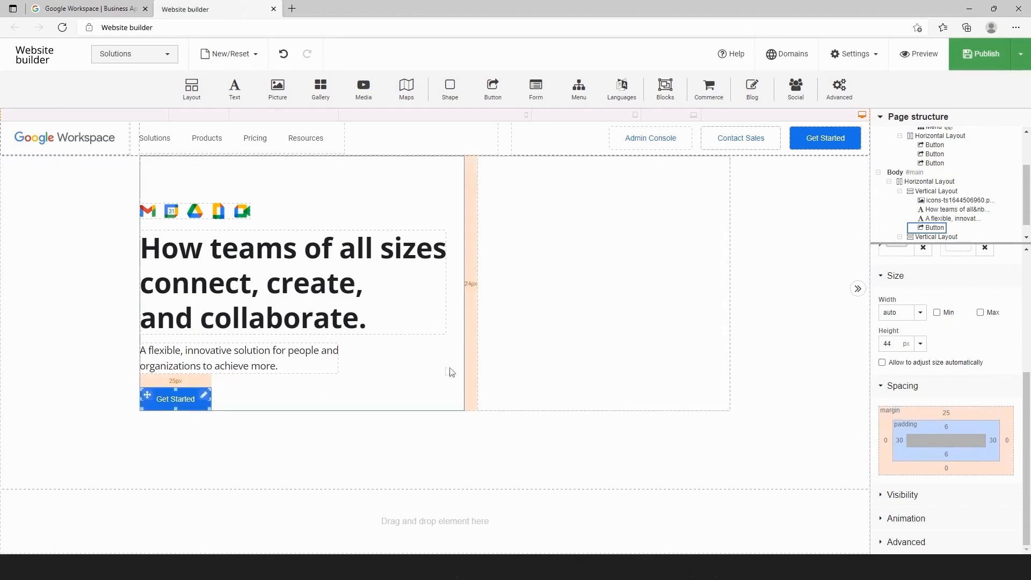
# Add a plain picture to the hero's empty right column, uploading the workspace_motion_still file as its image.
pyautogui.click(550, 383)
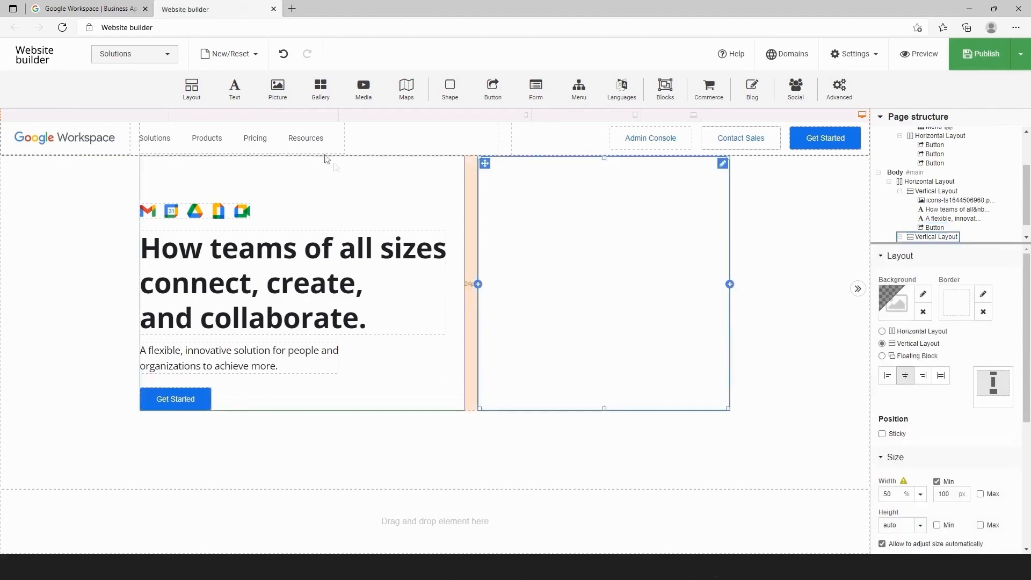
pyautogui.moveTo(278, 88); pyautogui.dragTo(510, 248)
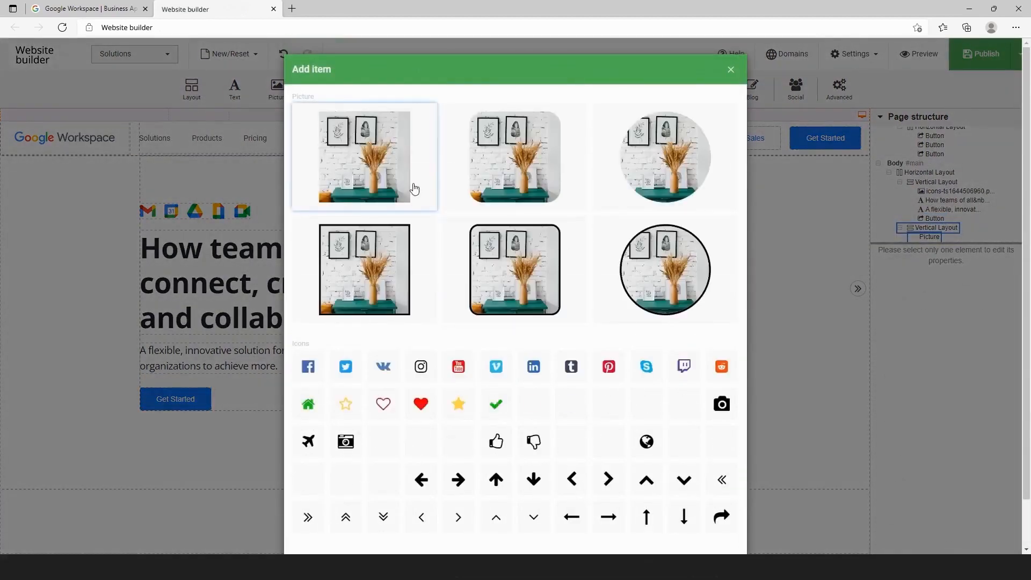
pyautogui.click(414, 189)
pyautogui.click(464, 162)
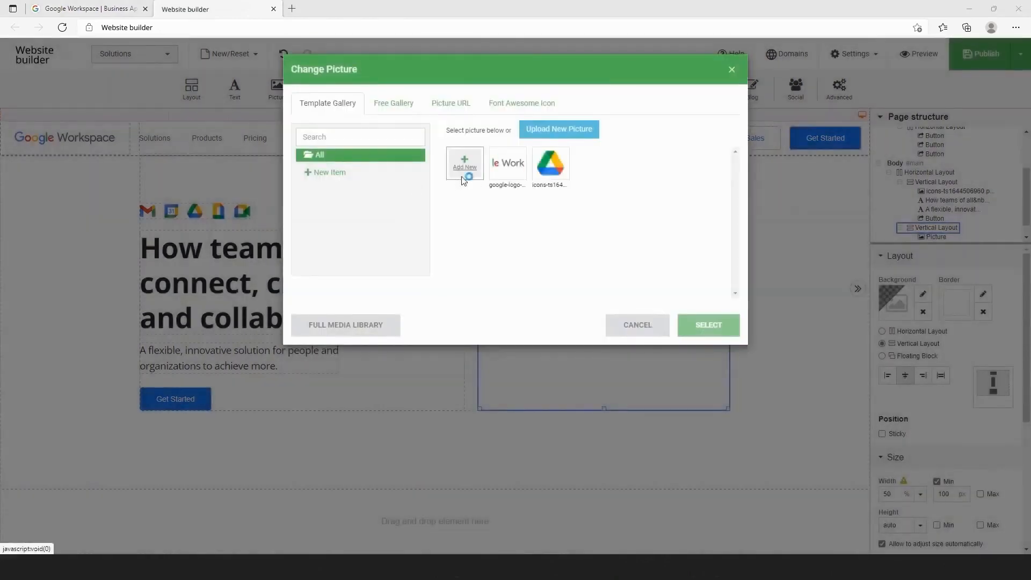
pyautogui.click(254, 116)
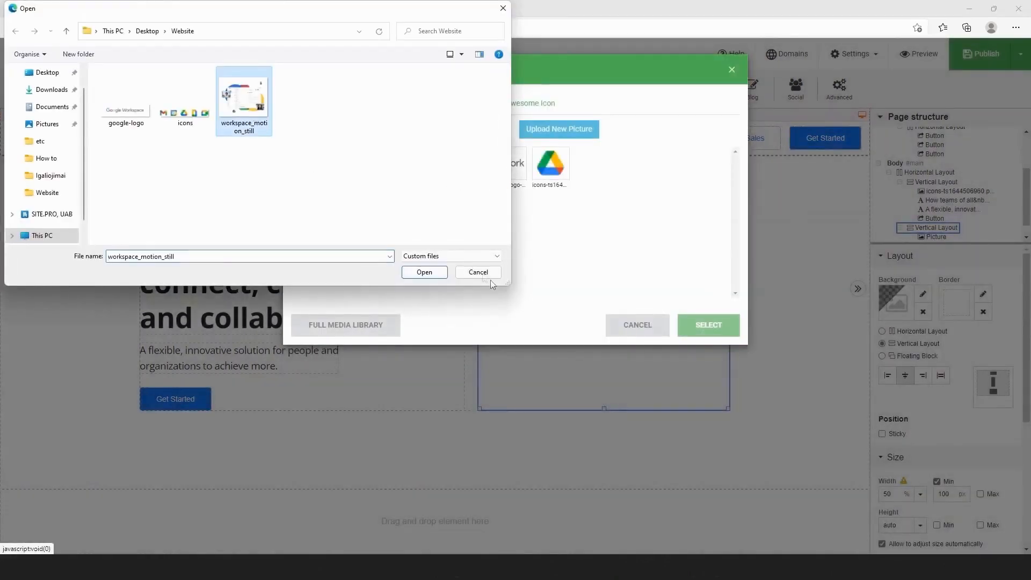
pyautogui.click(433, 269)
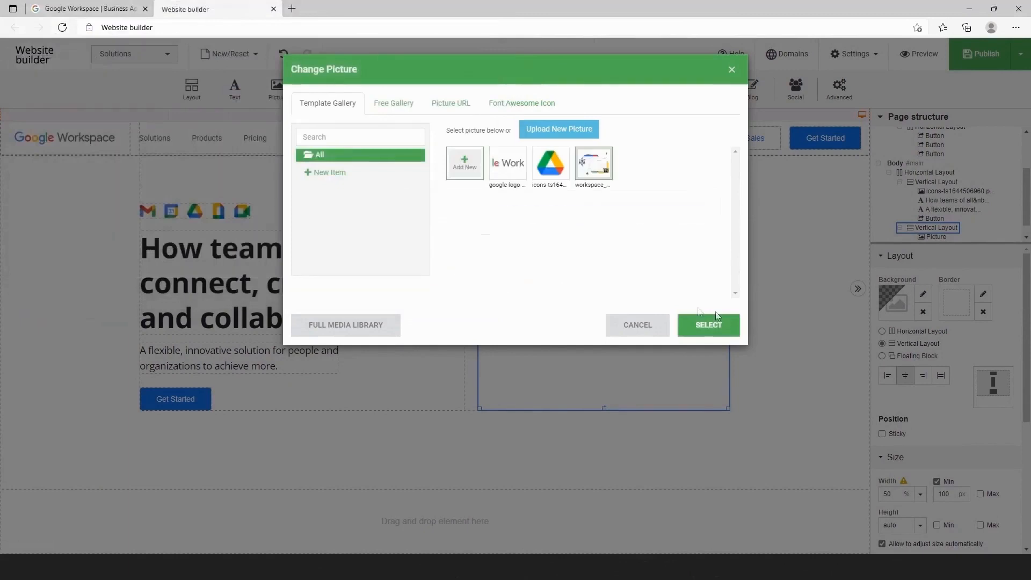
pyautogui.click(709, 324)
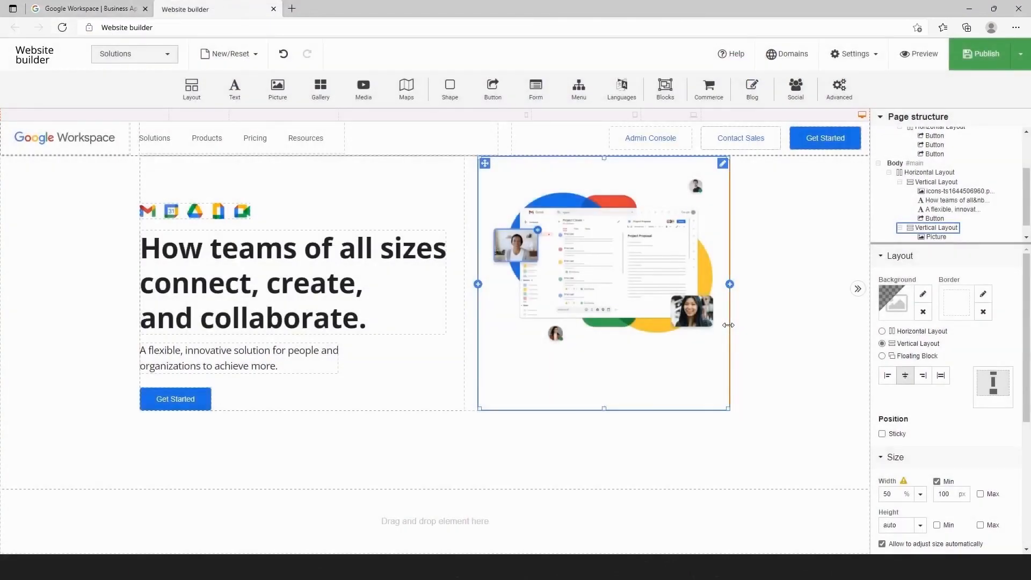
# Switch the hero's picture column to a horizontal layout with its items aligned to the bottom.
pyautogui.click(693, 362)
pyautogui.click(948, 228)
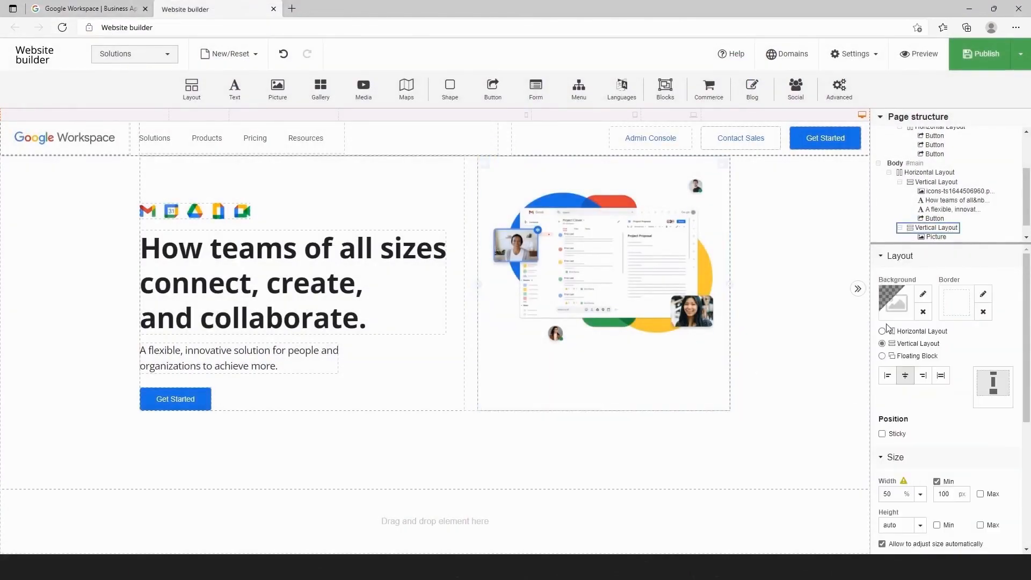
pyautogui.click(882, 332)
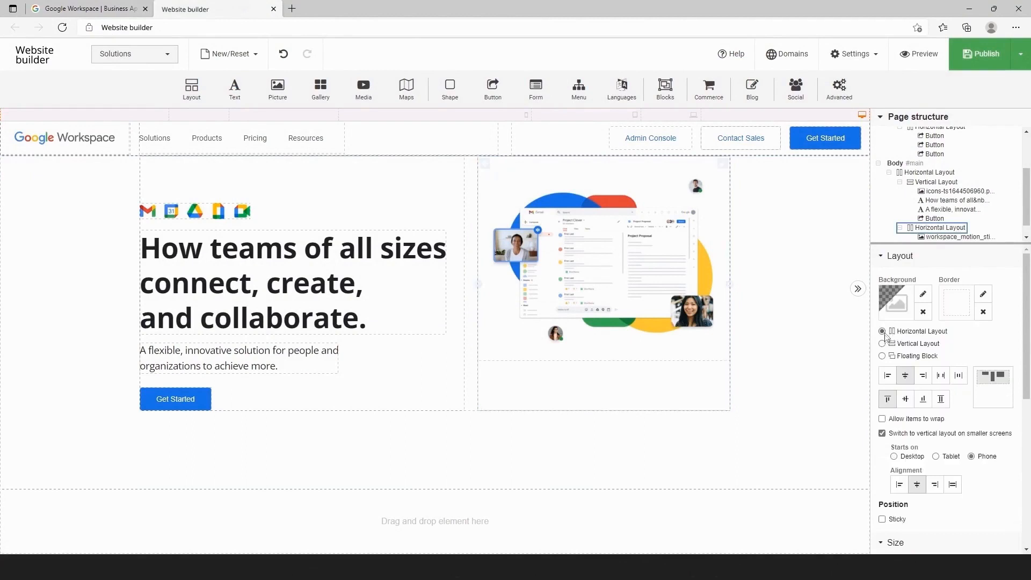
pyautogui.click(923, 399)
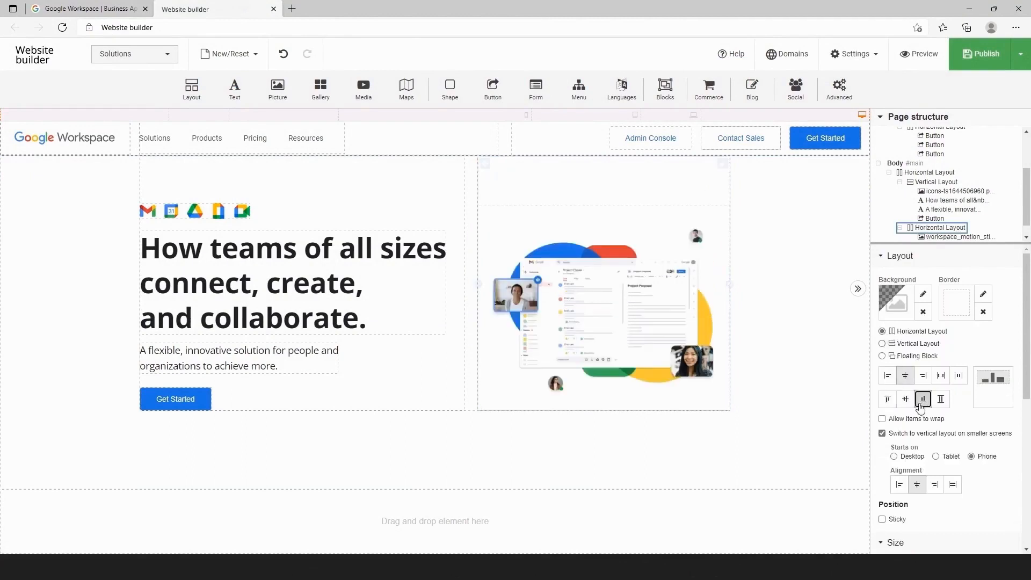
pyautogui.click(768, 468)
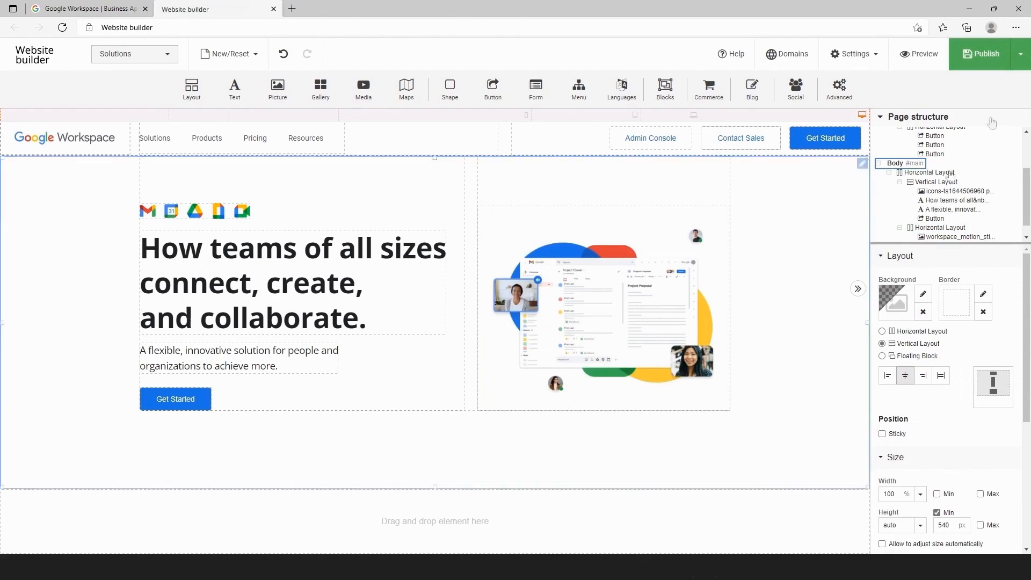
# Preview the page and compare its header and hero with the original Google Workspace site, then return to editing.
pyautogui.click(919, 53)
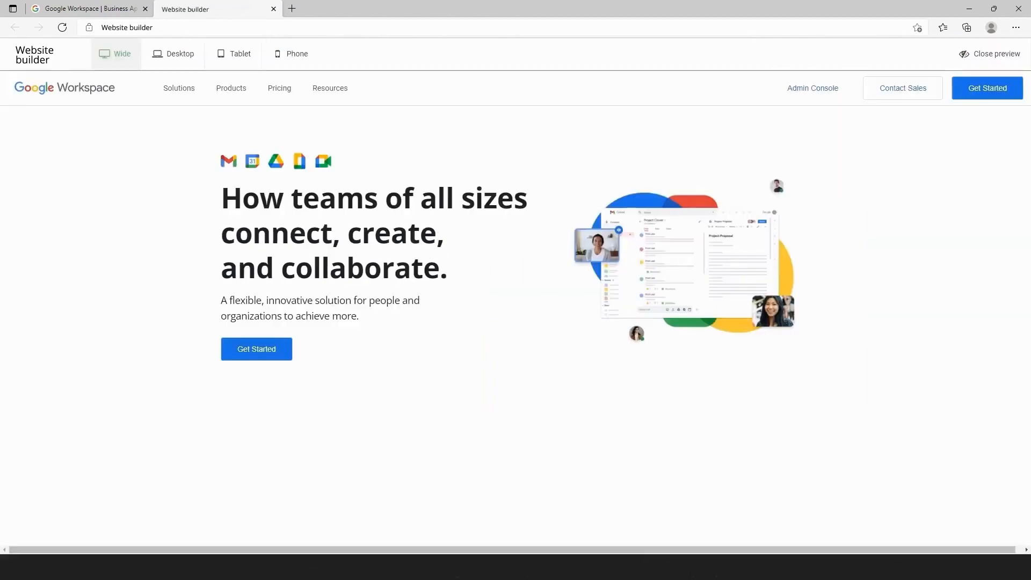
pyautogui.click(64, 9)
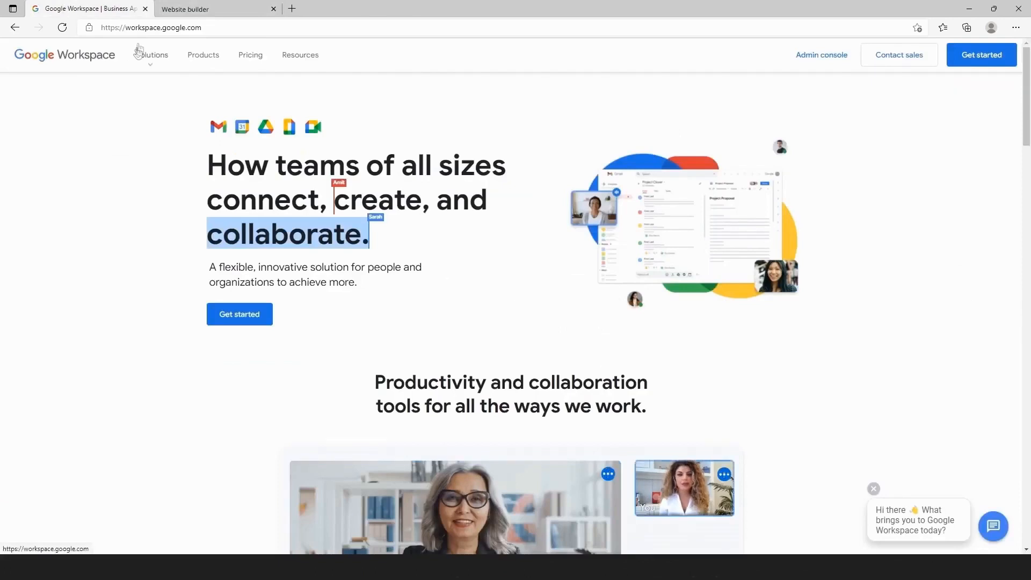
pyautogui.click(184, 12)
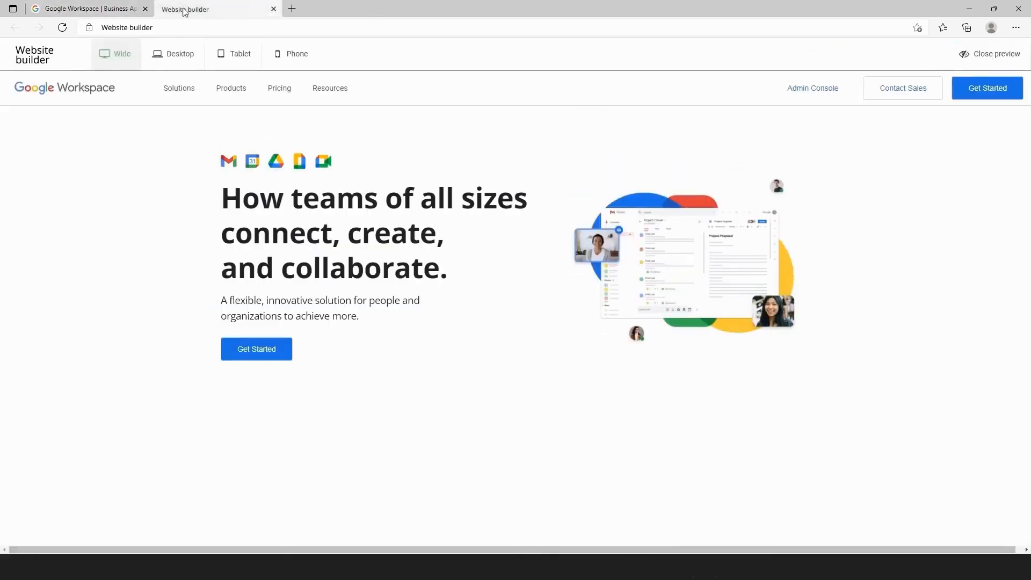
pyautogui.click(976, 56)
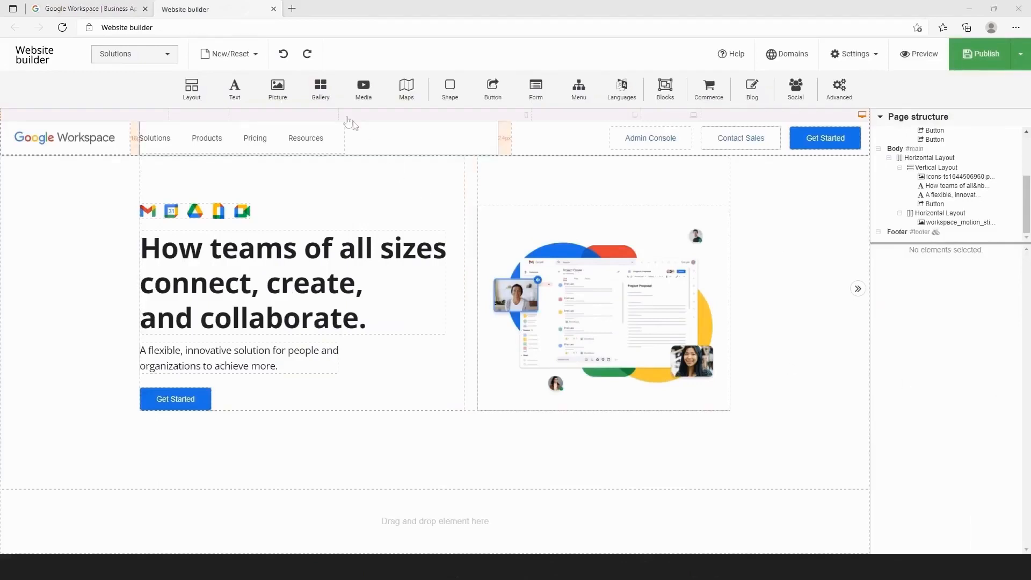
# Add an empty vertical layout below the hero and limit its maximum width to 1100 px.
pyautogui.moveTo(191, 88); pyautogui.dragTo(382, 436)
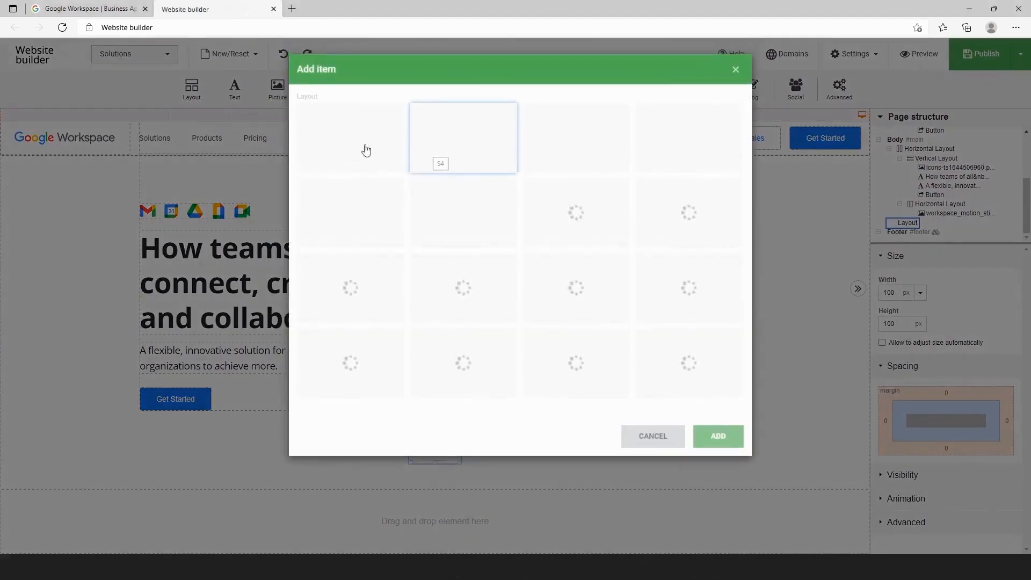
pyautogui.doubleClick(363, 150)
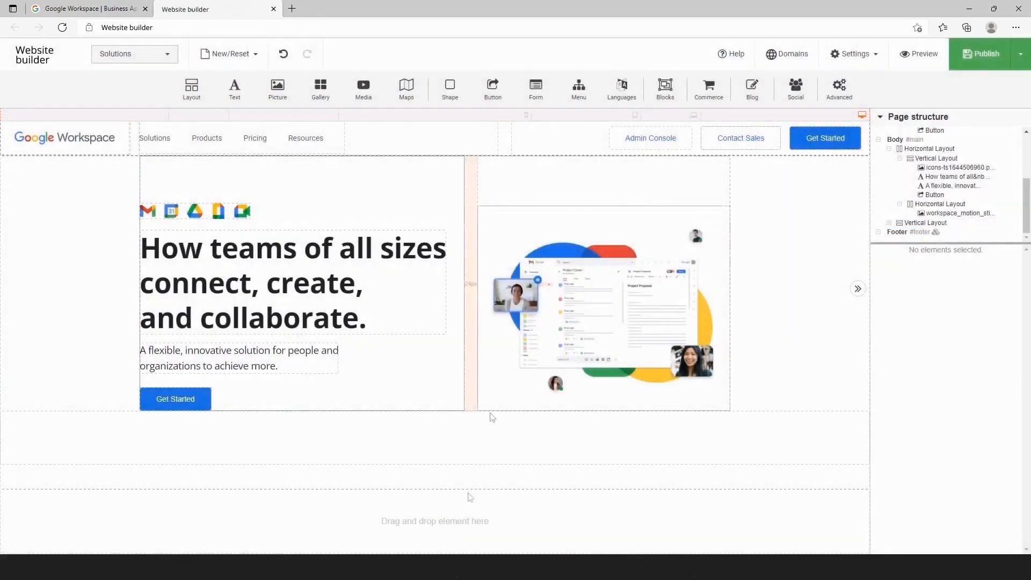
pyautogui.click(445, 435)
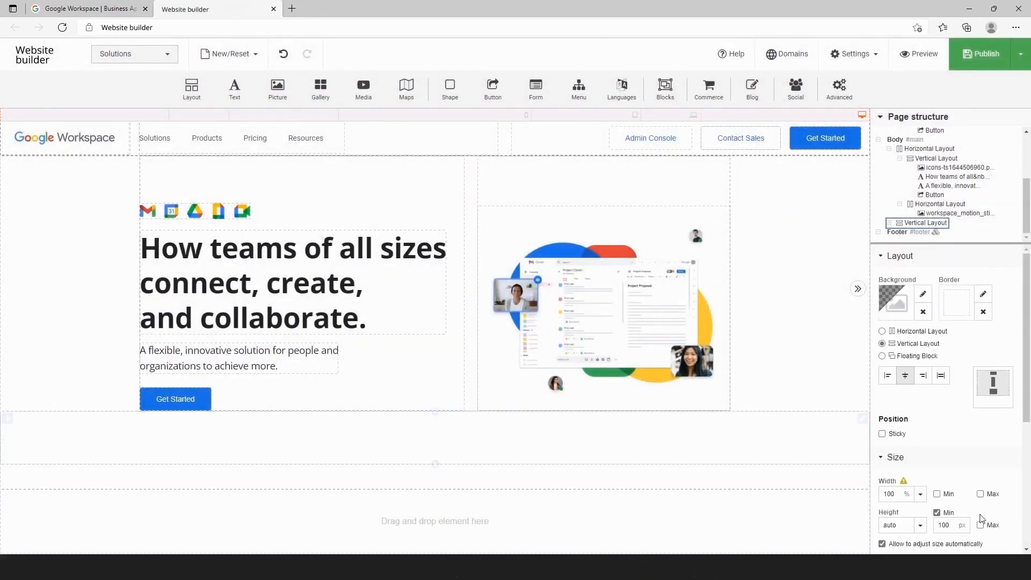
pyautogui.click(981, 494)
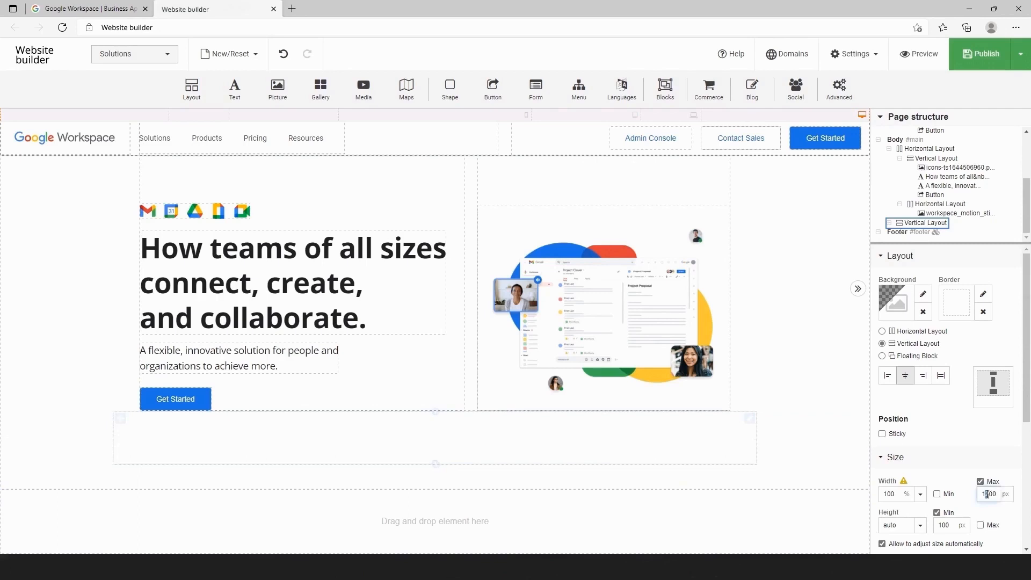
pyautogui.click(520, 438)
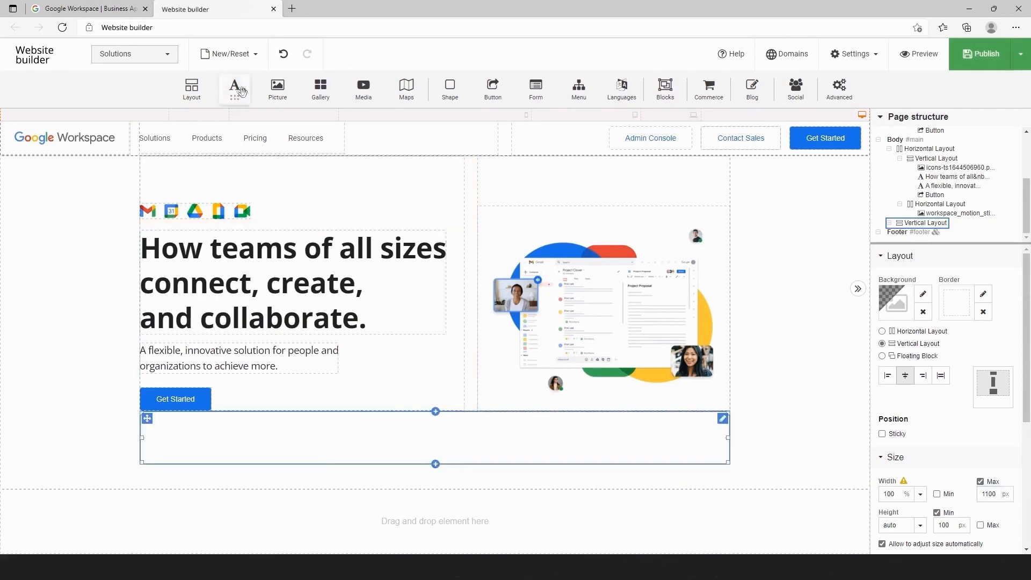
# Add a paragraph text element to the new layout and set its top margin to 83.
pyautogui.moveTo(240, 91); pyautogui.dragTo(338, 451)
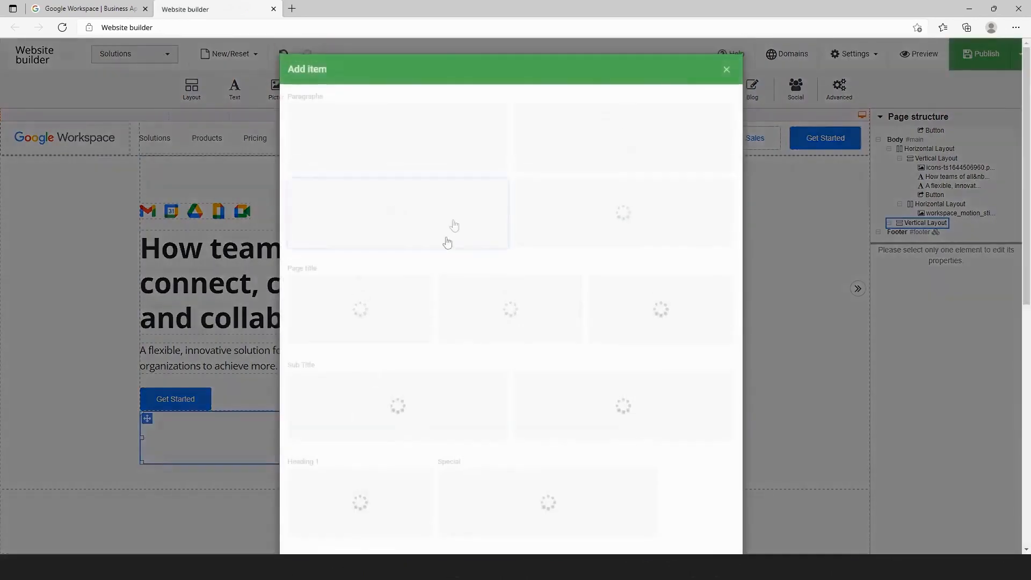
pyautogui.click(431, 154)
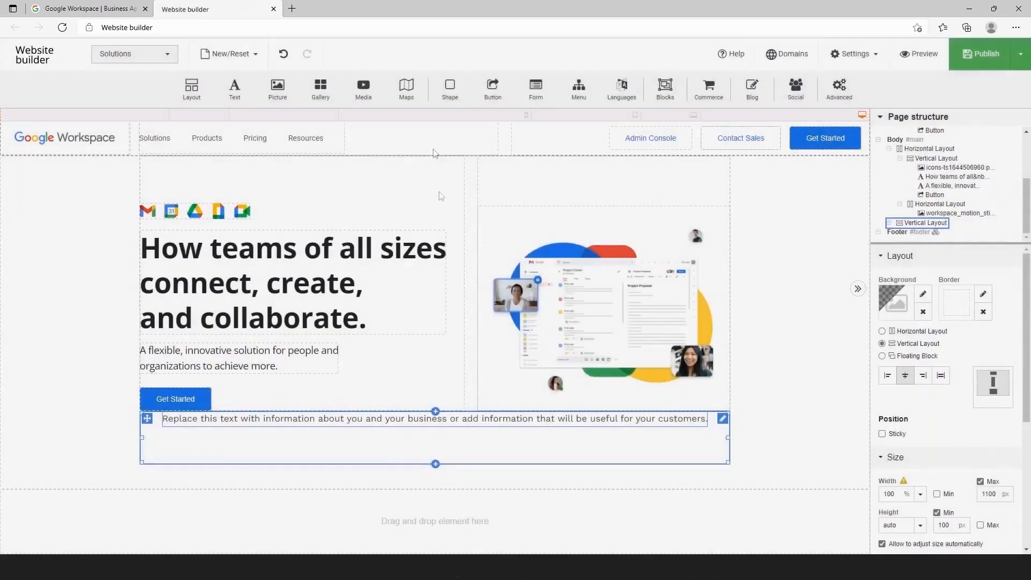
pyautogui.click(961, 446)
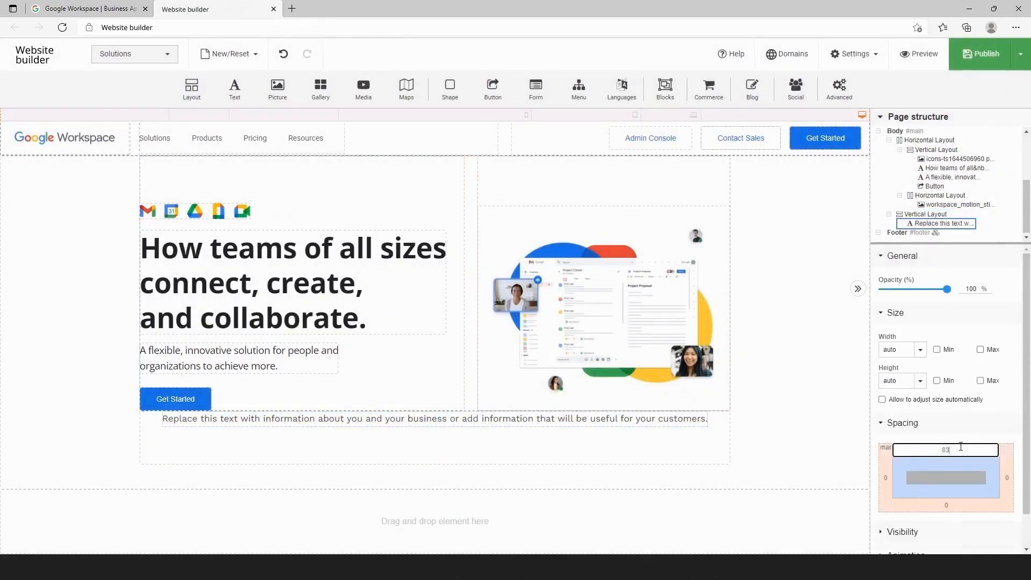
pyautogui.press('Return')
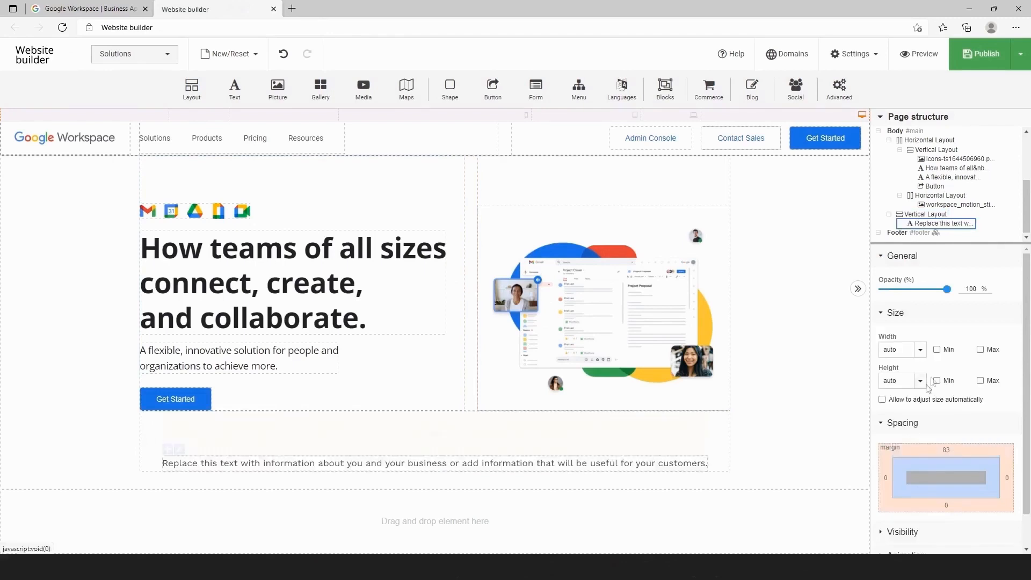
# Replace the placeholder text with "Productivity and collaboration tools for all the ways we work.", breaking the line after "collaboration".
pyautogui.doubleClick(477, 470)
pyautogui.tripleClick(475, 466)
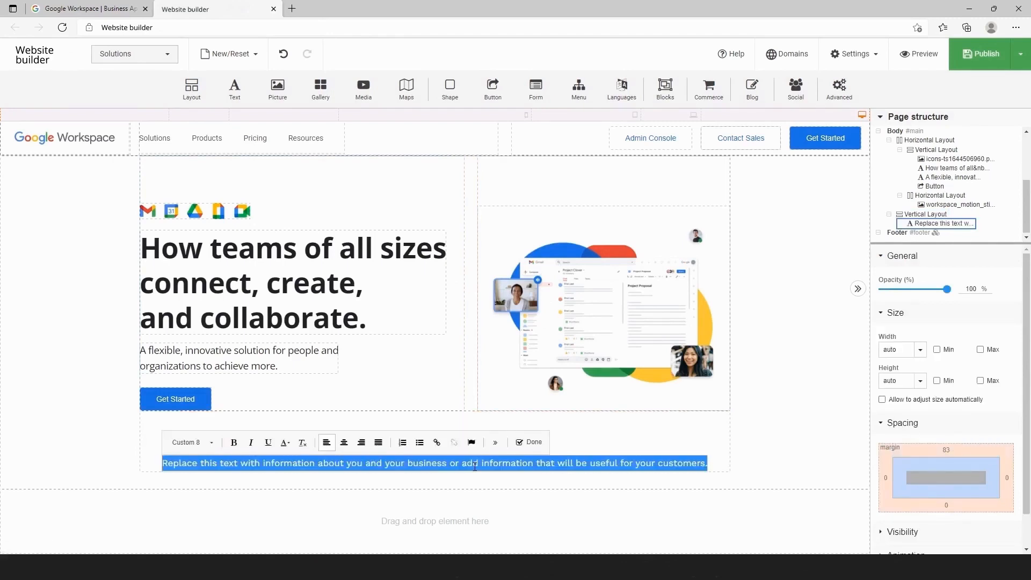
pyautogui.write('Productivity and collaboration tools for all the ways we work.')
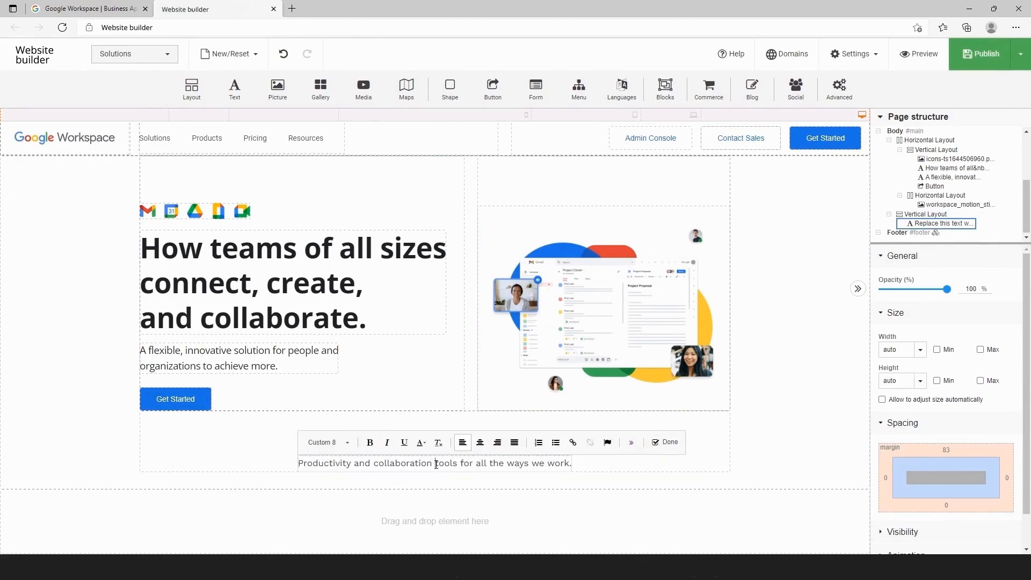
# In the site's text styles, set Custom 8 to Open Sans at size 30 px.
pyautogui.click(853, 54)
pyautogui.click(861, 136)
pyautogui.click(486, 141)
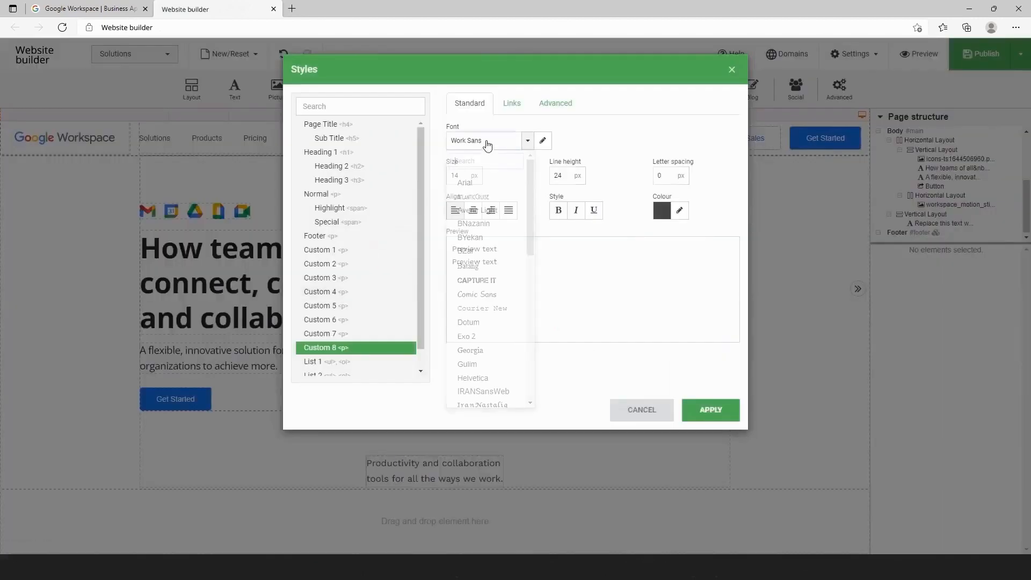
pyautogui.write('ope')
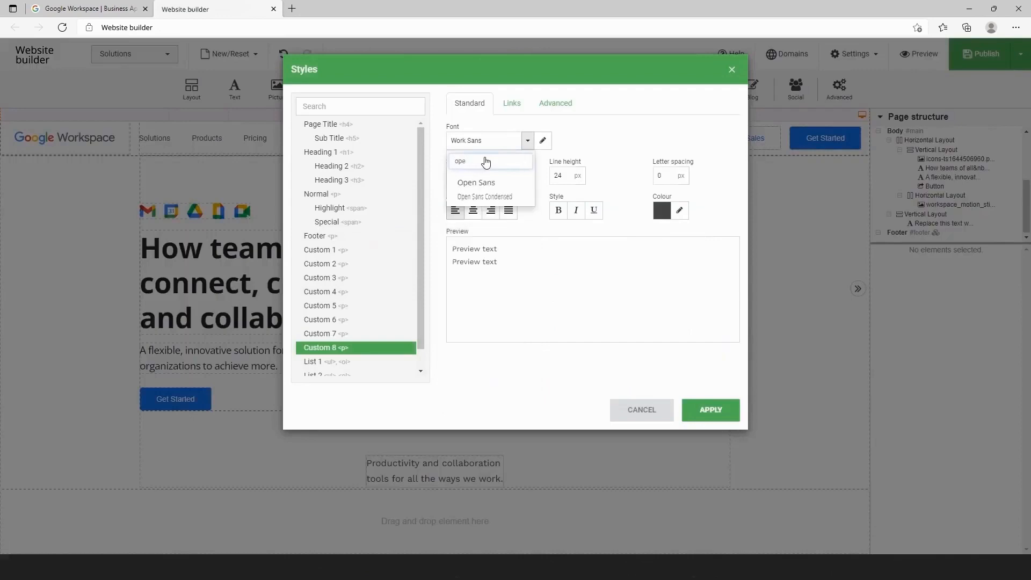
pyautogui.click(488, 181)
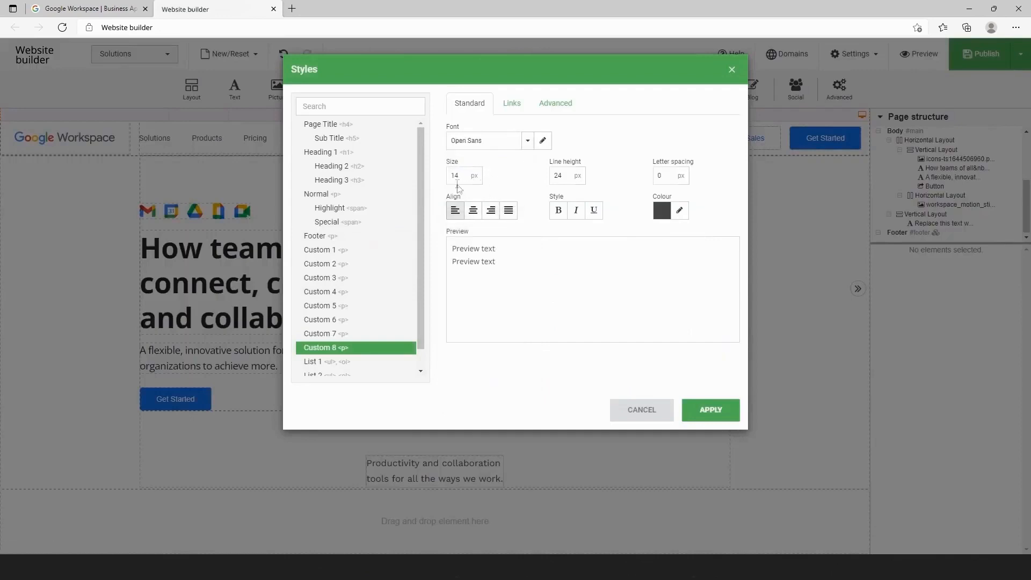
pyautogui.moveTo(455, 176); pyautogui.dragTo(444, 173)
pyautogui.write('30')
# Give Custom 8 a 38 px line height, -0.5 px letter spacing and the most recent dark colour, and apply the styles.
pyautogui.moveTo(585, 172); pyautogui.dragTo(539, 178)
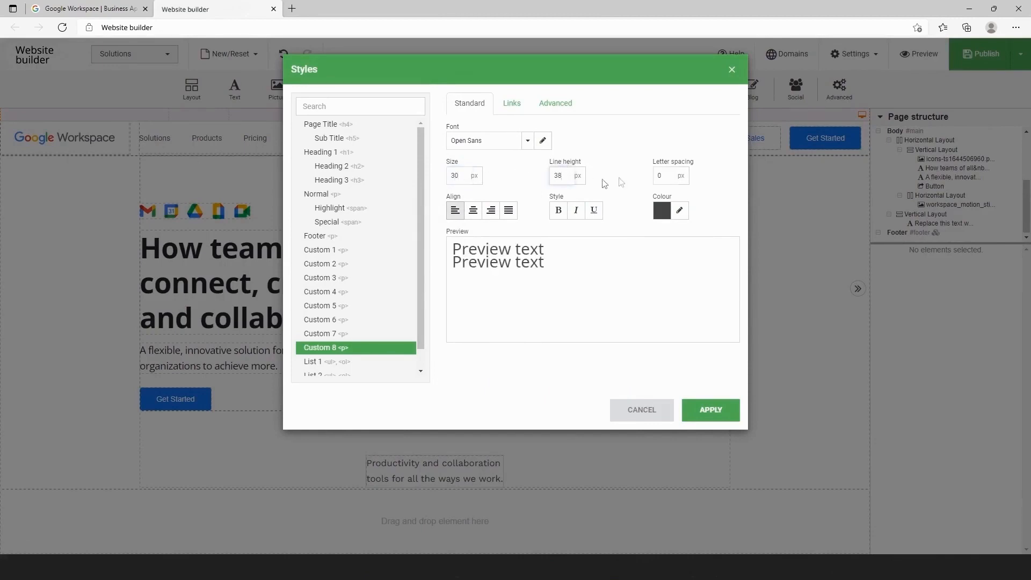
pyautogui.click(658, 175)
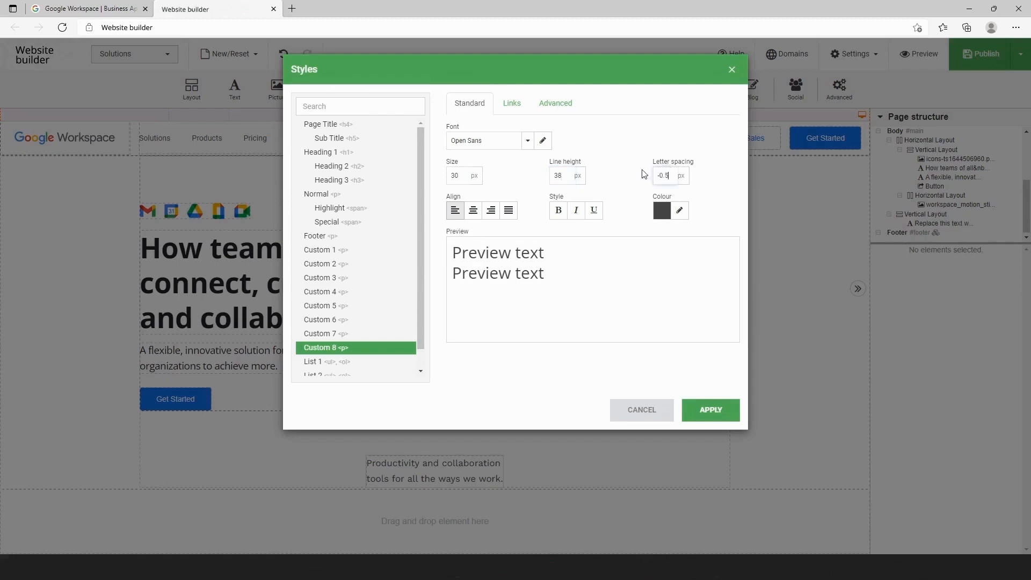
pyautogui.click(680, 210)
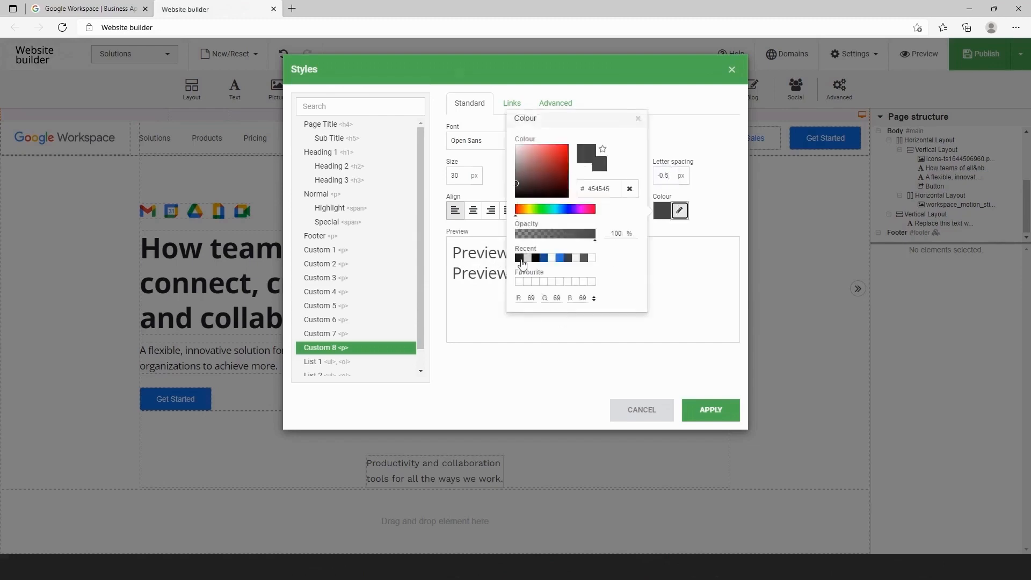
pyautogui.click(521, 259)
pyautogui.click(710, 410)
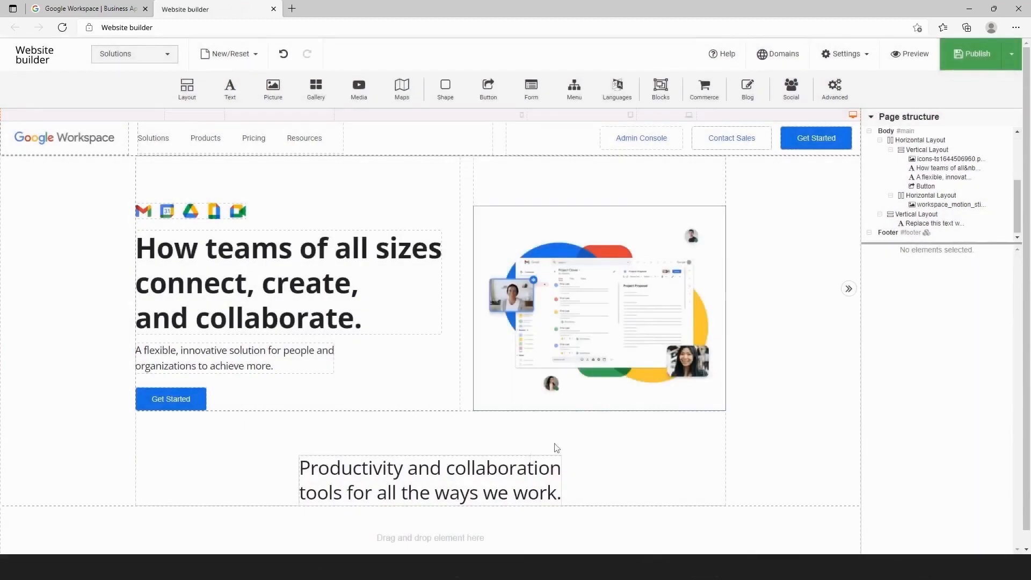
# Make the whole "Productivity and collaboration tools" heading bold.
pyautogui.doubleClick(494, 493)
pyautogui.hotkey('ctrl', 'a')
pyautogui.click(358, 442)
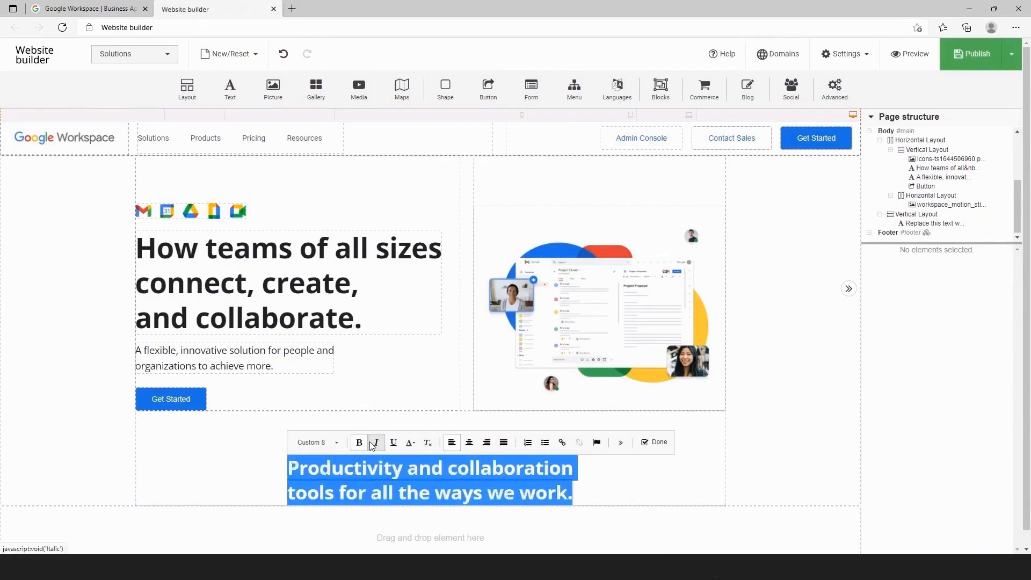
# Finish editing the heading and insert a Video player element below it in the productivity section.
pyautogui.click(589, 493)
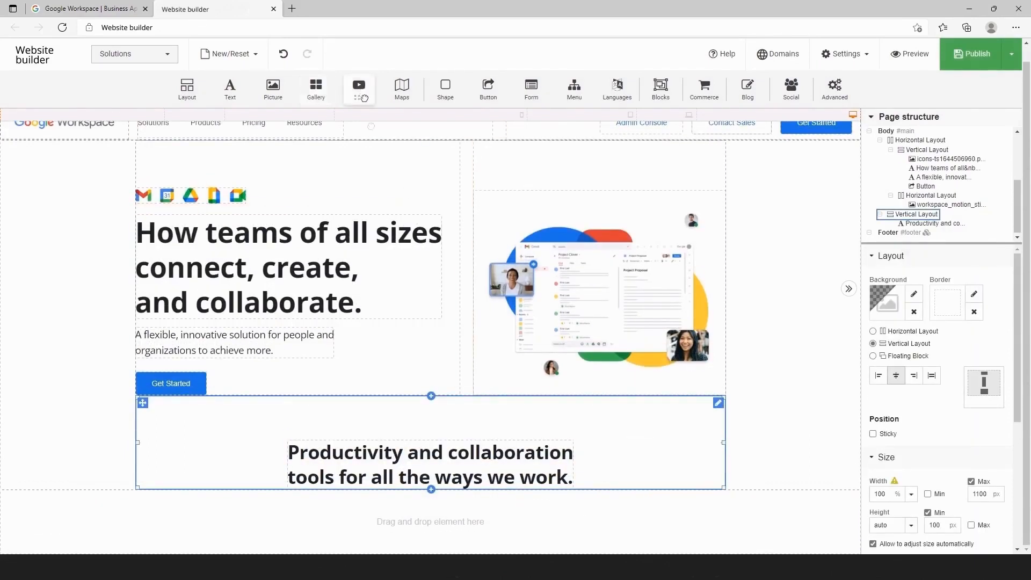
pyautogui.moveTo(359, 86); pyautogui.dragTo(413, 497)
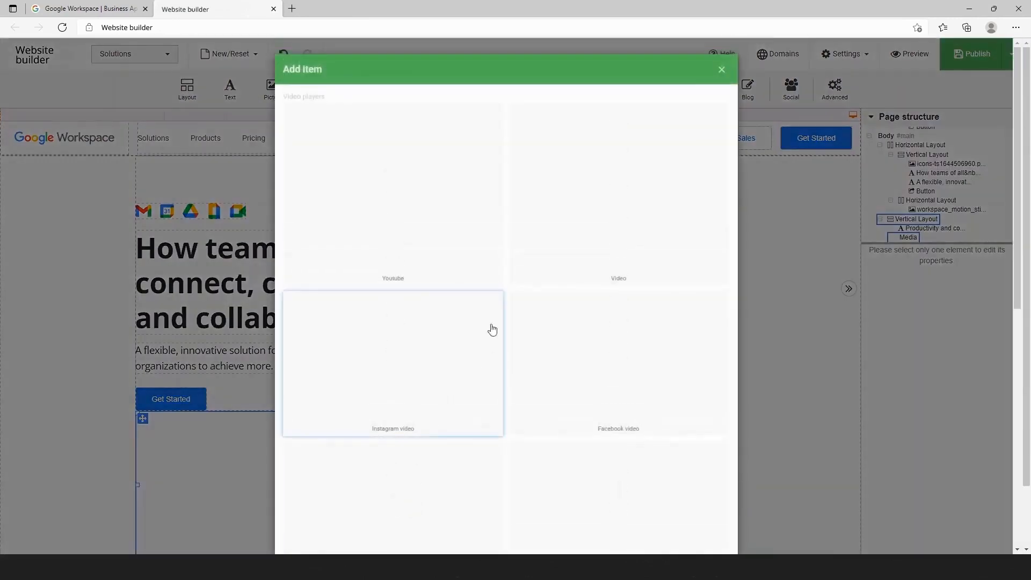
pyautogui.click(616, 234)
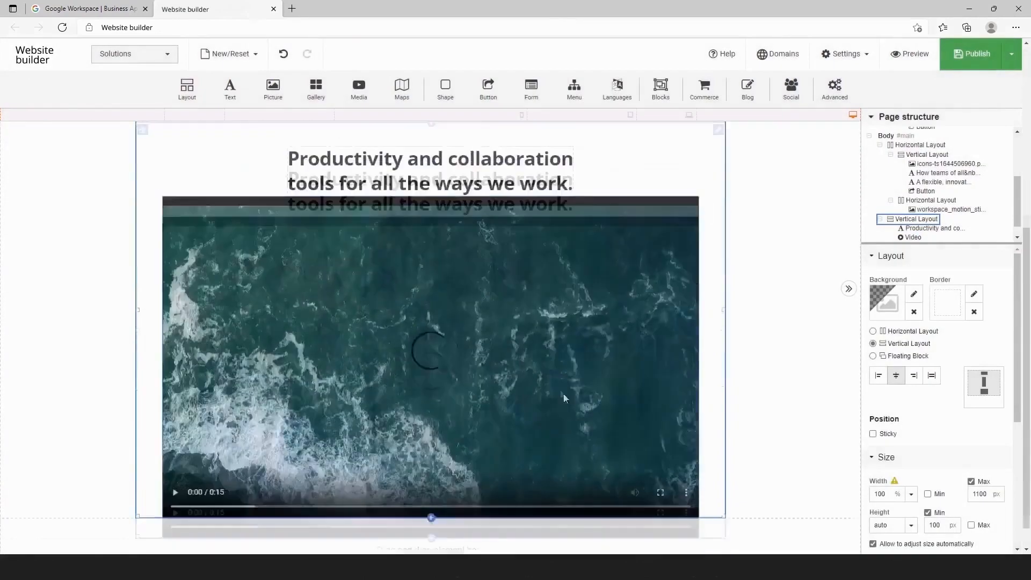
# Replace the placeholder waves clip in the video element with the already uploaded media file whose name starts with "14786_".
pyautogui.click(530, 332)
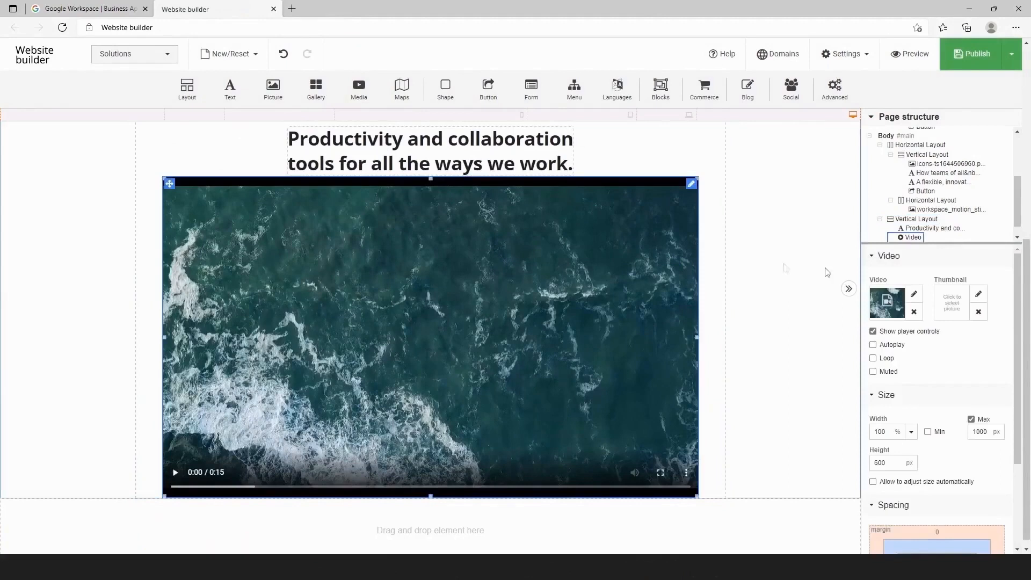
pyautogui.click(914, 295)
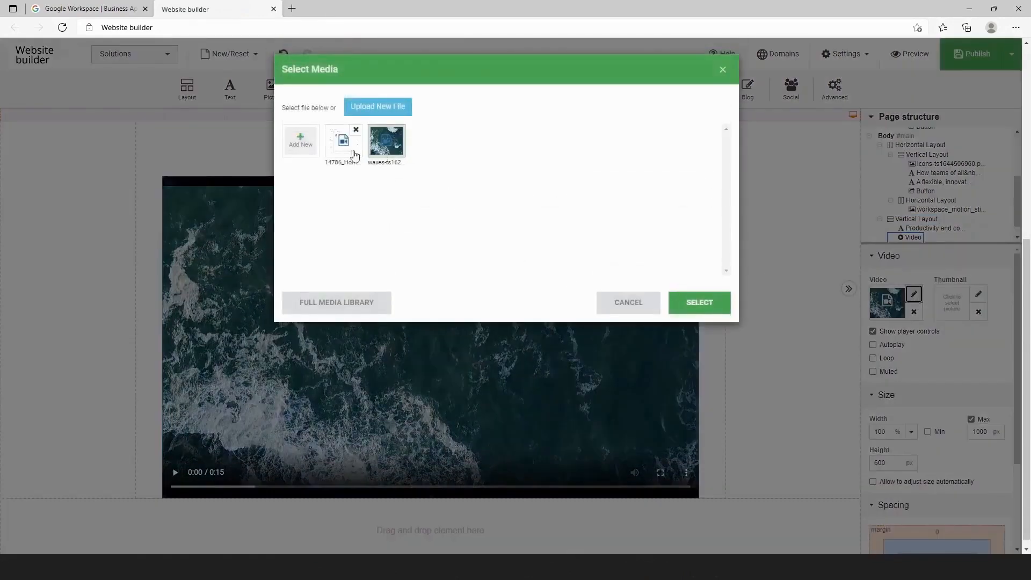
pyautogui.click(354, 155)
pyautogui.click(698, 302)
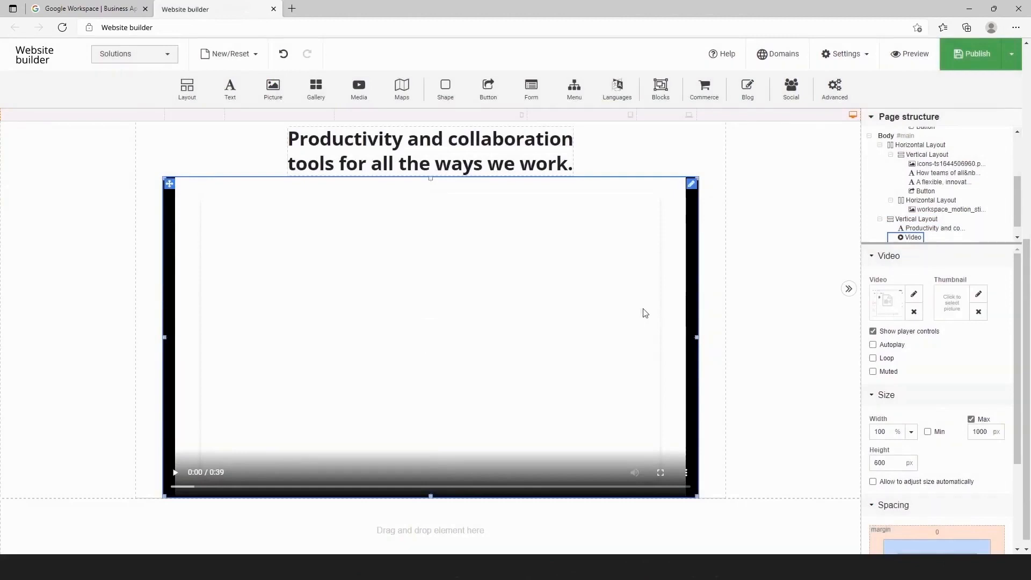
# Give the video a 950 px maximum width and a top margin of 20, with autoplay enabled.
pyautogui.doubleClick(968, 433)
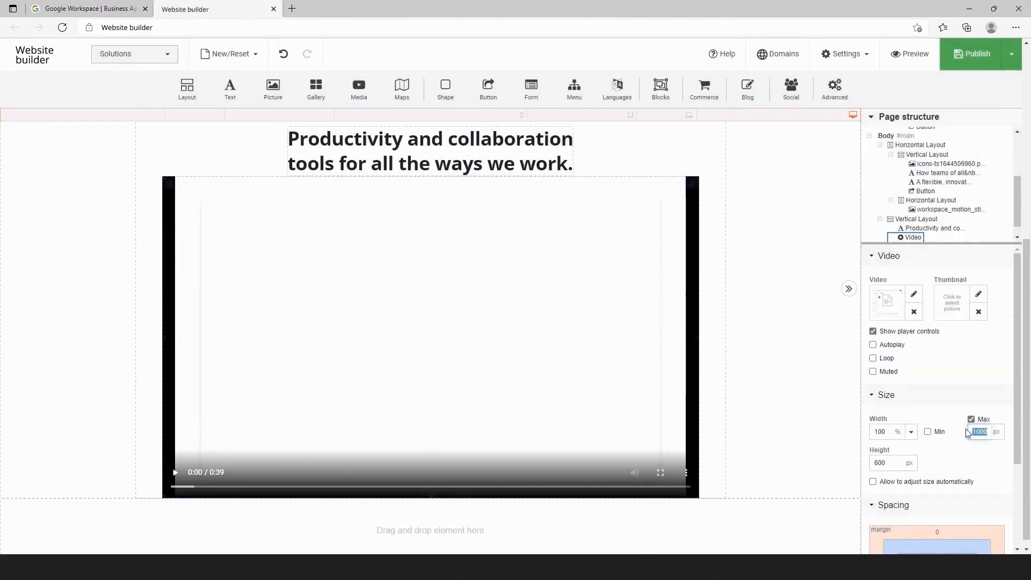
pyautogui.write('950')
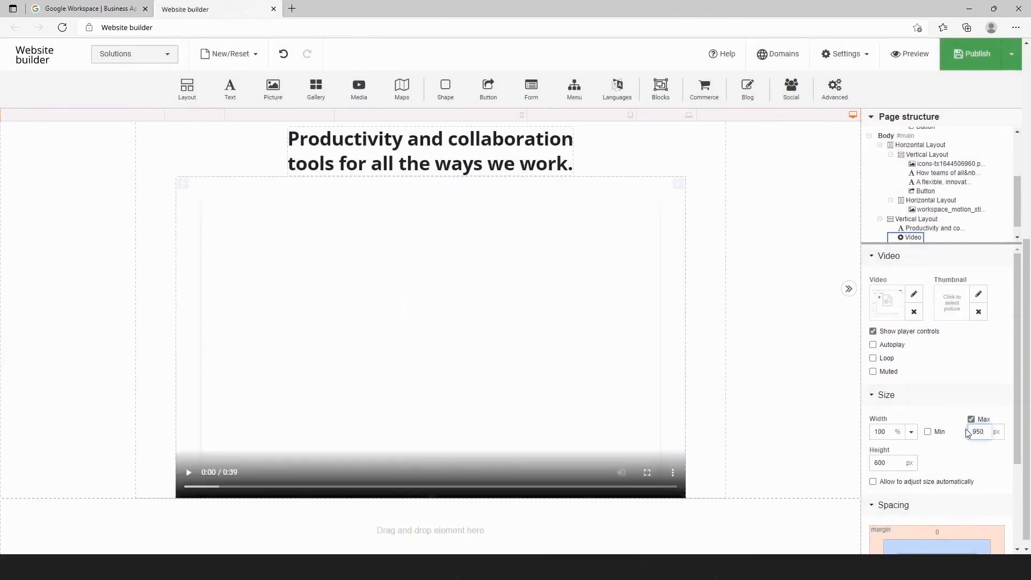
pyautogui.click(945, 532)
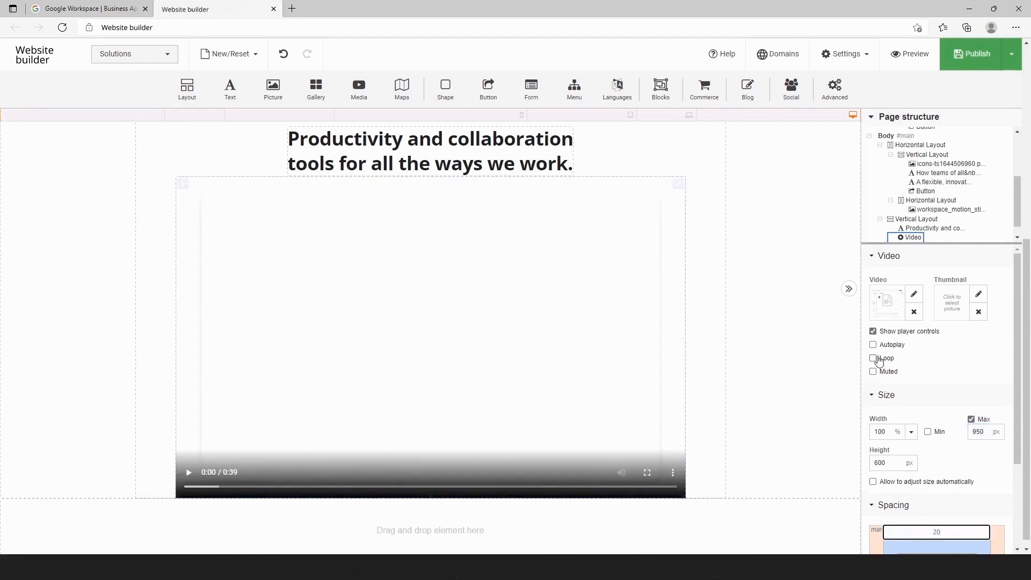
pyautogui.click(873, 345)
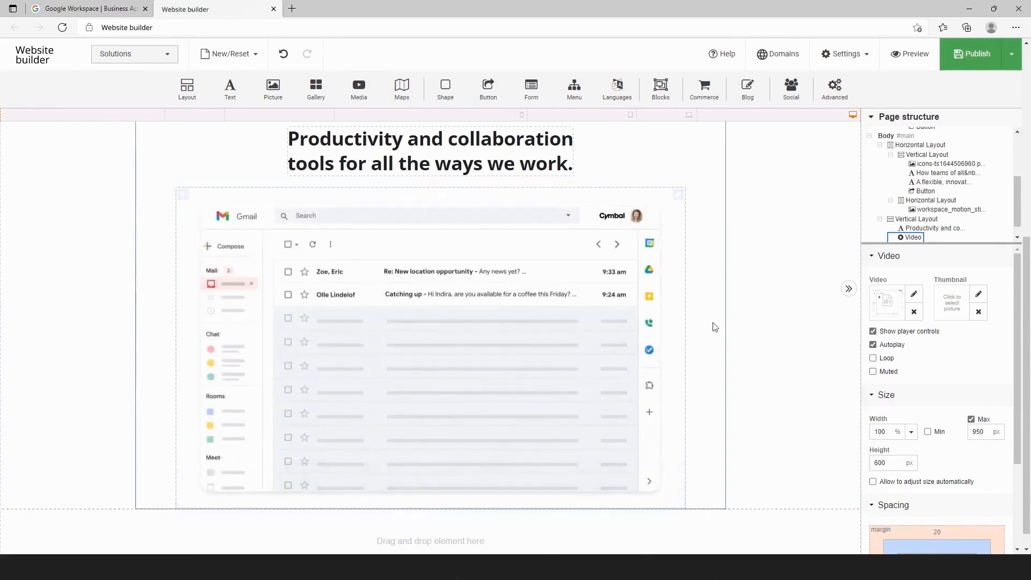
# Check the hero and the autoplaying video section in the editor, and open the page preview.
pyautogui.scroll(2, 655, 302)
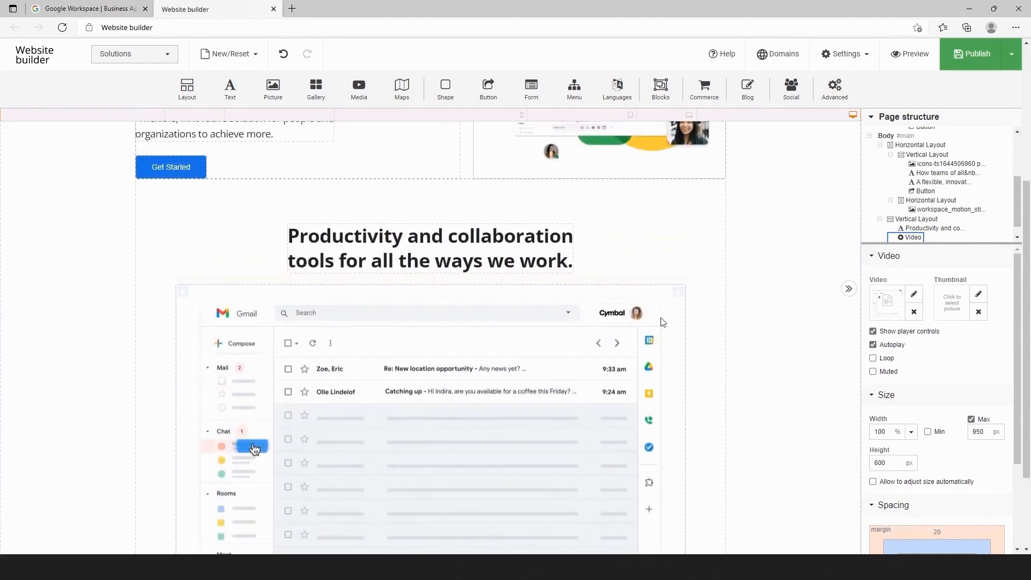
pyautogui.scroll(-2, 663, 322)
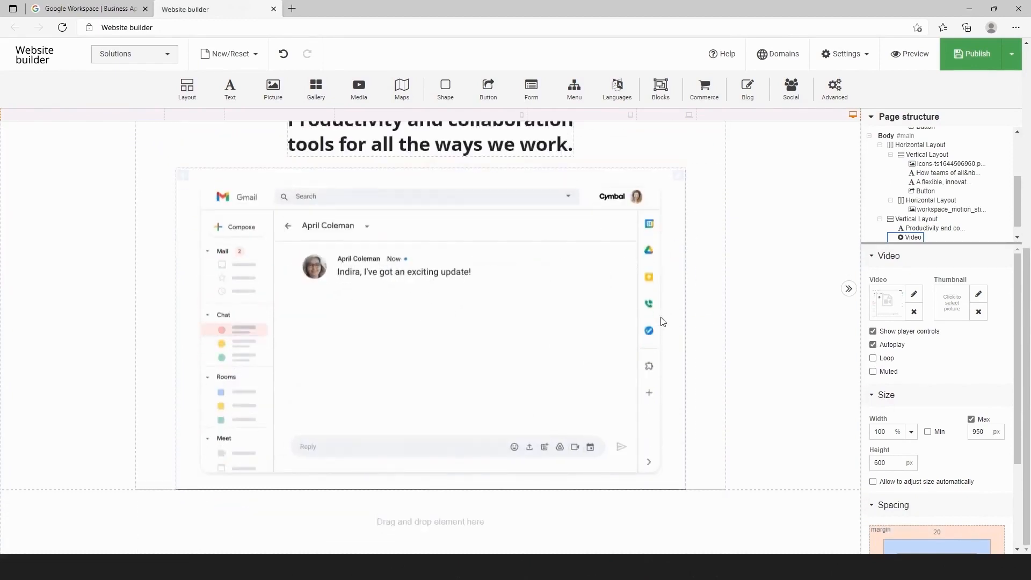
pyautogui.scroll(3, 664, 322)
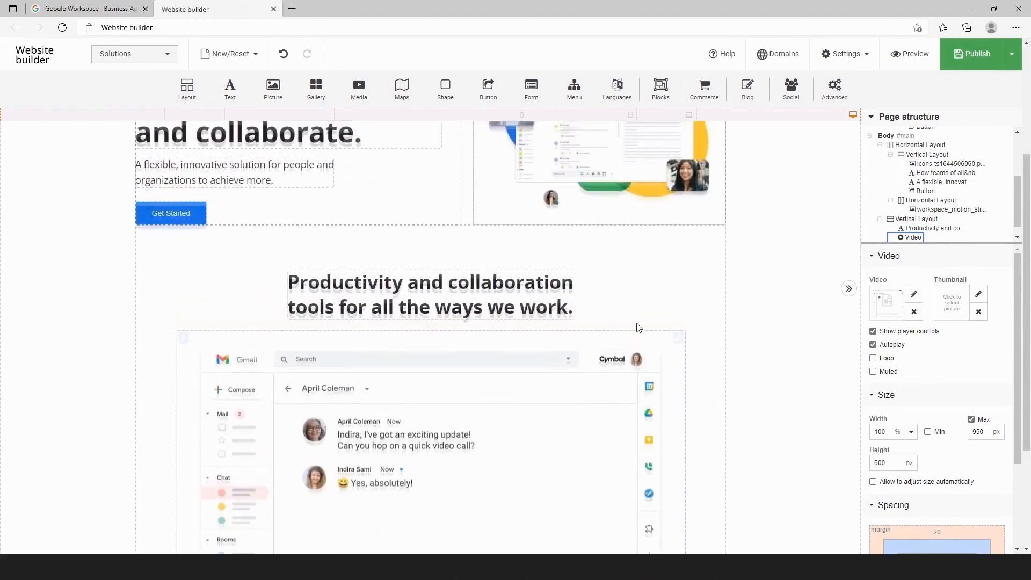
pyautogui.scroll(3, 638, 327)
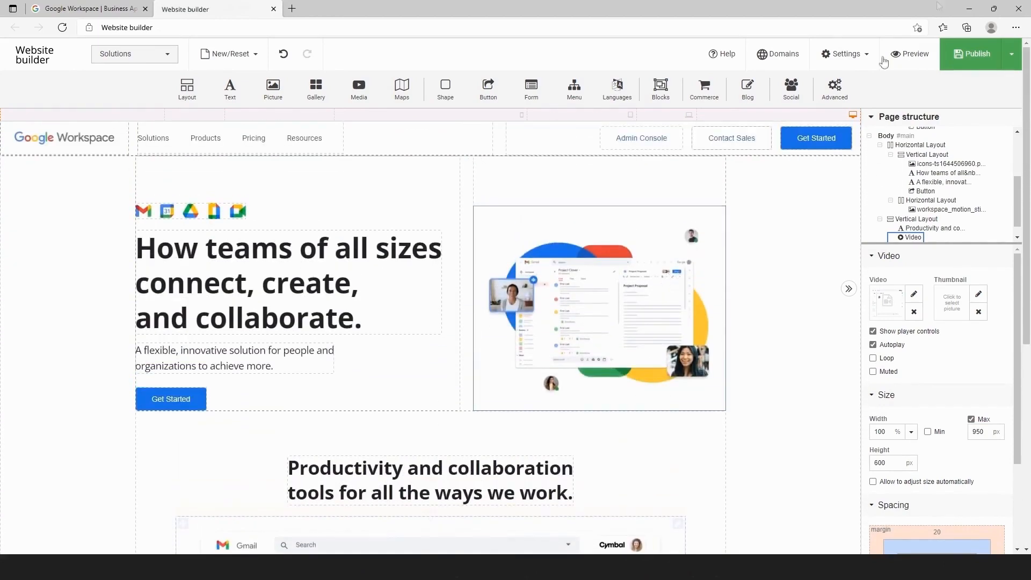
pyautogui.click(914, 55)
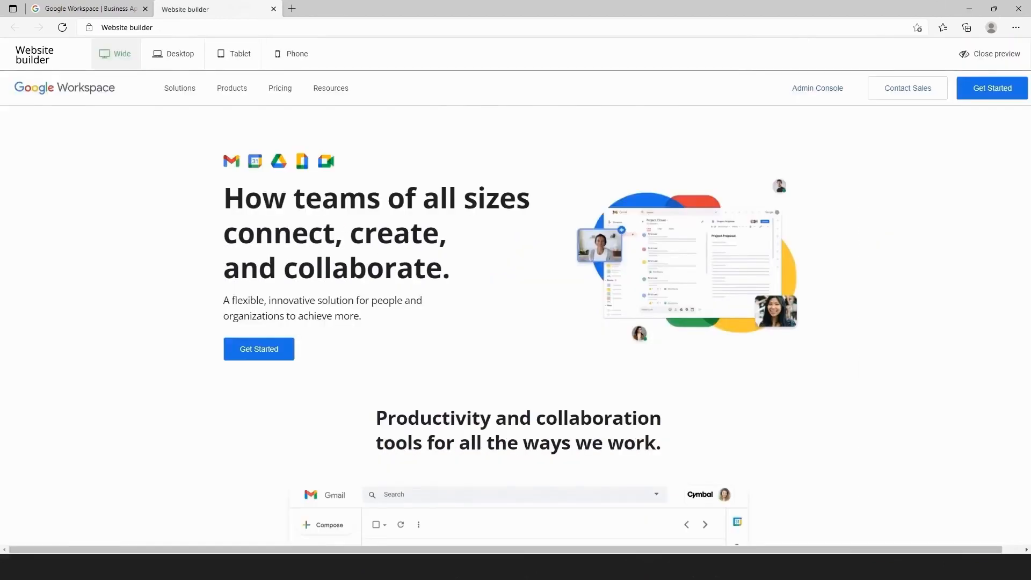
# Compare the productivity heading and video section on the original Google Workspace page with the previewed recreation.
pyautogui.click(124, 15)
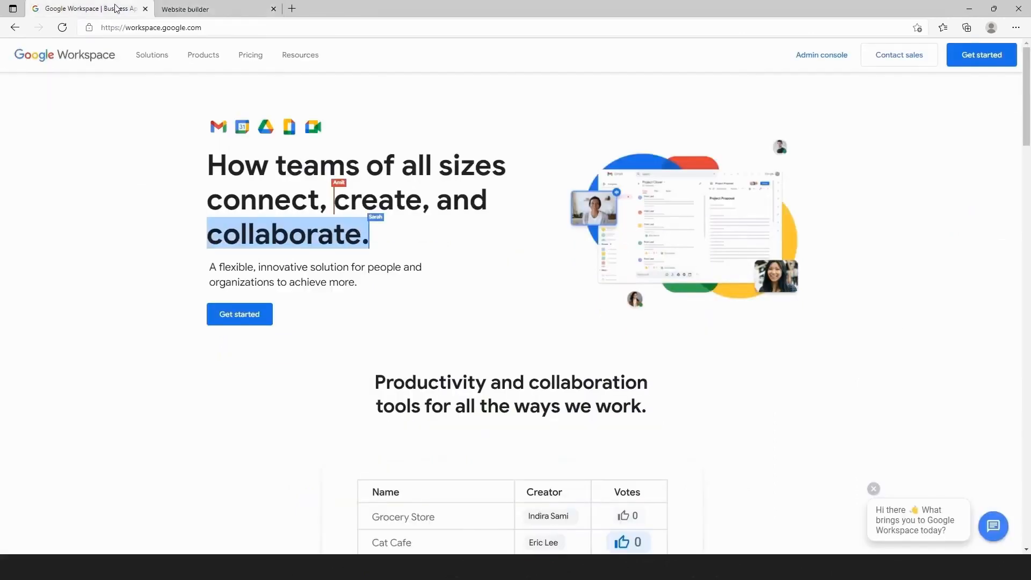
pyautogui.scroll(-3, 243, 139)
pyautogui.scroll(-2, 243, 140)
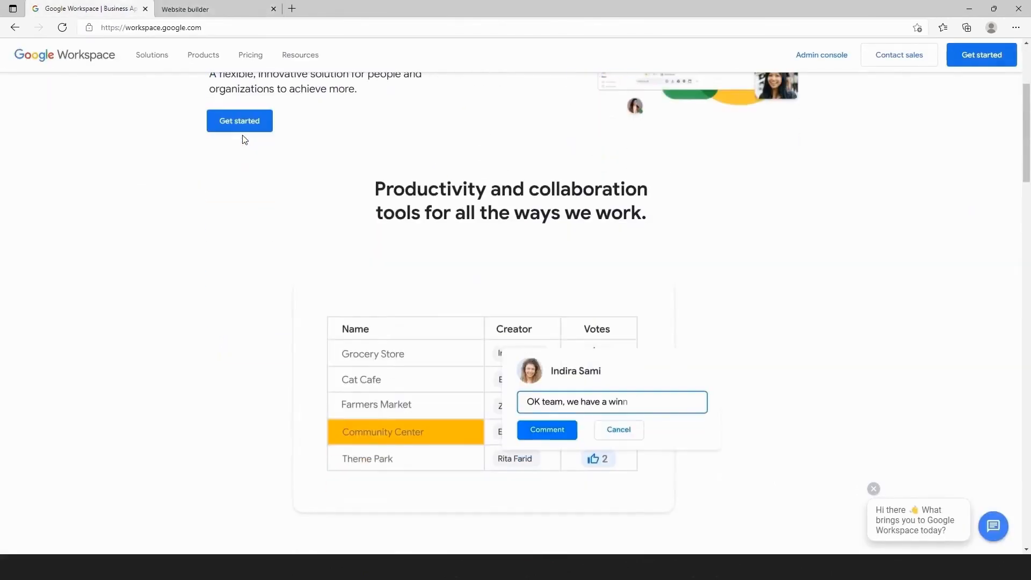
pyautogui.click(249, 10)
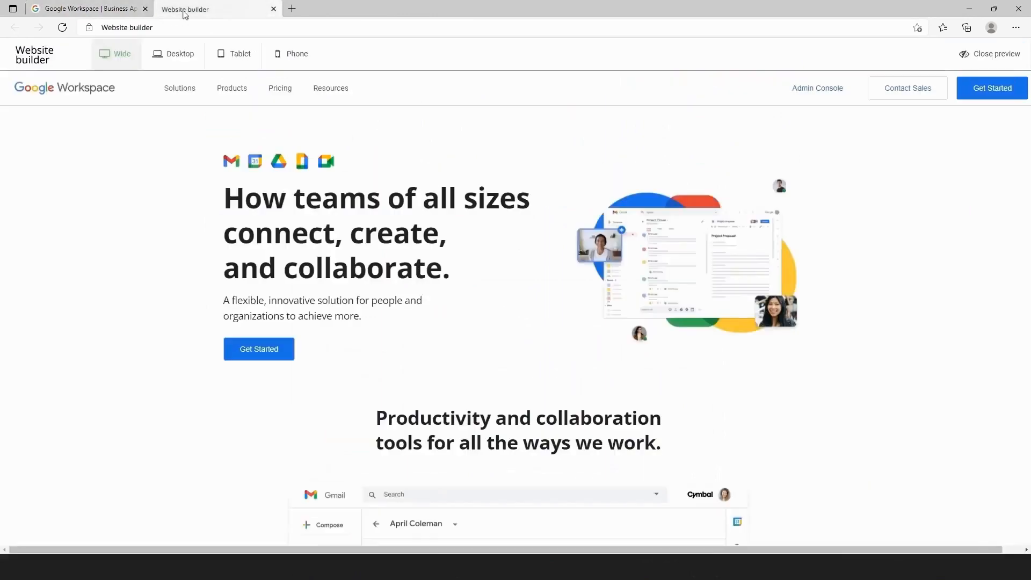
pyautogui.scroll(-2, 345, 182)
pyautogui.scroll(-2, 344, 181)
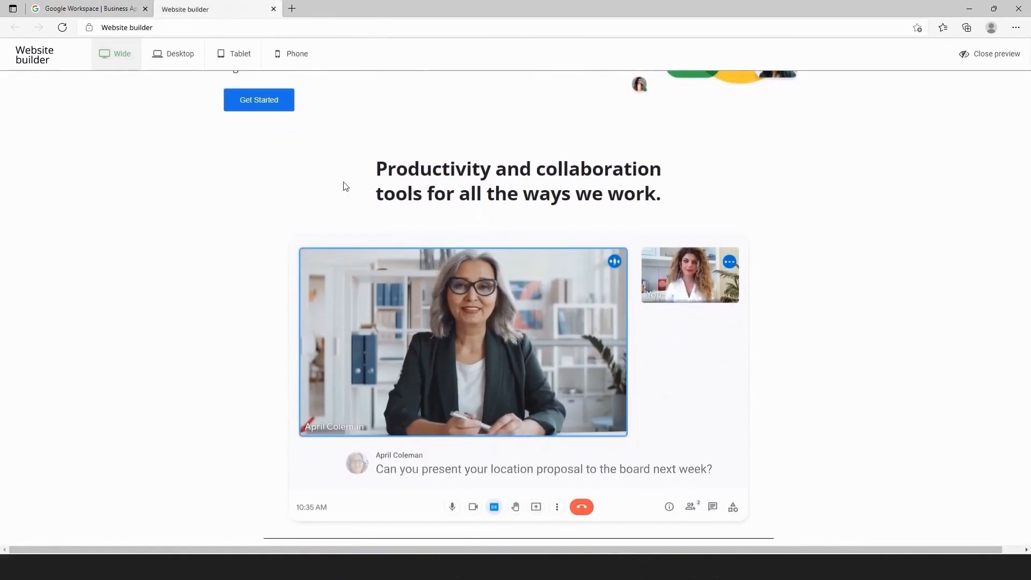
pyautogui.scroll(3, 344, 186)
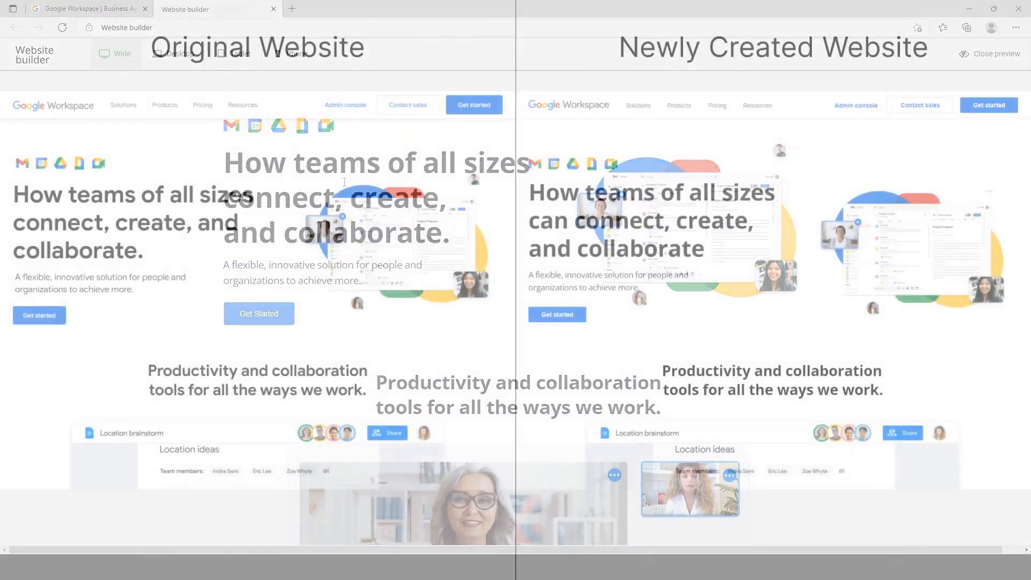